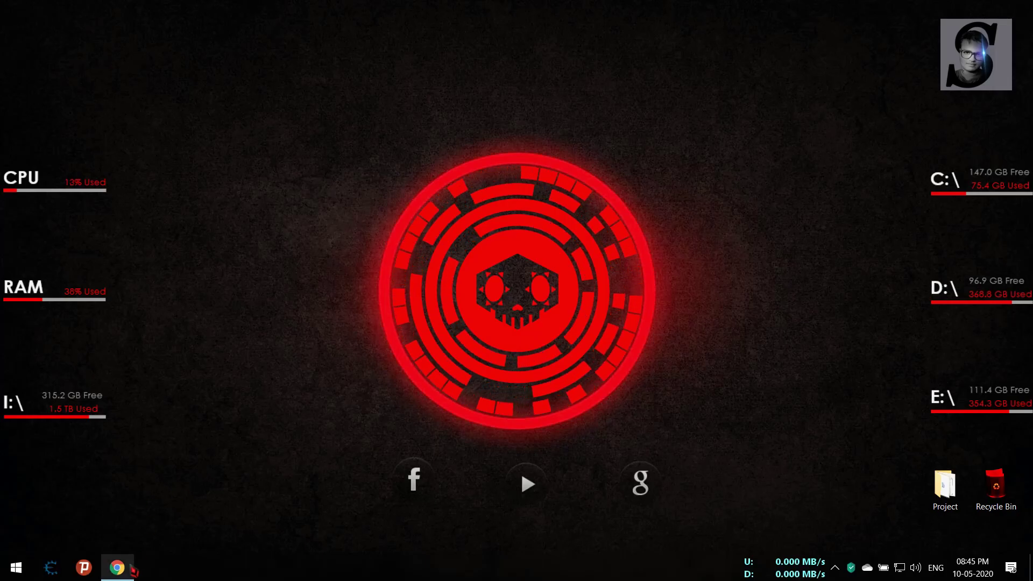
Play the YouTube video in Chrome, hide it, then briefly open the D: drive from its meter
click(117, 567)
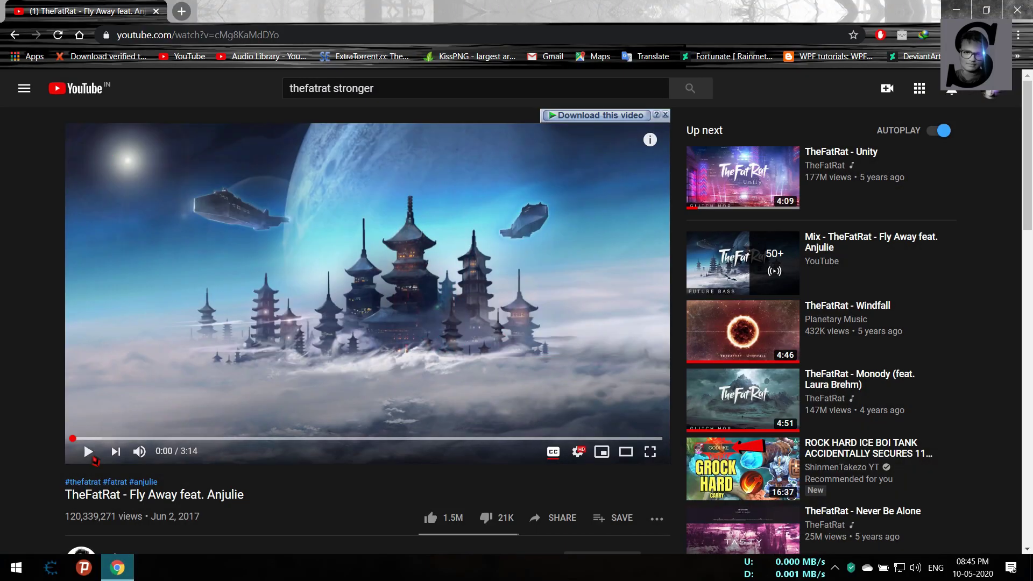
click(89, 453)
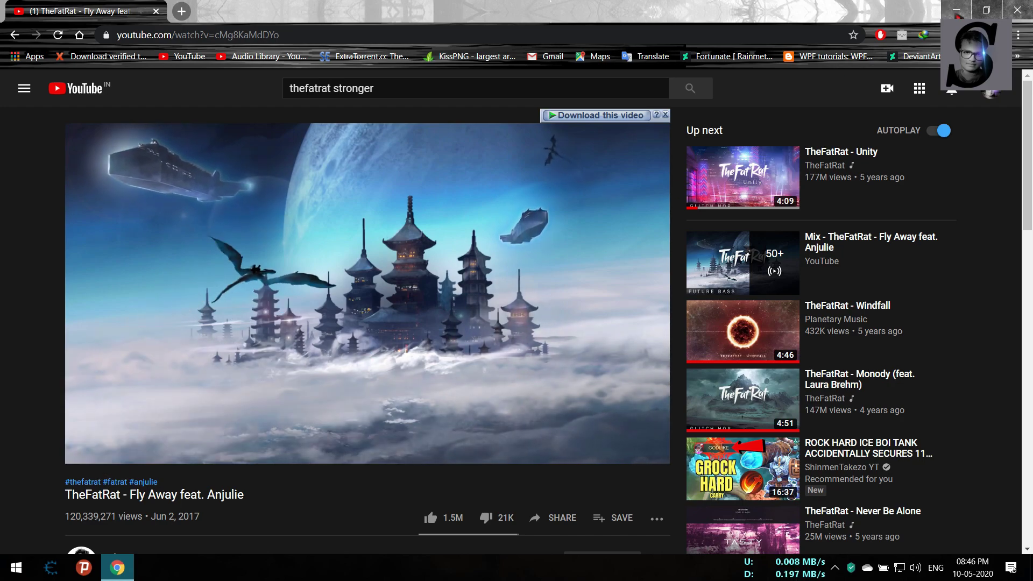
key(super+d)
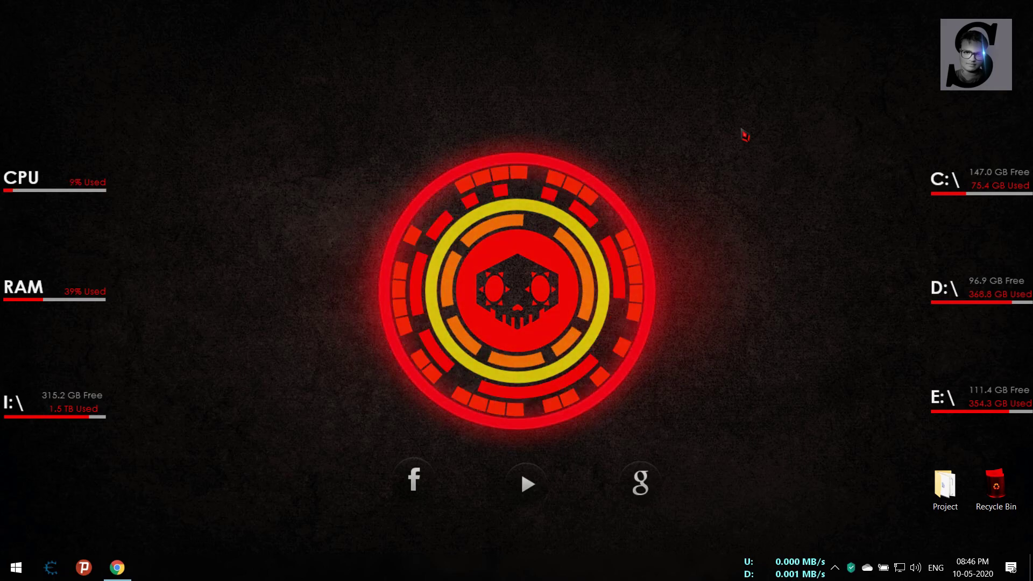
click(937, 297)
click(605, 23)
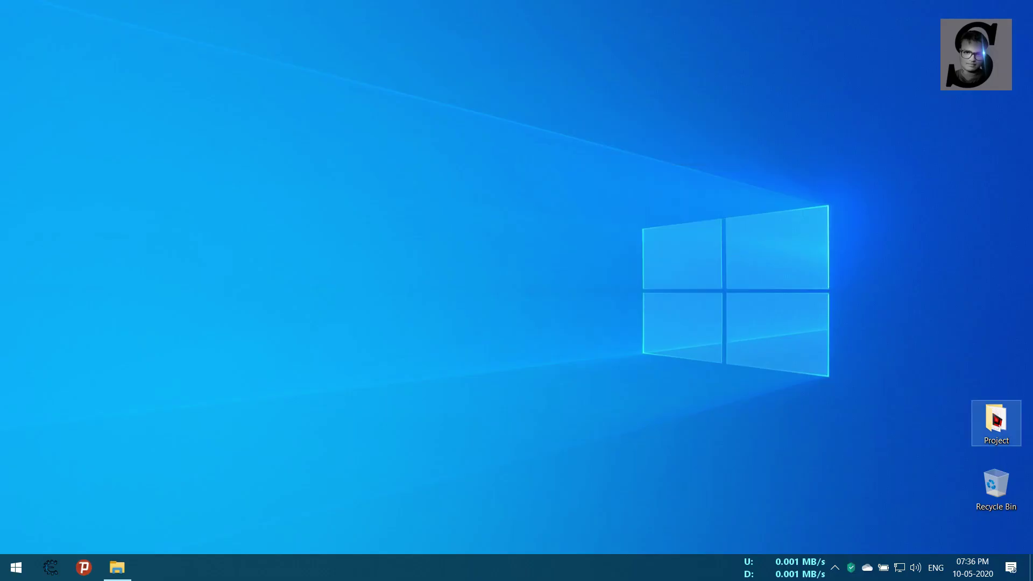
Run the Rainmeter installer from the Project folder as administrator and allow it to start
double_click(997, 420)
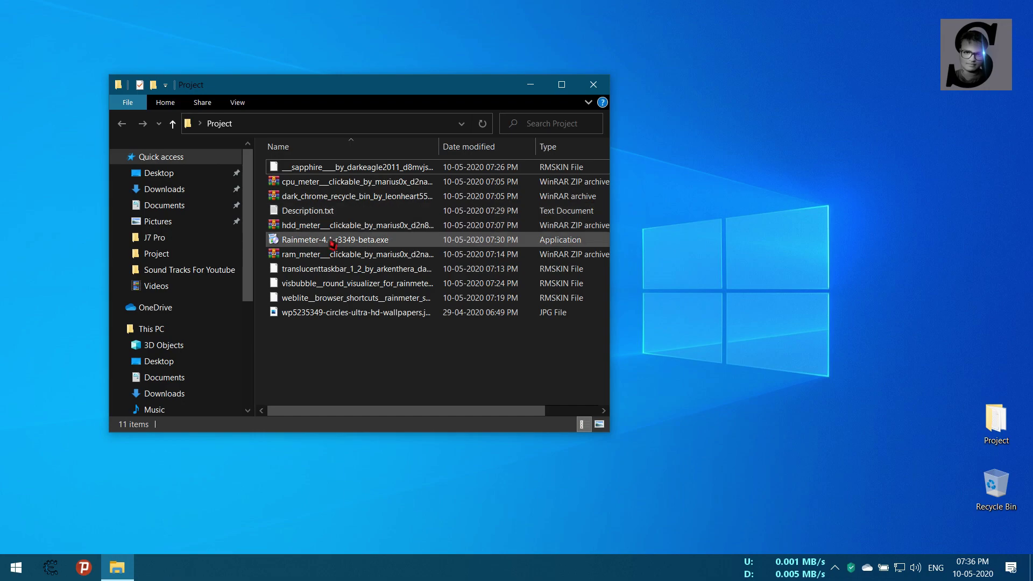
click(332, 244)
right_click(332, 244)
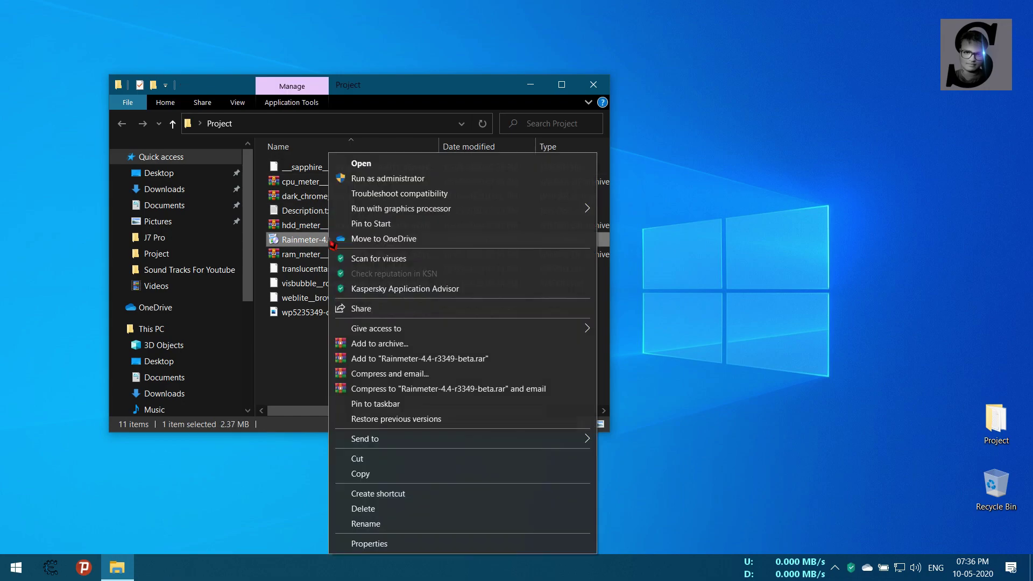
click(364, 179)
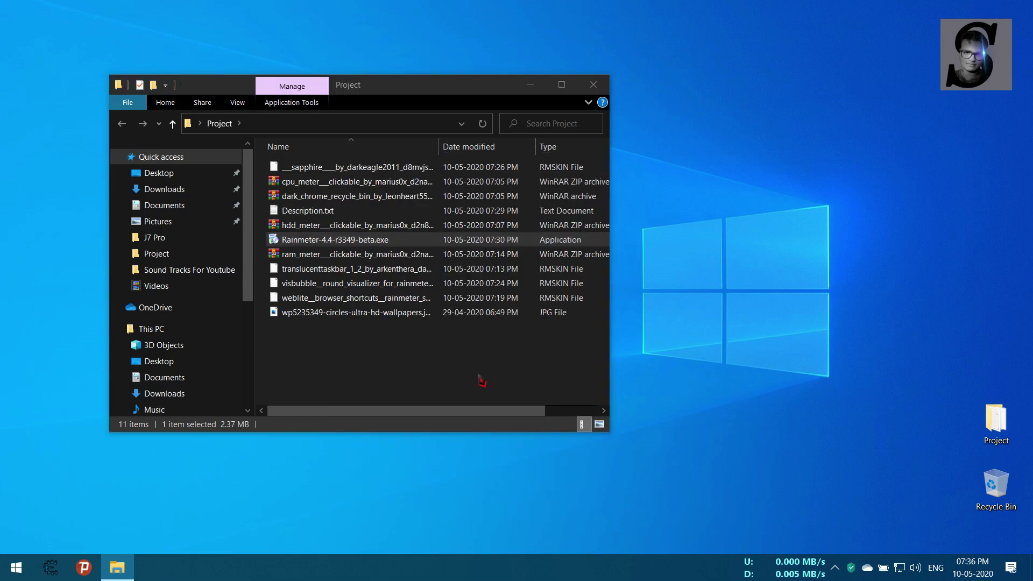
click(531, 84)
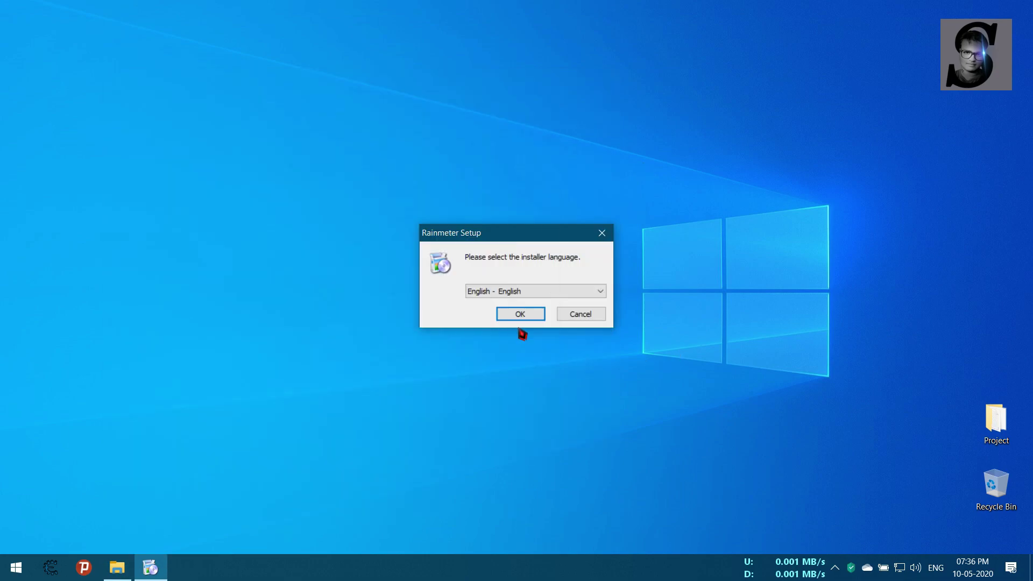
Install Rainmeter in English with the default options to C:\Program Files\Rainmeter
click(521, 315)
click(600, 390)
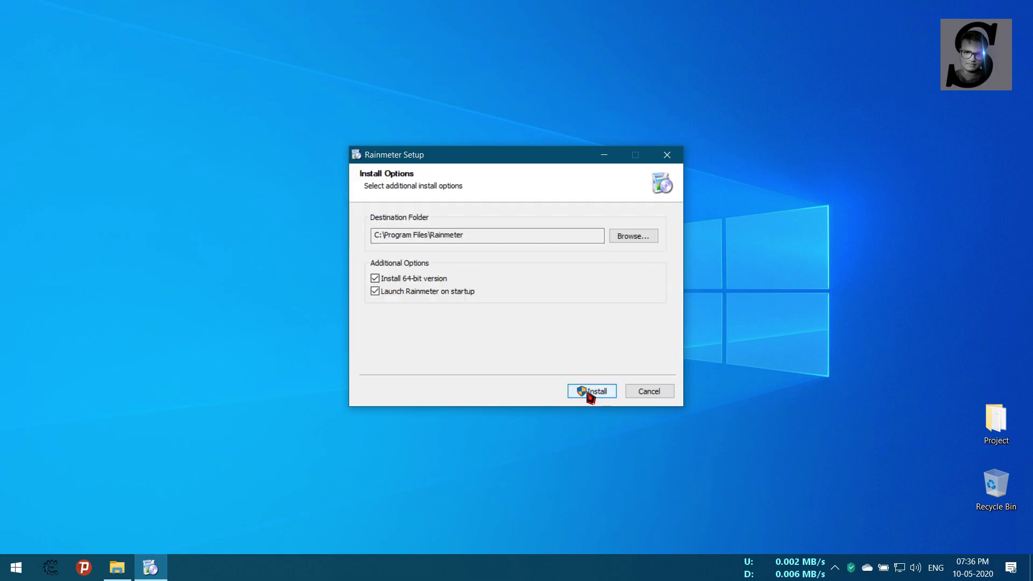
click(590, 393)
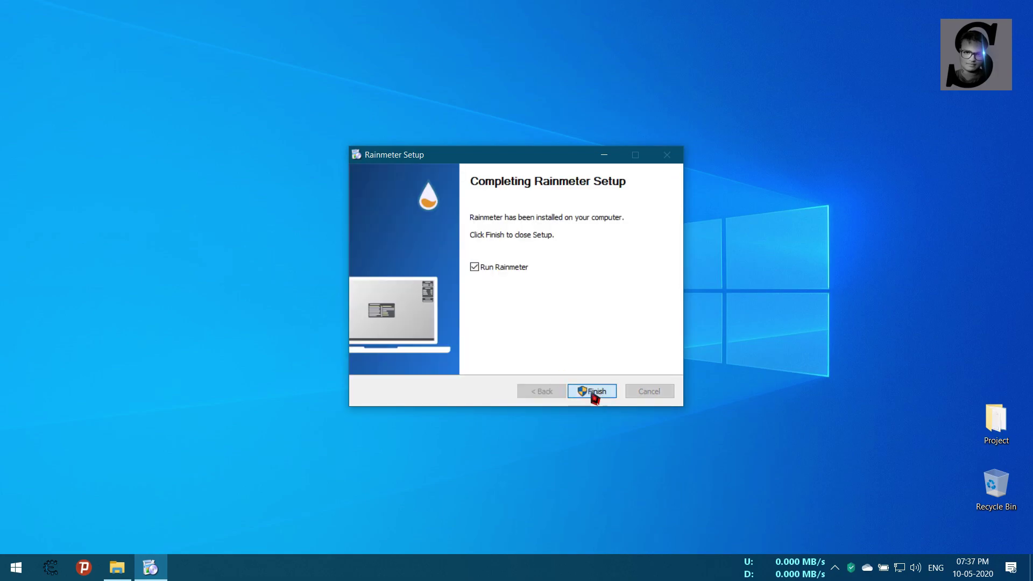
Finish setup so Rainmeter launches, and refresh the desktop
click(595, 394)
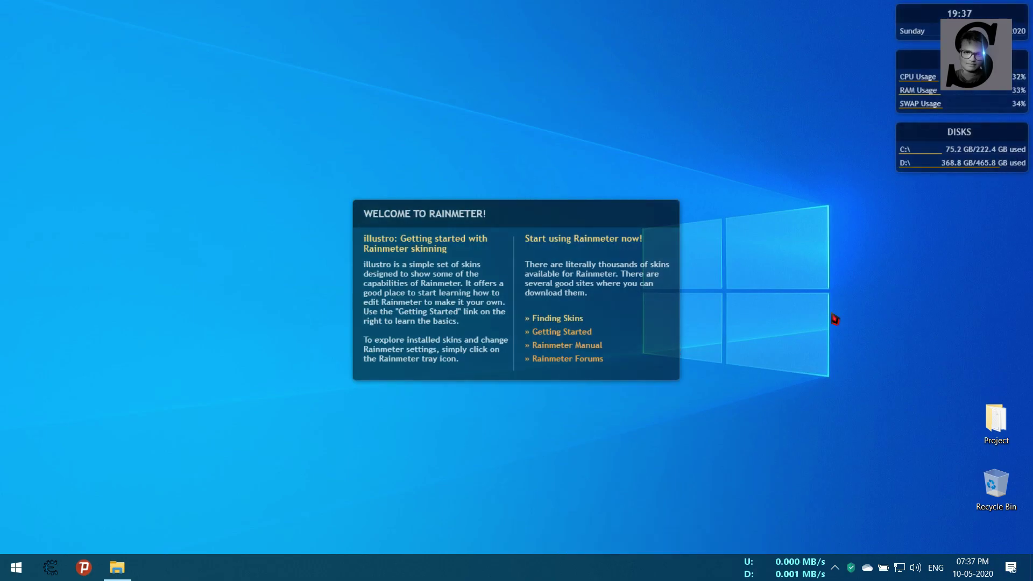
right_click(637, 85)
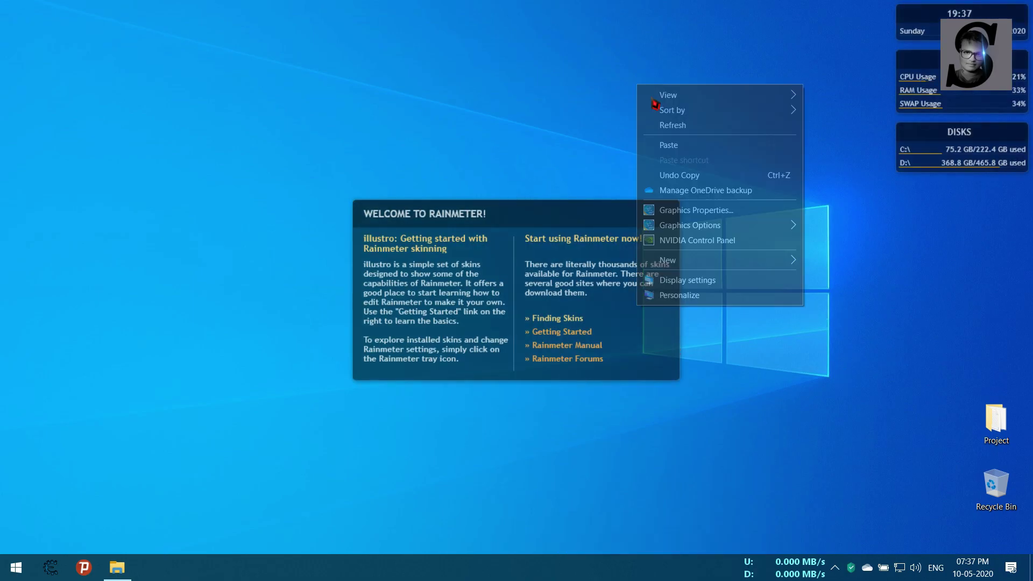
click(670, 122)
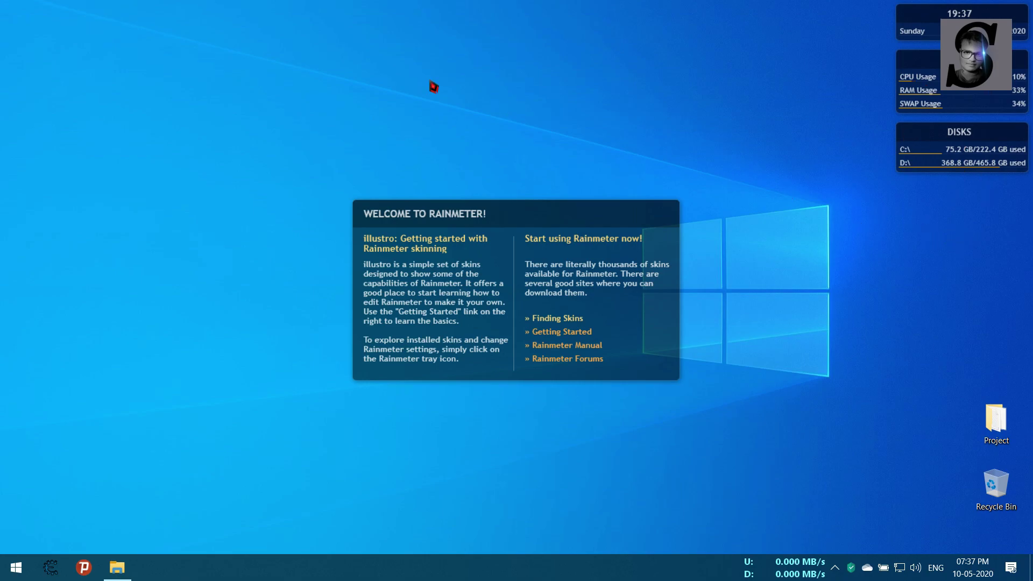
right_click(433, 86)
click(467, 114)
Unload the Welcome, Disks, System and Clock skins from the desktop
right_click(620, 318)
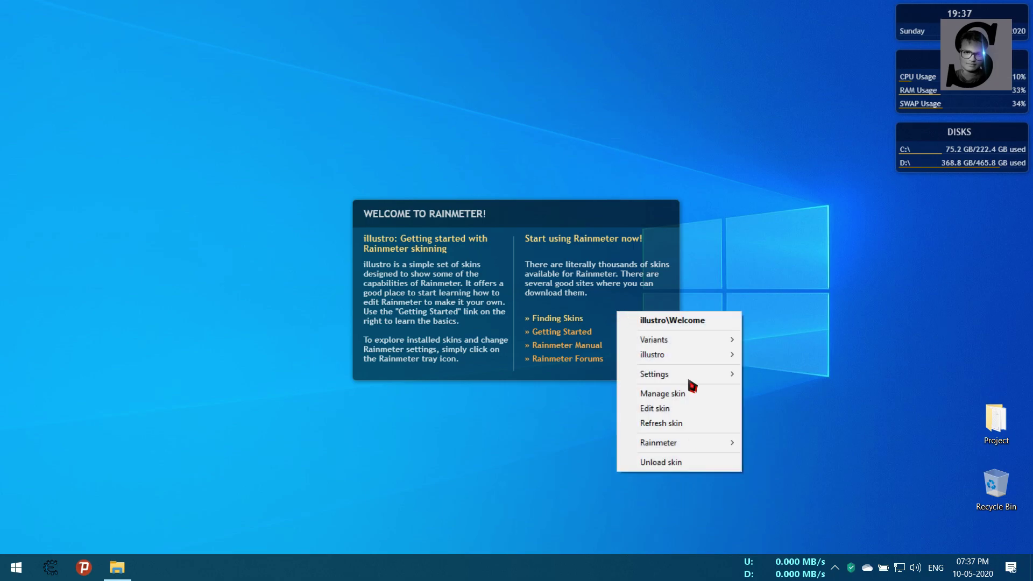
click(679, 463)
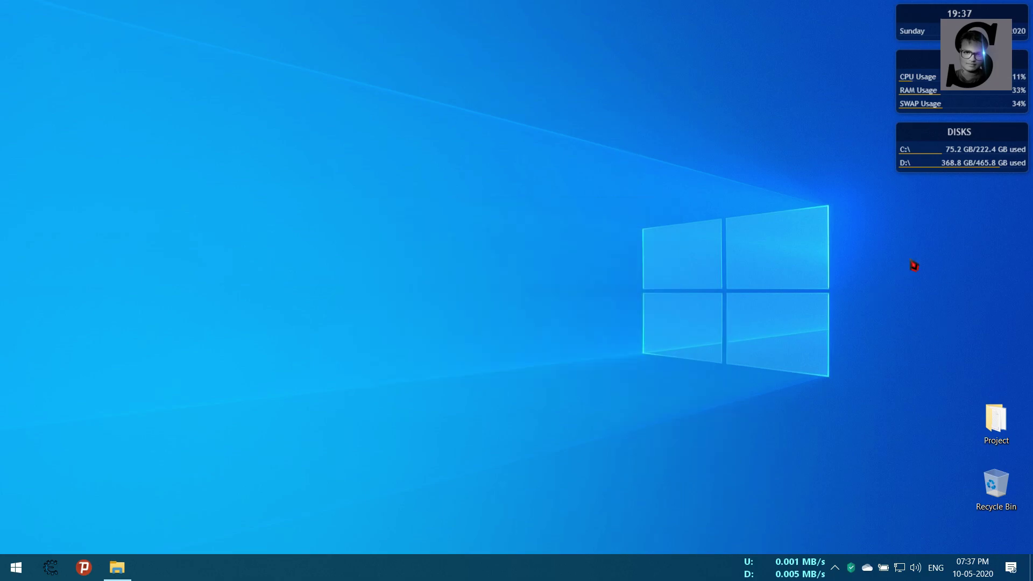
right_click(929, 144)
click(959, 287)
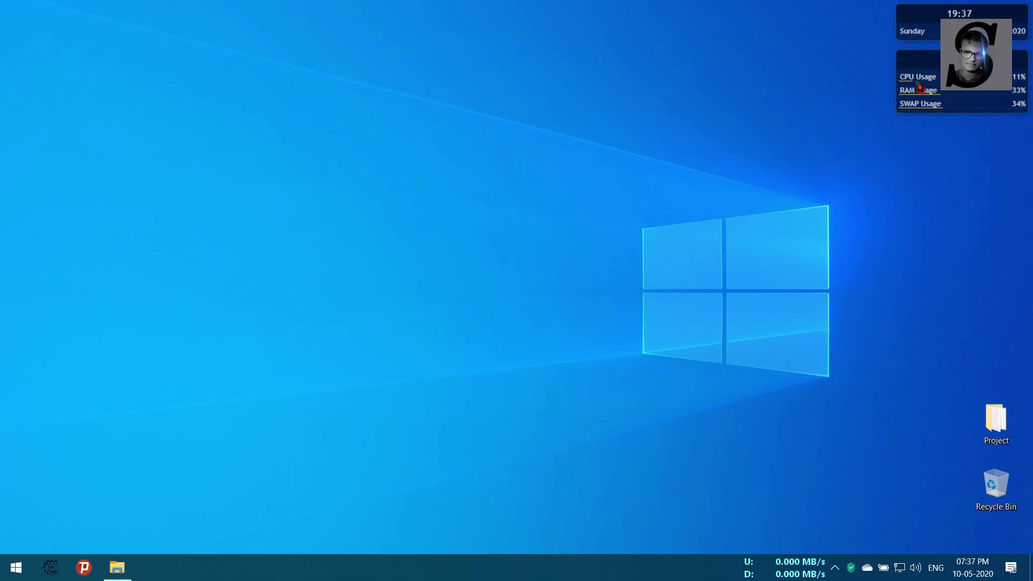
right_click(917, 63)
click(952, 207)
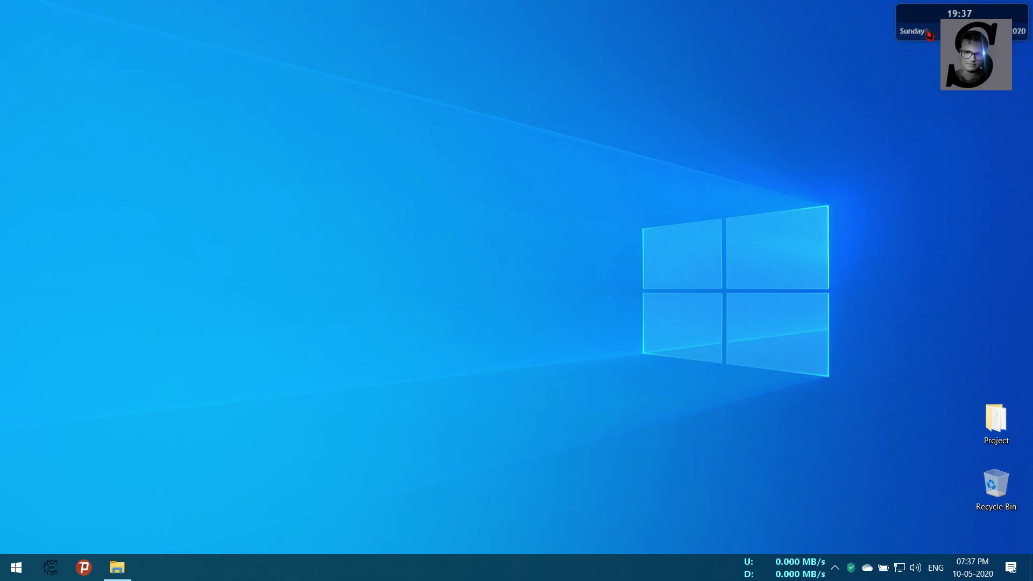
right_click(926, 14)
click(961, 157)
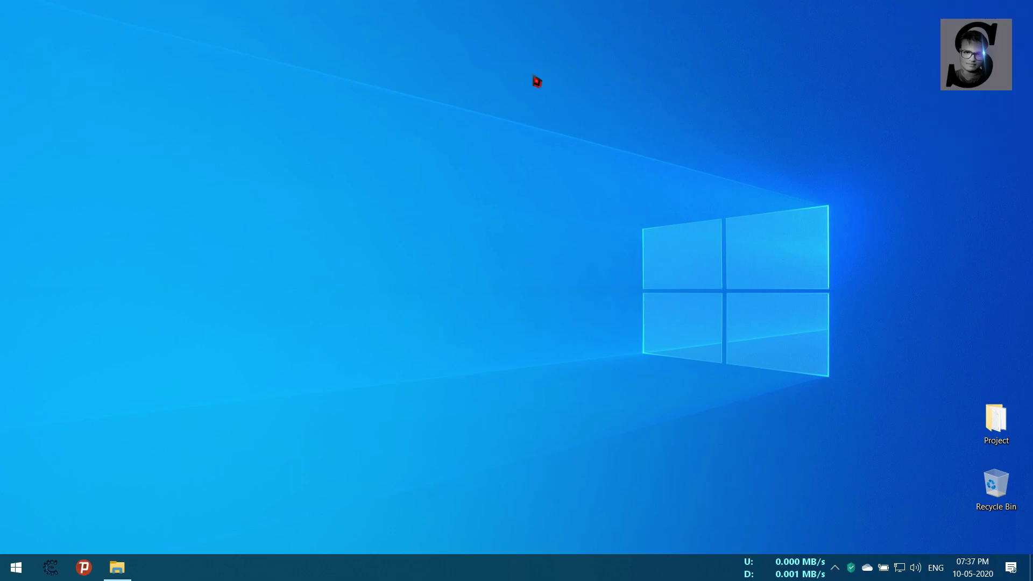
Show the Project folder as large icons and open the red circle wallpaper image in Photos
right_click(535, 75)
click(581, 115)
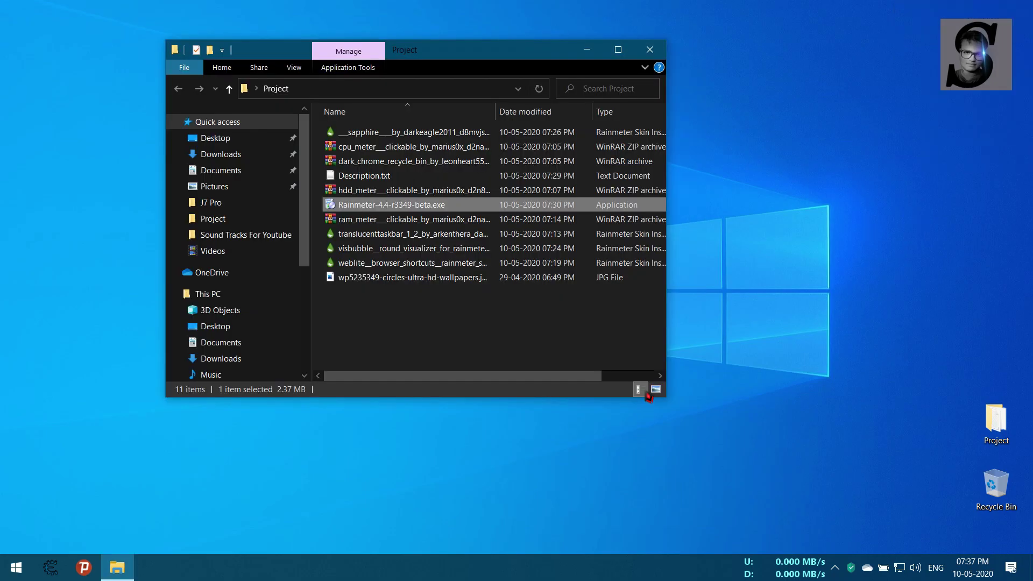
click(655, 389)
scroll(517, 308, down, 1)
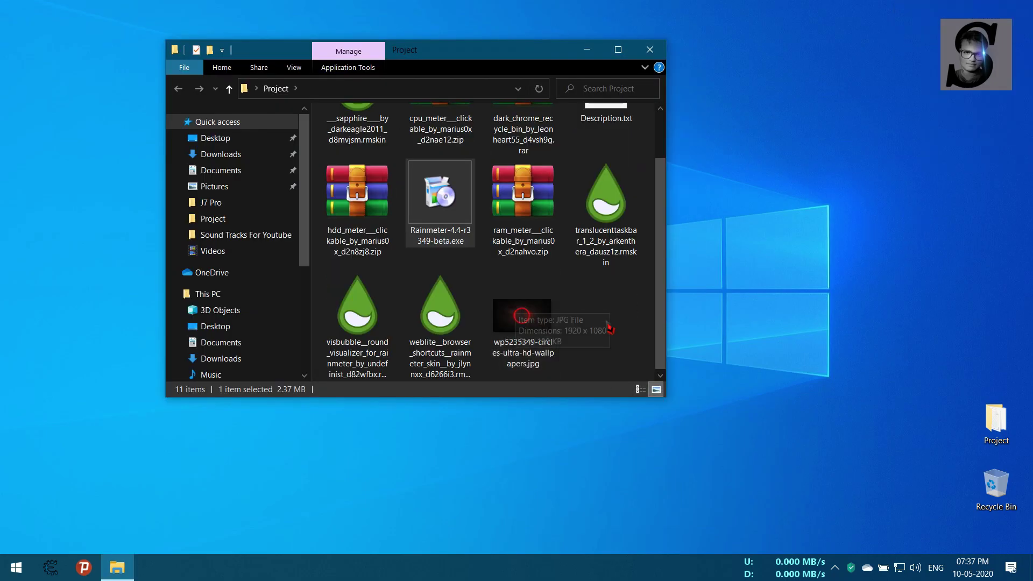
double_click(546, 317)
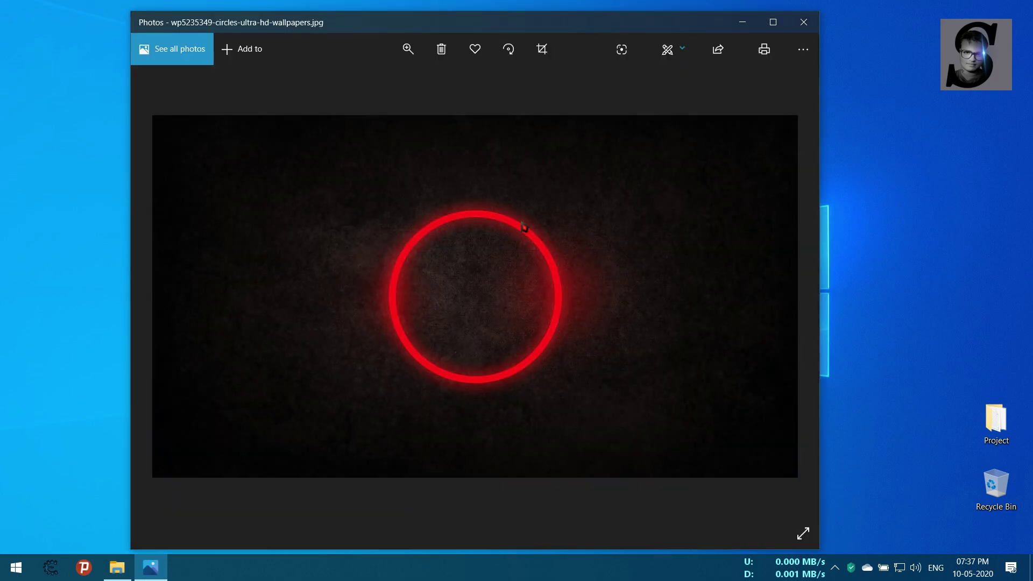
Set the red circle image as the desktop background and close the photo viewer
right_click(496, 212)
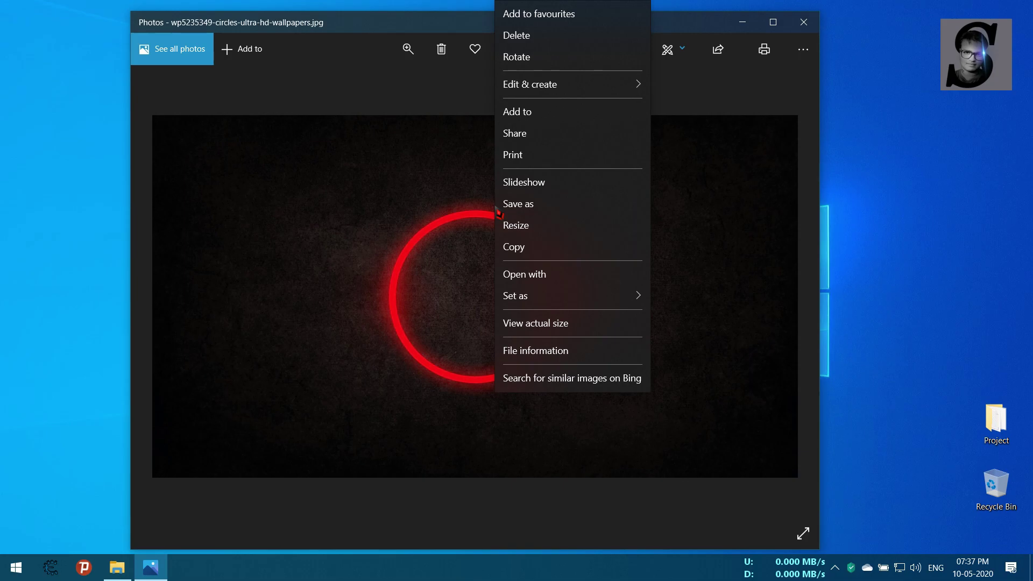
mouse_move(569, 296)
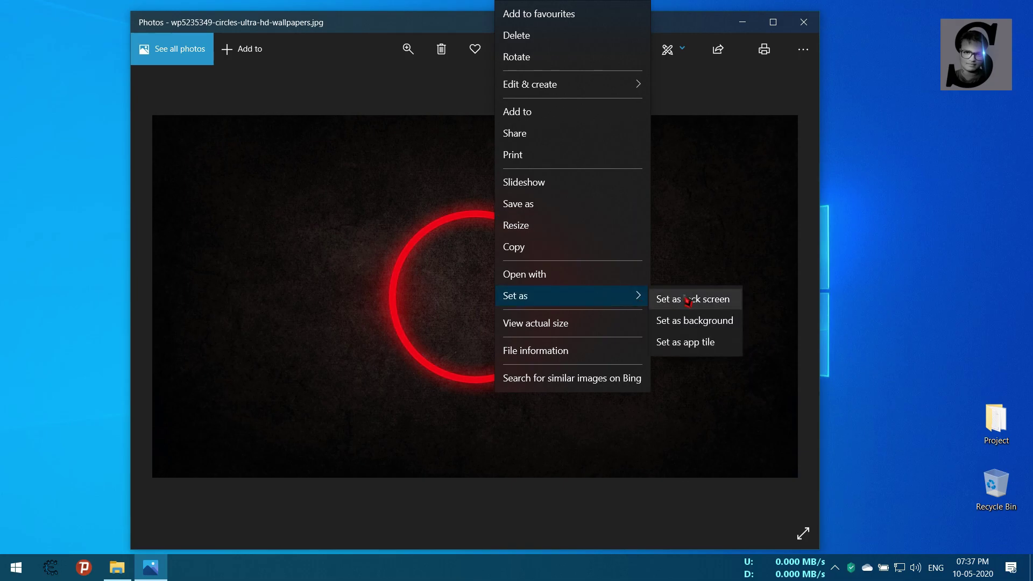
click(700, 326)
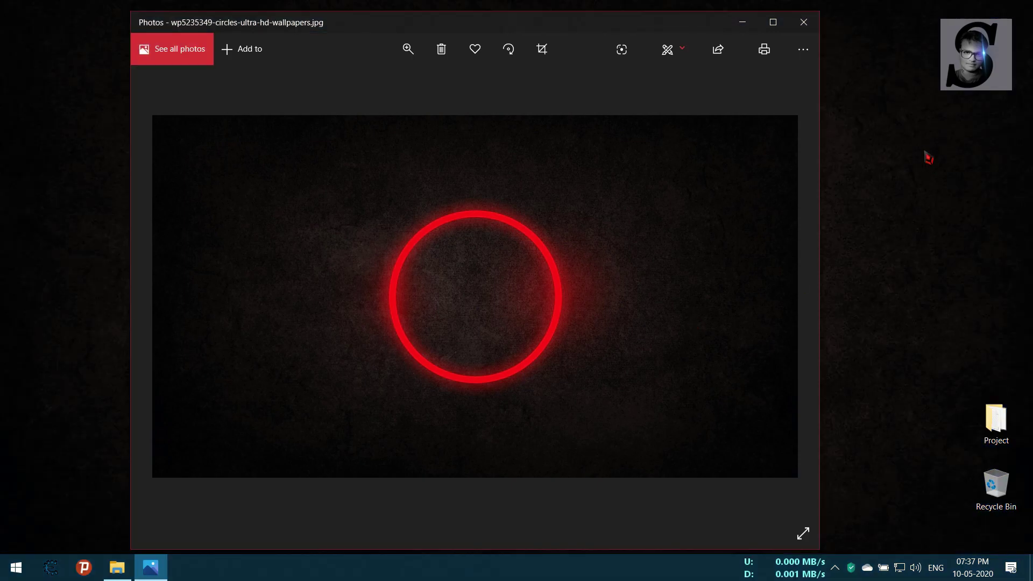
right_click(916, 149)
click(911, 190)
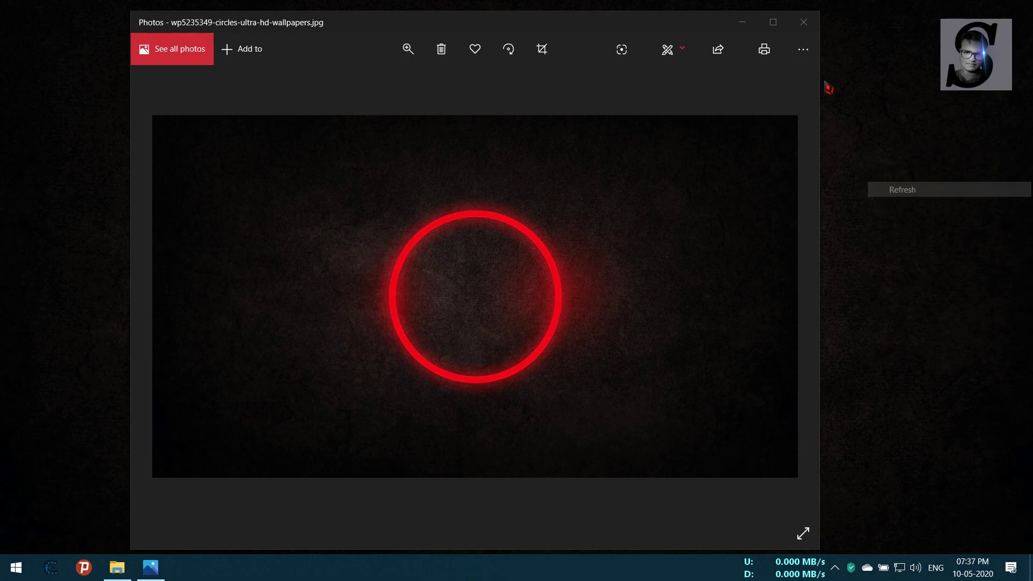
click(804, 22)
Launch the Rainmeter Skin Installer for the TranslucentTaskbar package from the Project folder
click(651, 50)
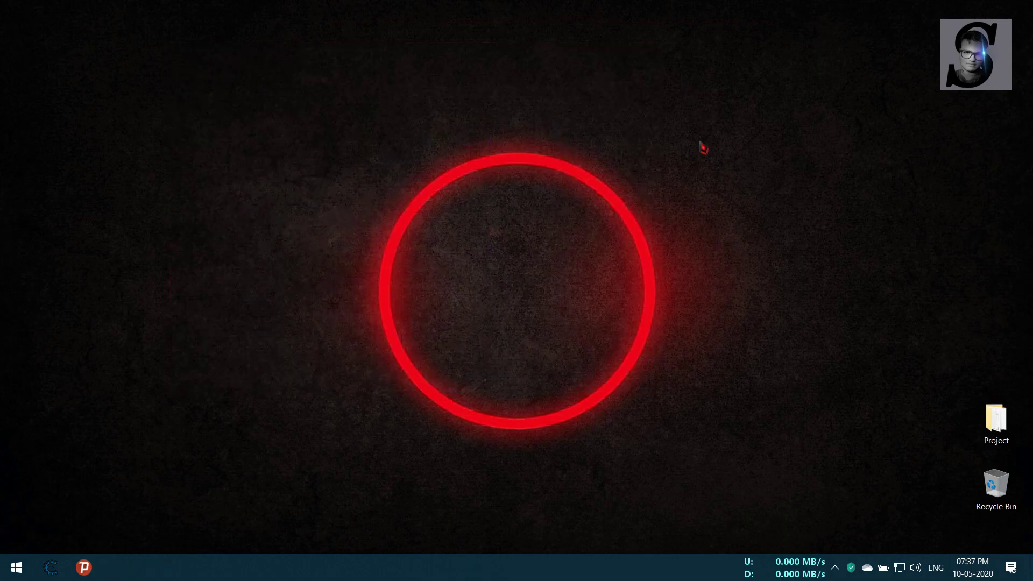
right_click(692, 123)
click(726, 156)
double_click(997, 420)
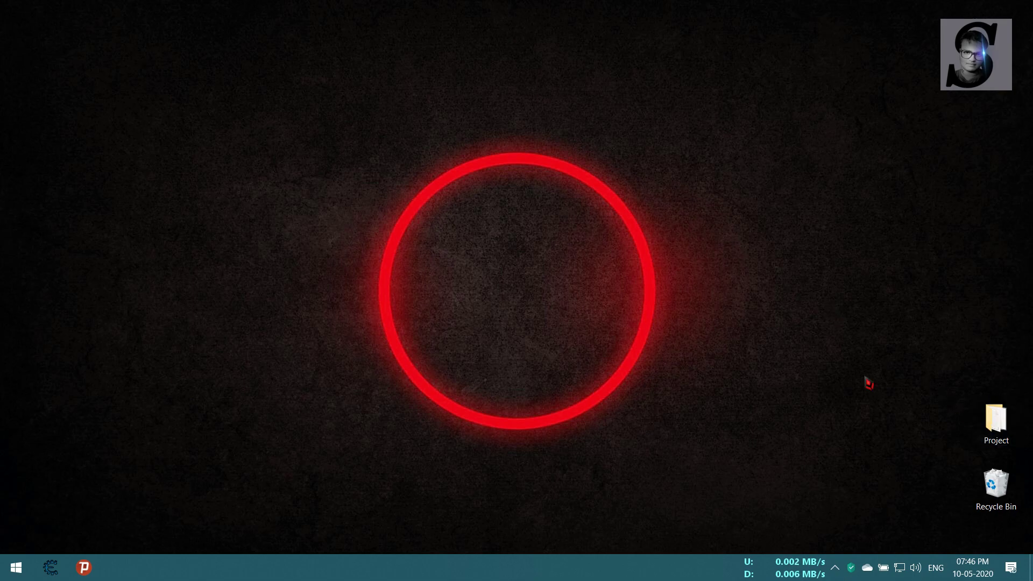
click(618, 275)
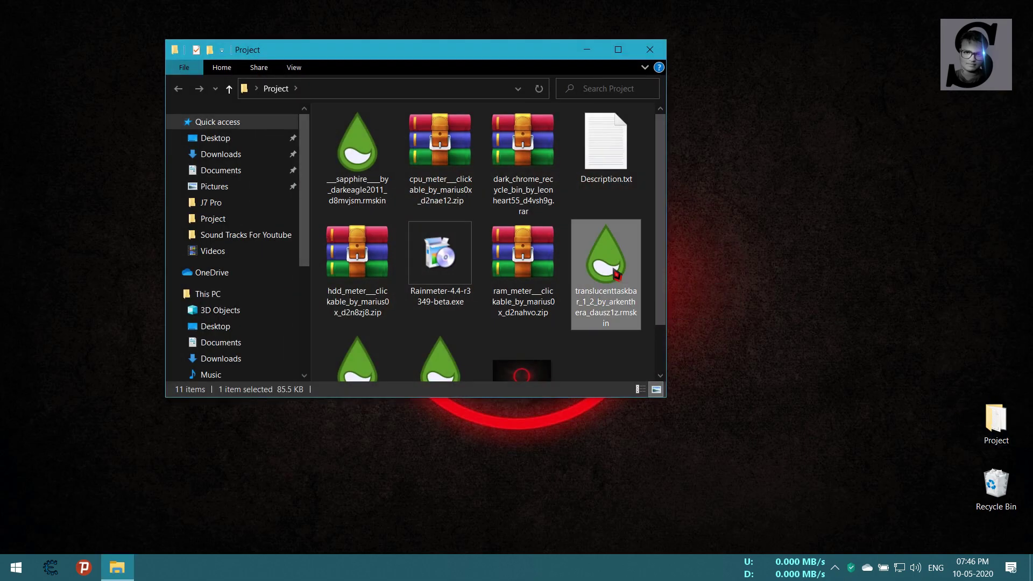
right_click(600, 257)
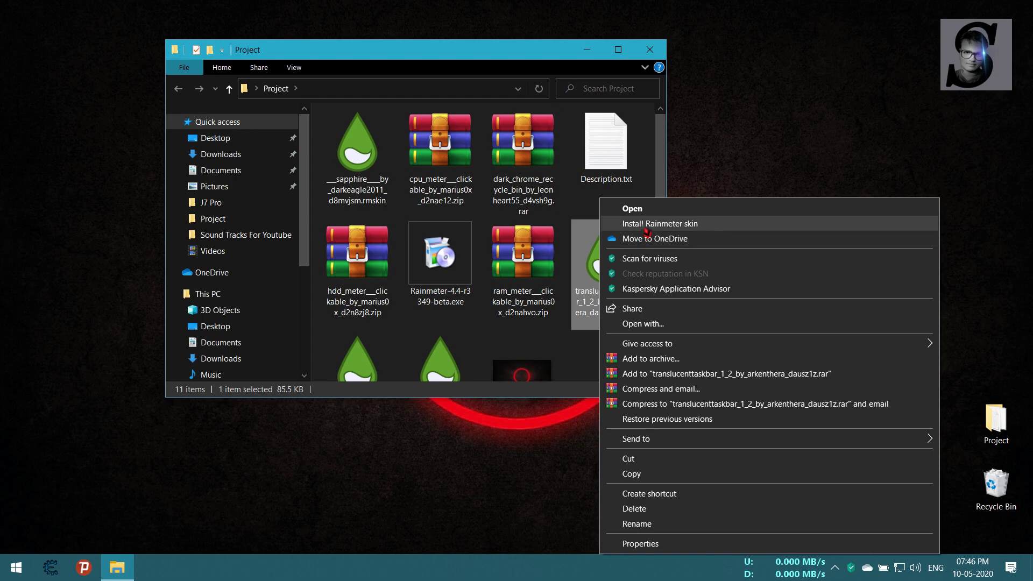
click(647, 224)
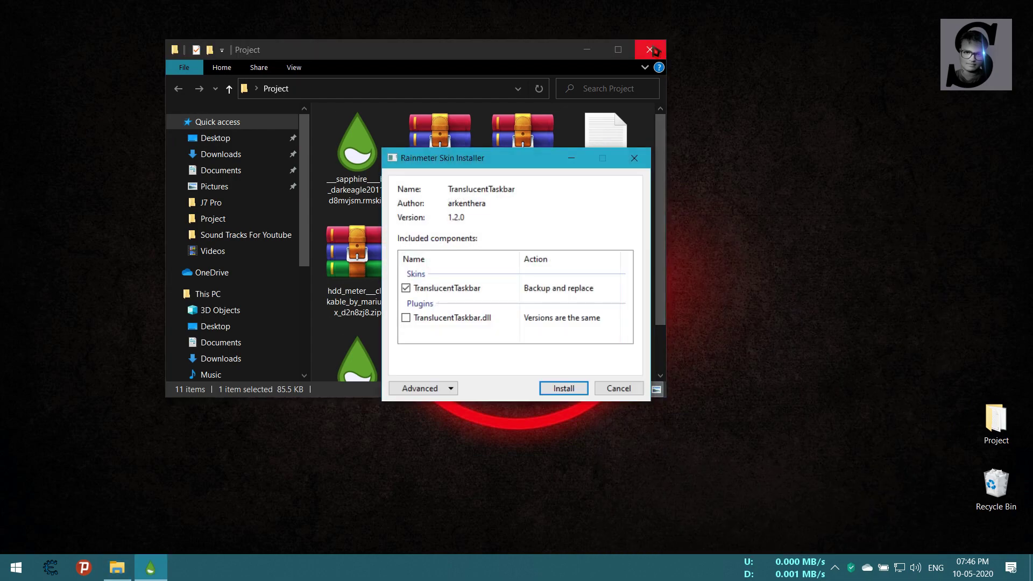
Close the Project folder and install the TranslucentTaskbar skin
click(650, 50)
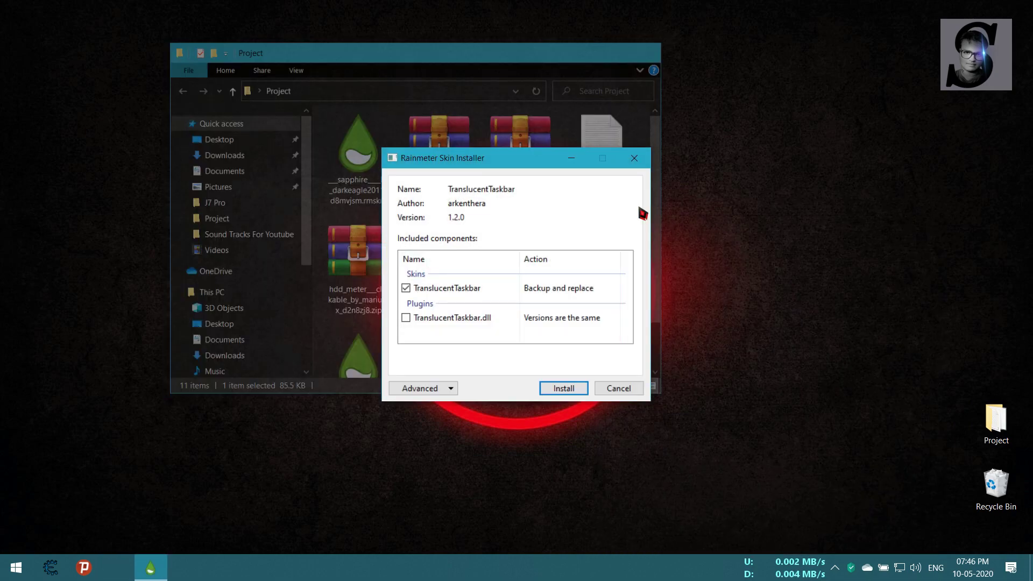
click(564, 389)
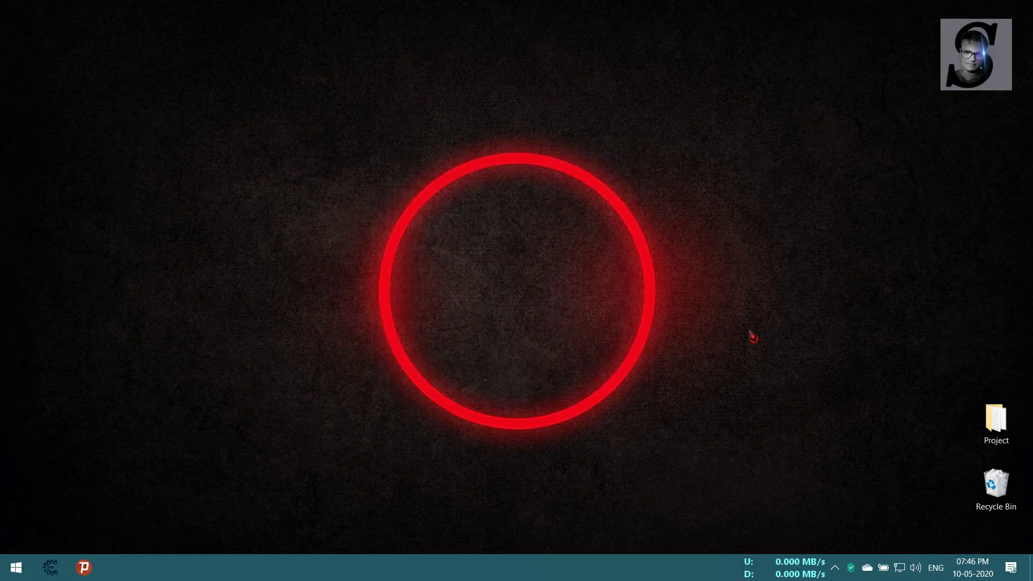
Bring up Manage Rainmeter from the tray icon
right_click(748, 219)
click(789, 436)
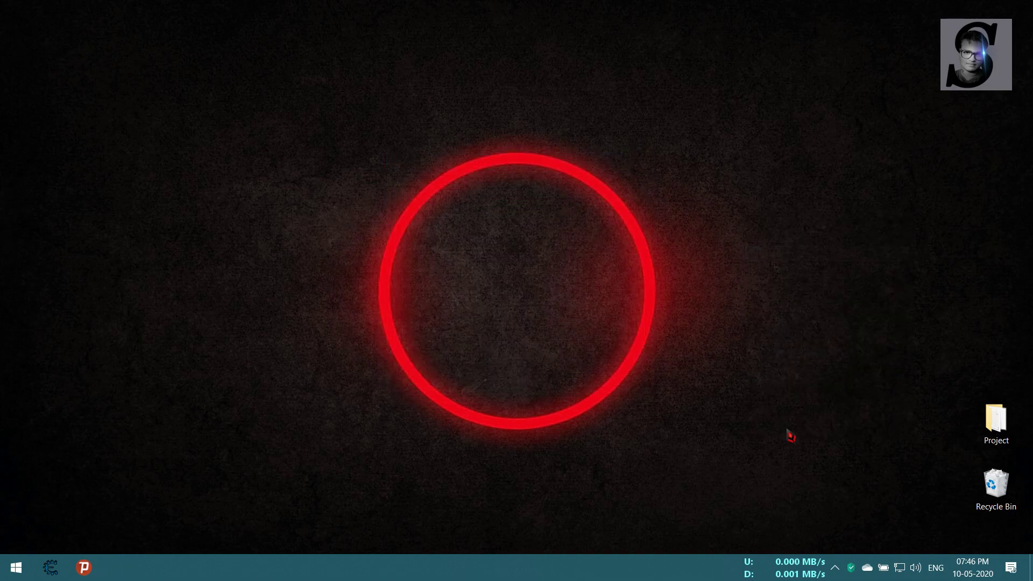
click(837, 567)
click(808, 488)
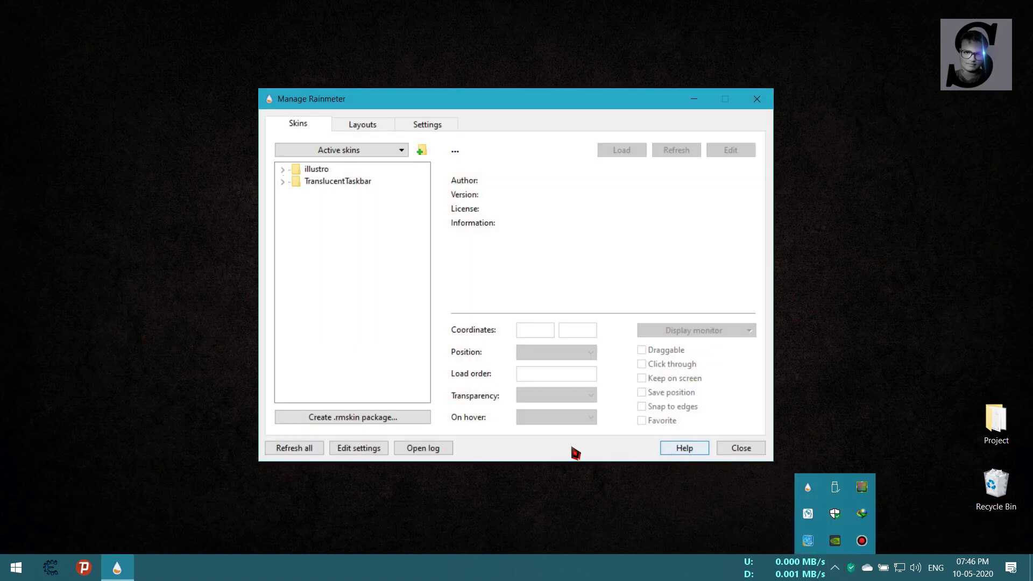
click(667, 478)
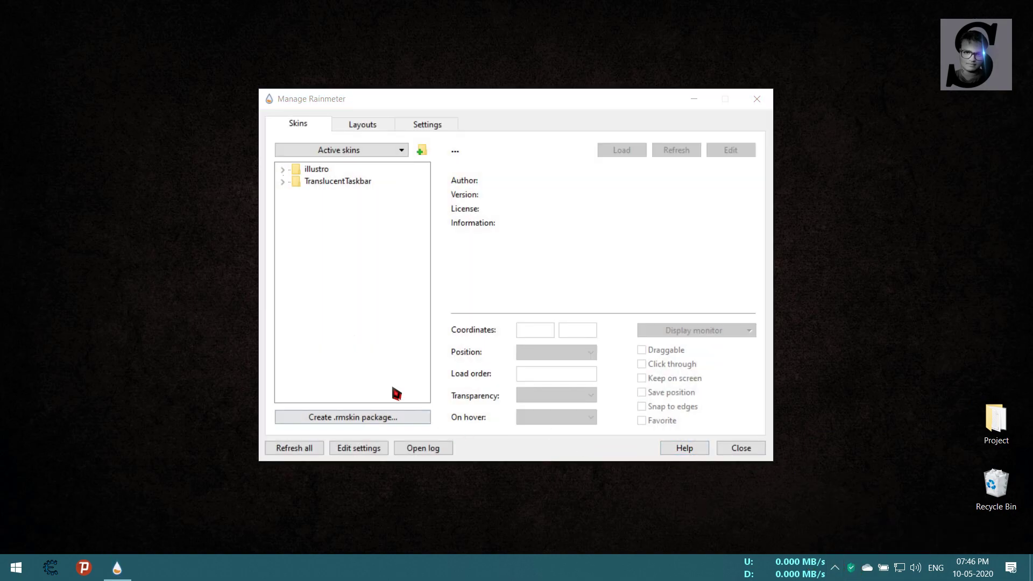
Load TranslucentTaskbar's Sample.ini so the taskbar turns translucent, then close the manager
click(283, 180)
click(334, 196)
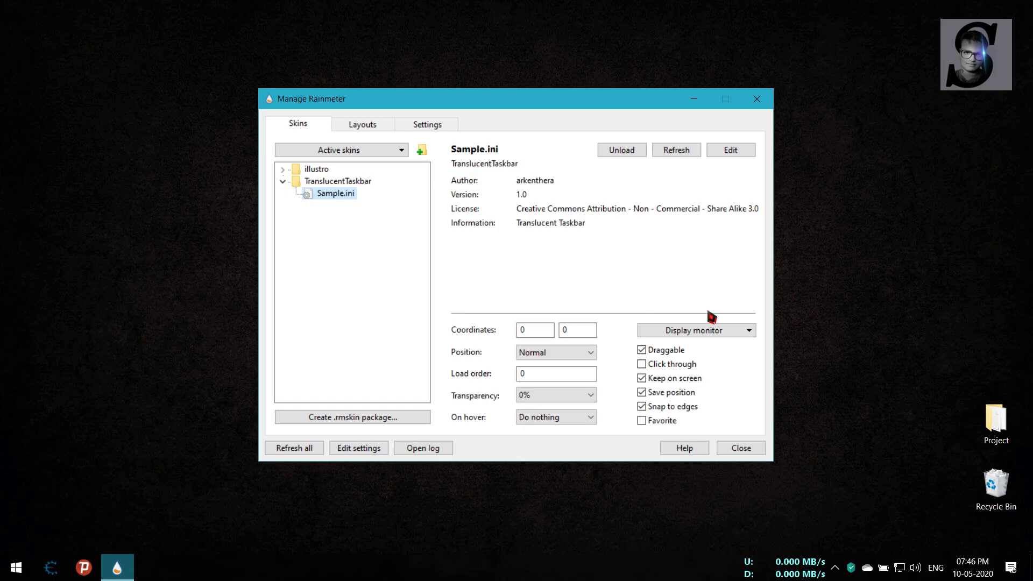
click(757, 99)
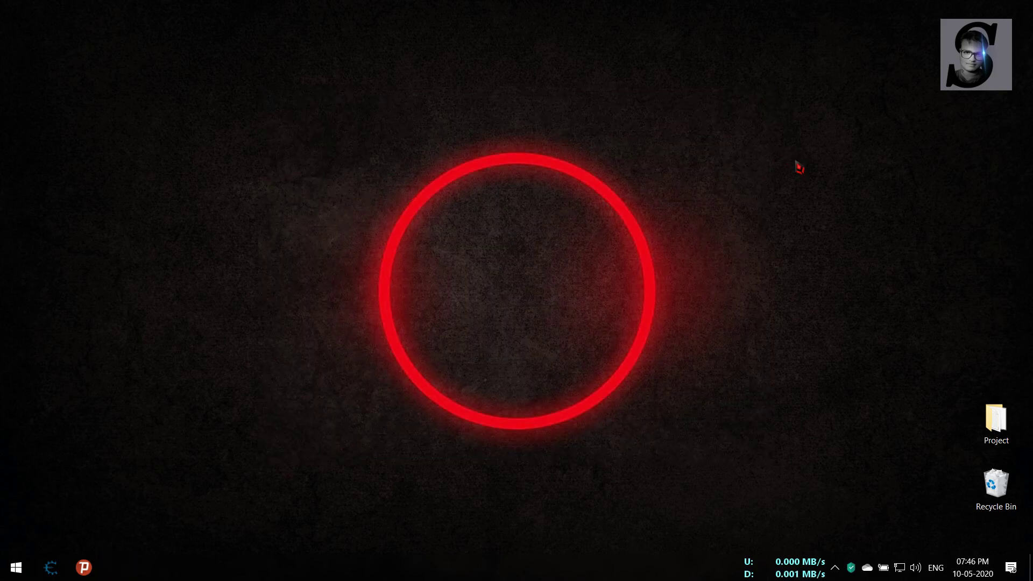
Install the skycoder .rmskin from the Project folder so its skull visualizer sits inside the red ring
right_click(779, 149)
click(811, 187)
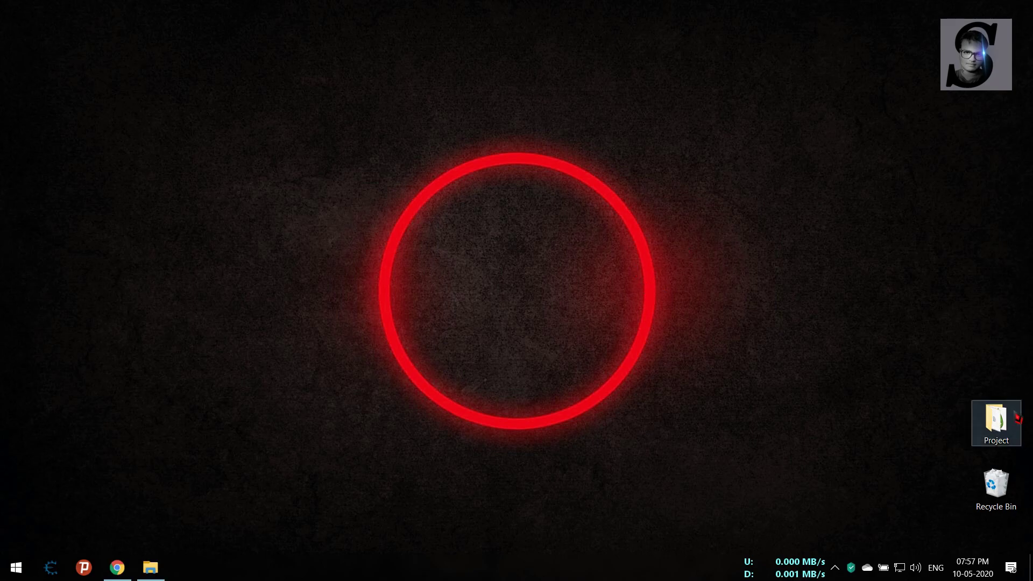
double_click(996, 424)
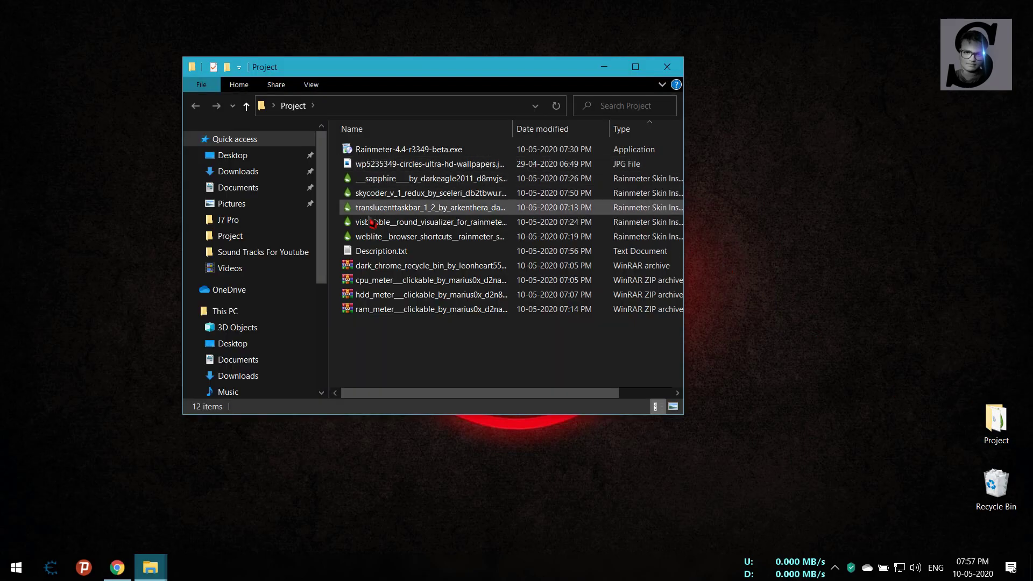
right_click(373, 196)
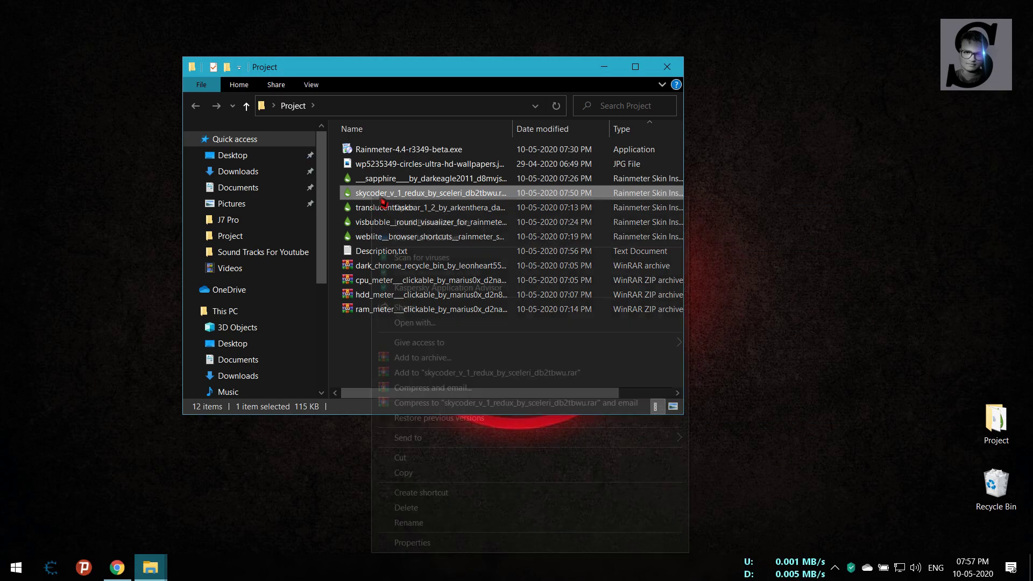
click(404, 219)
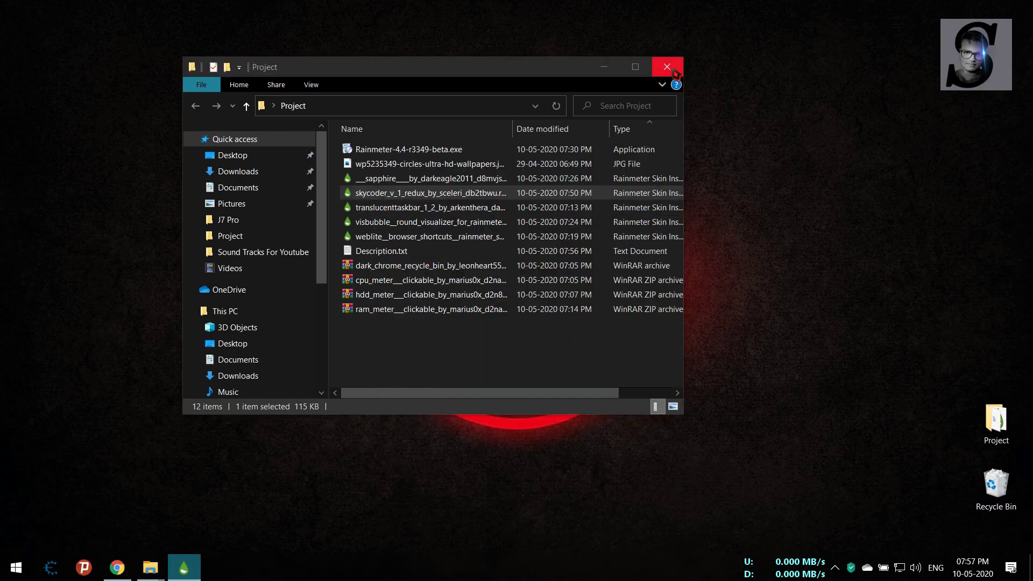
click(667, 66)
click(564, 389)
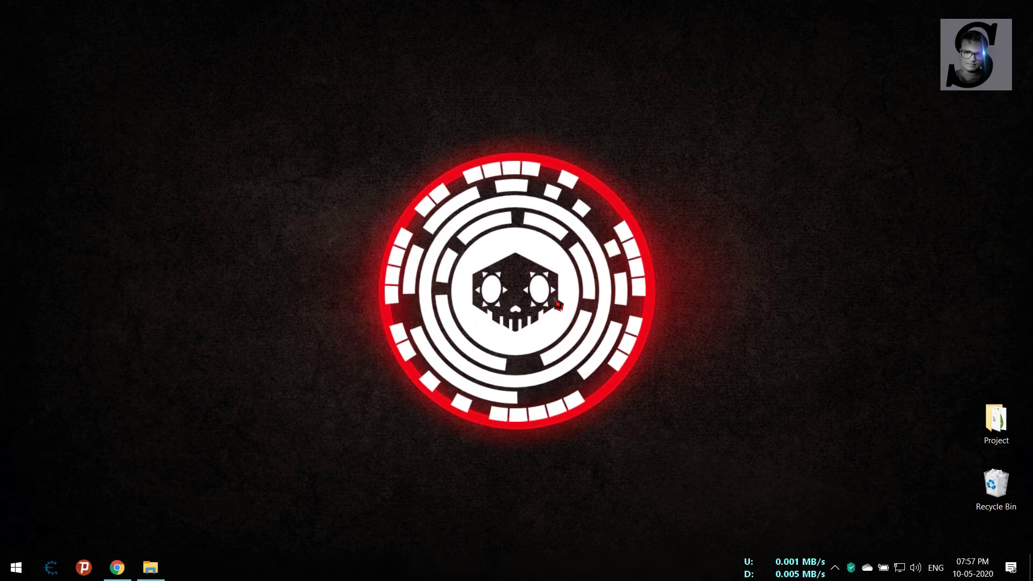
Bring up the Skycoder settings file in Notepad and move it off the ring
right_click(545, 324)
click(602, 368)
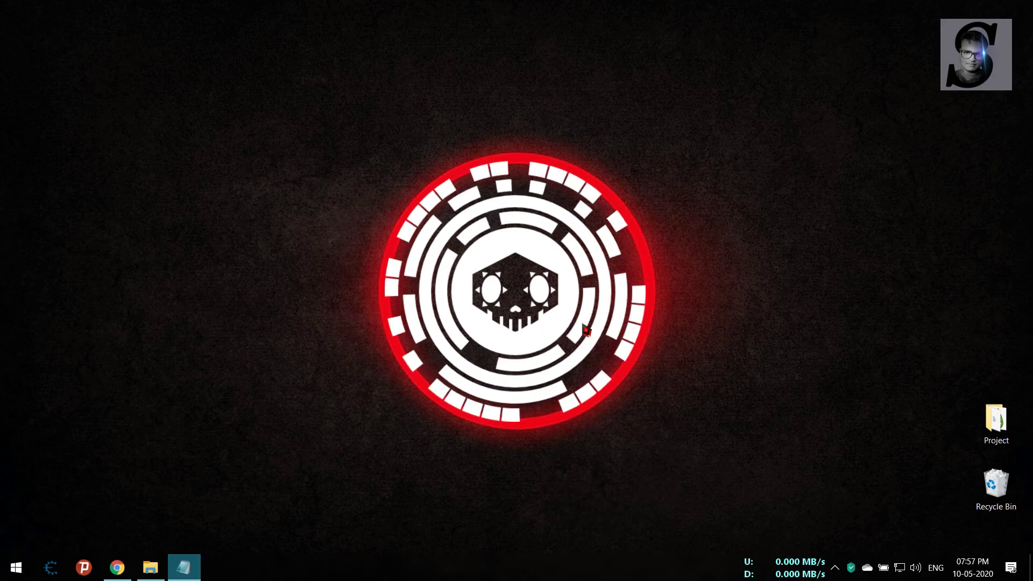
drag(492, 51, 792, 79)
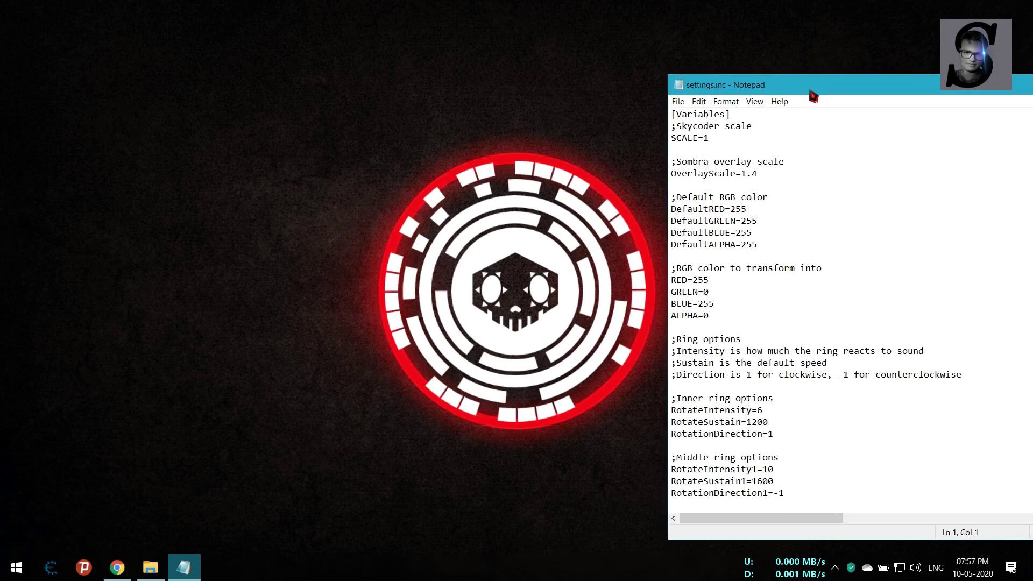
drag(795, 81, 816, 101)
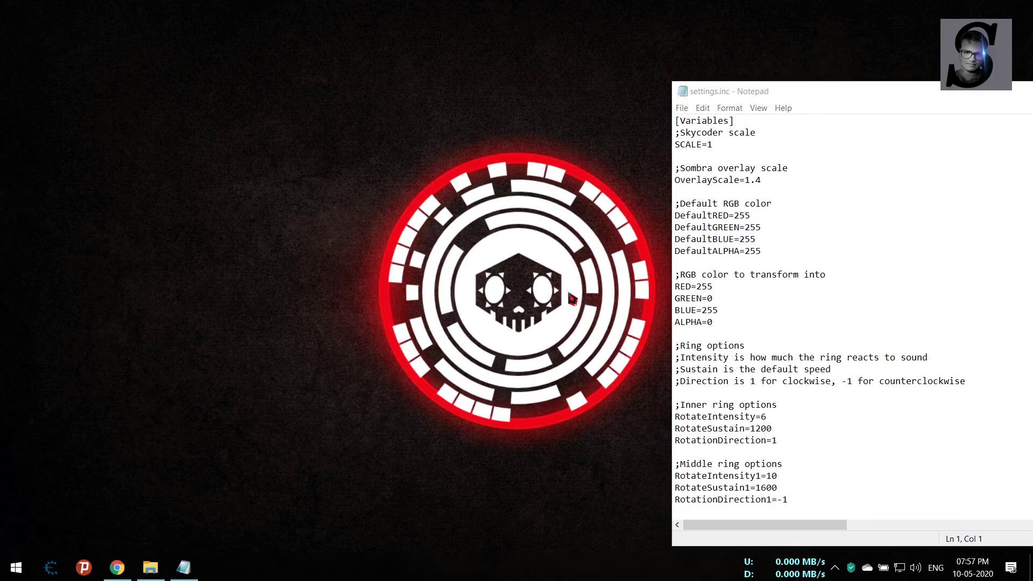
Change SCALE to 0.95, save the file and refresh the visualizer
click(730, 150)
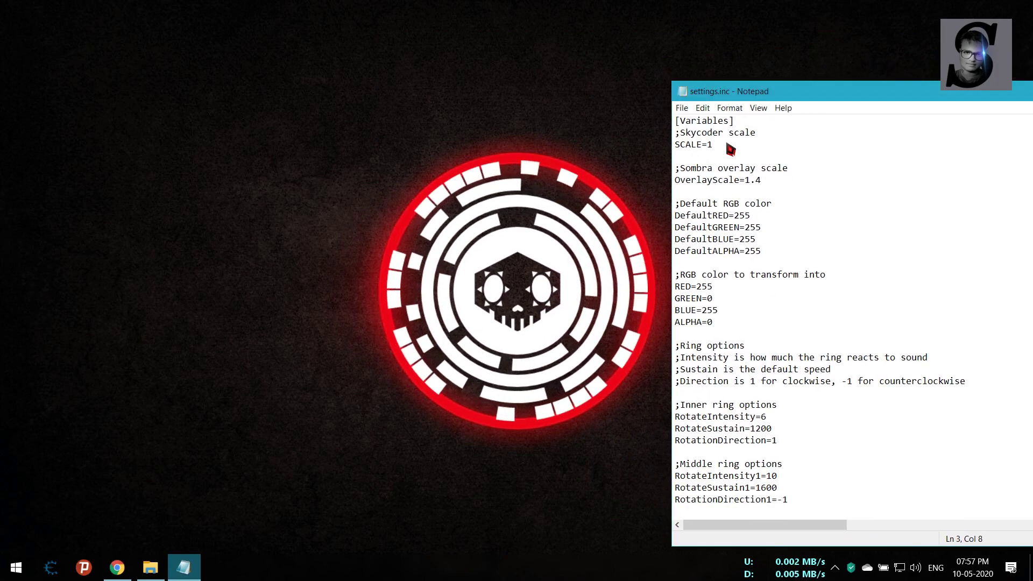
key(BackSpace)
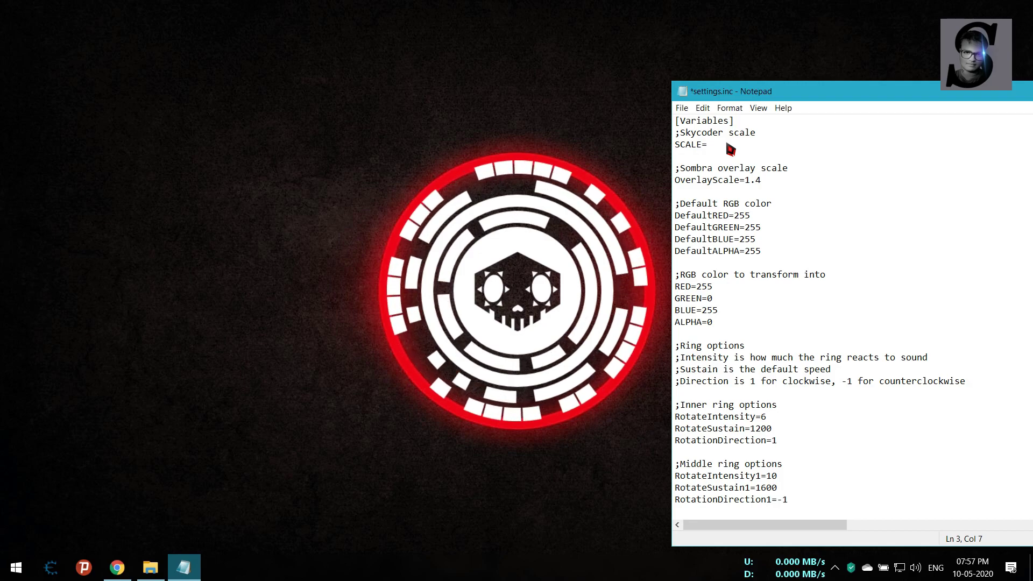
text(0.)
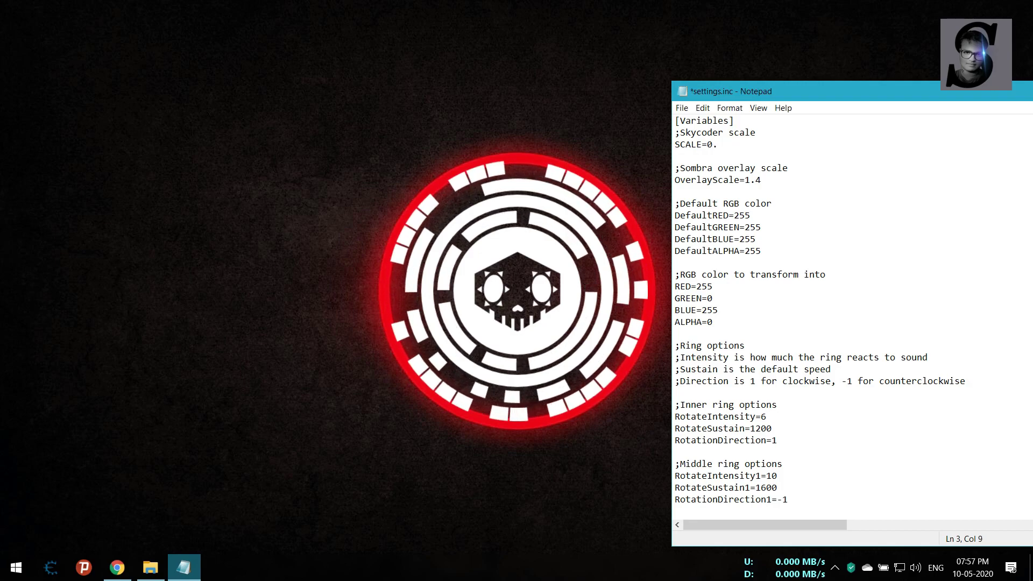
text(95)
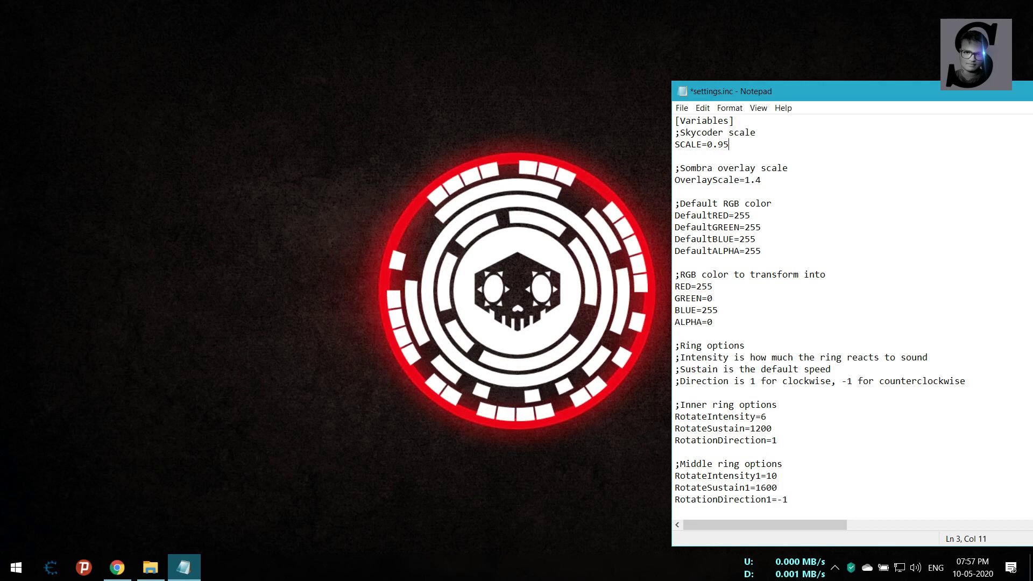
key(ctrl+s)
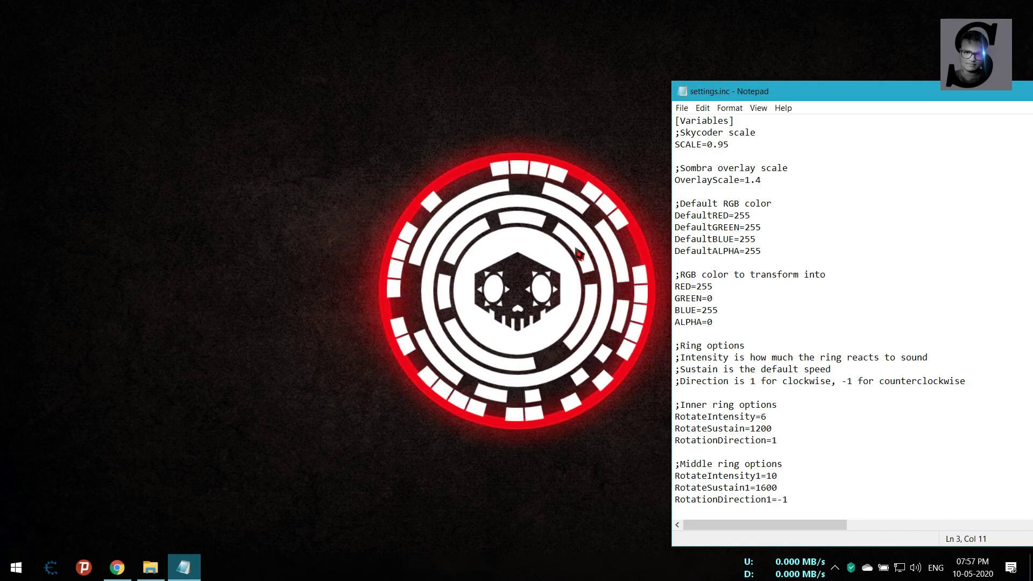
right_click(544, 252)
click(597, 396)
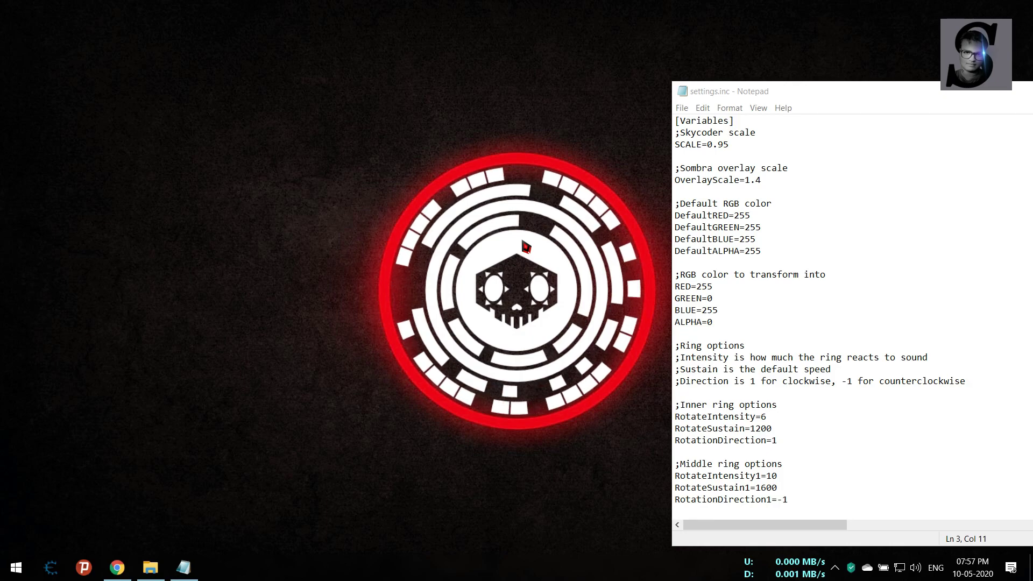
Adjust SCALE to 0.96, save and refresh so the visualizer fits the red ring
click(730, 149)
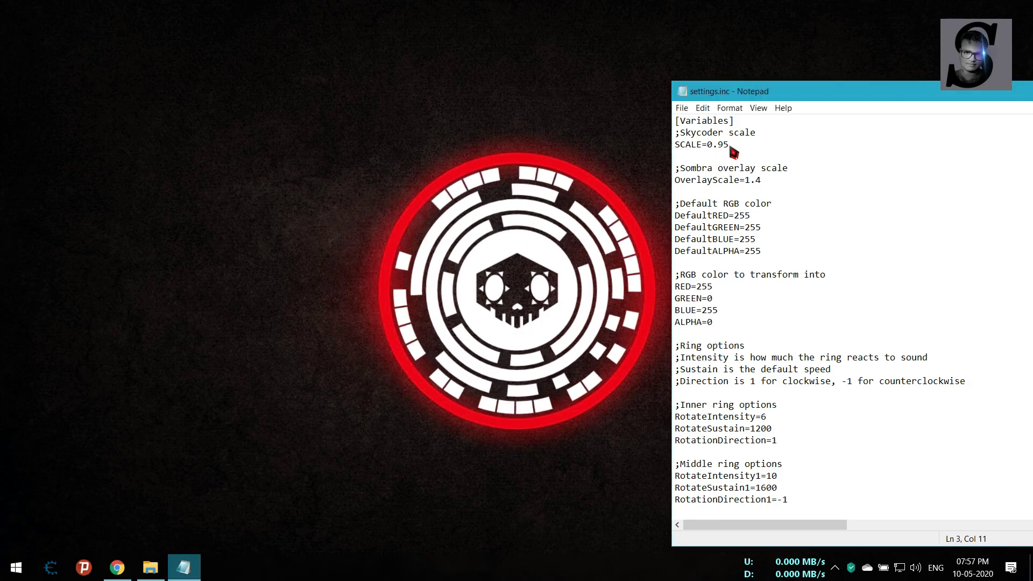
key(BackSpace)
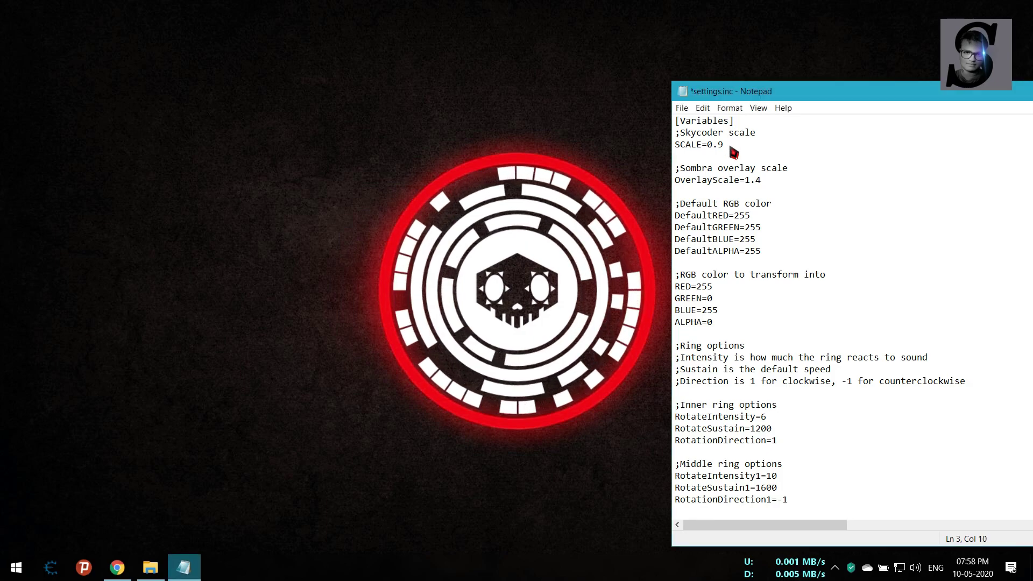
key(ctrl+s)
text(6)
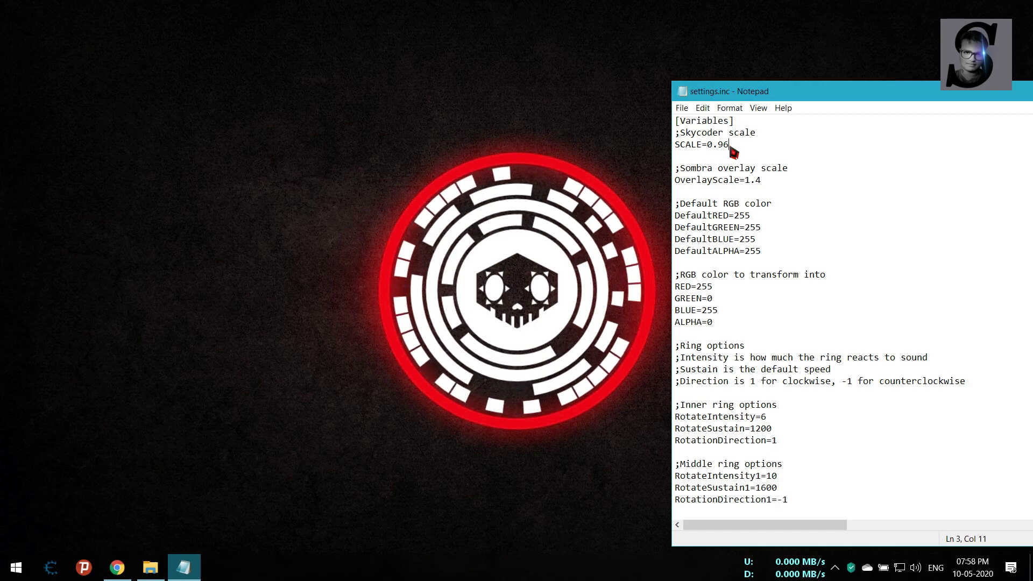
right_click(546, 251)
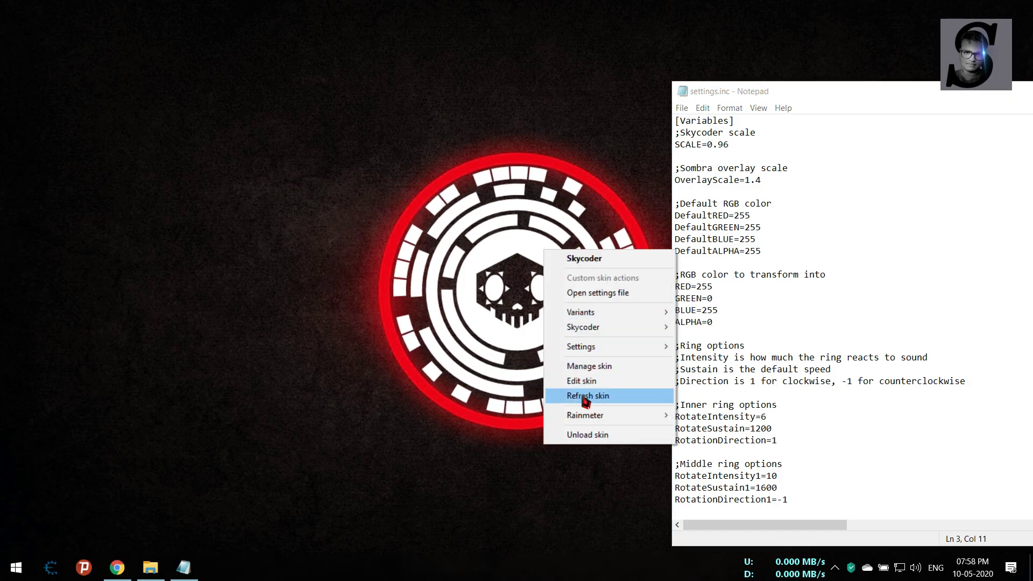
click(585, 394)
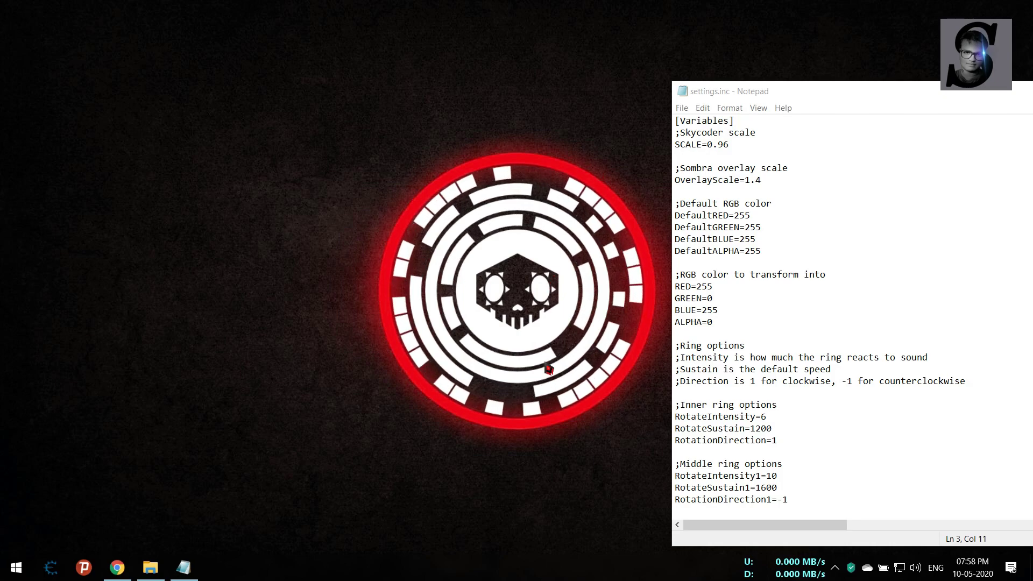
Move the settings file aside and untick Draggable so the Skycoder visualizer stays fixed over the ring
right_click(295, 103)
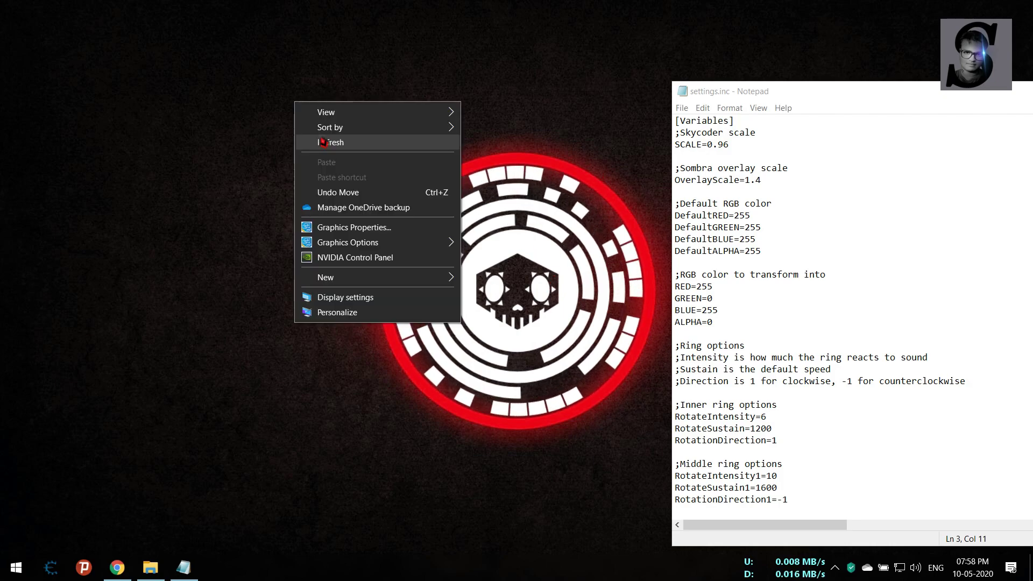
click(322, 142)
click(799, 94)
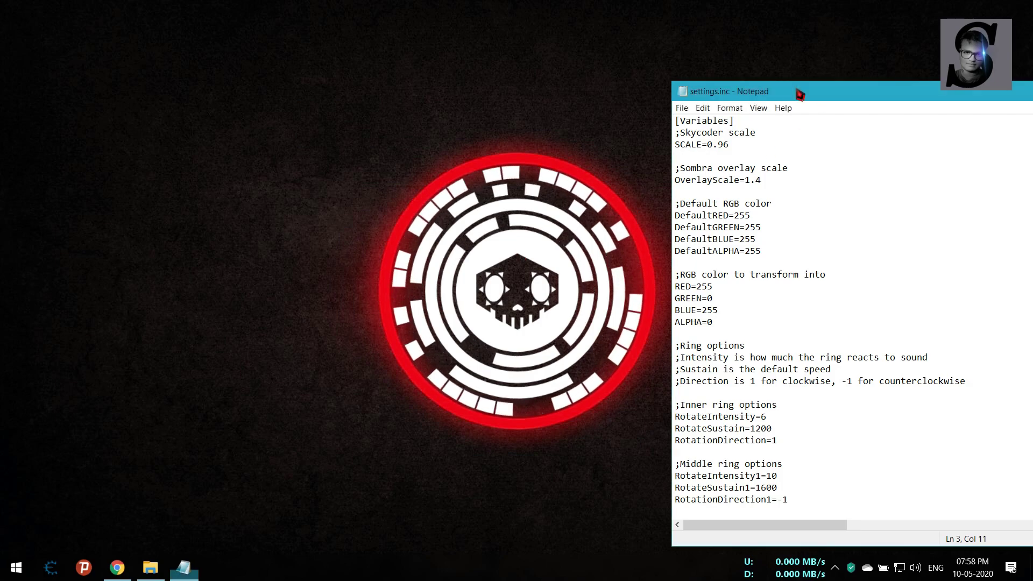
drag(799, 94, 827, 69)
right_click(532, 255)
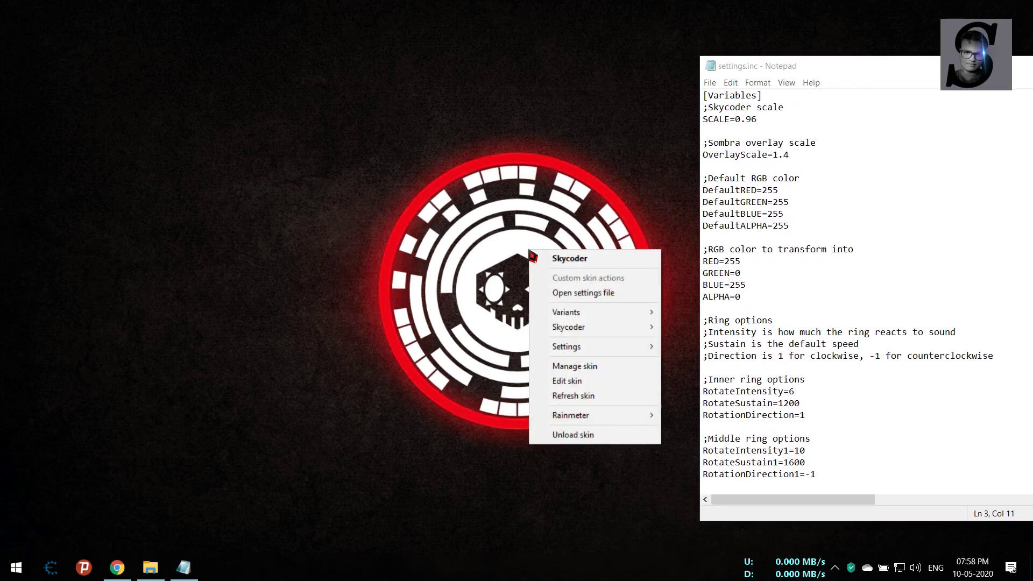
mouse_move(594, 347)
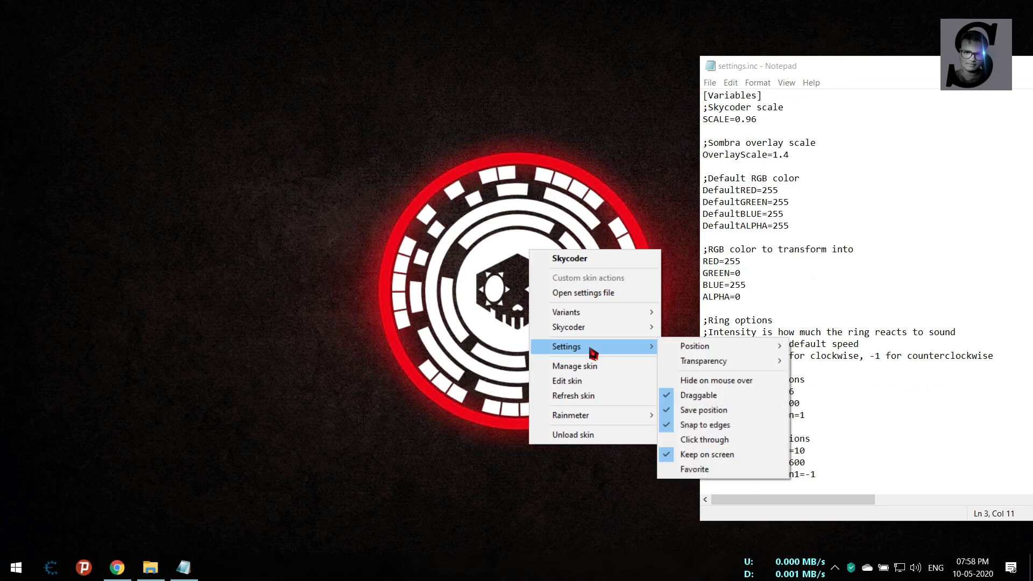
click(682, 397)
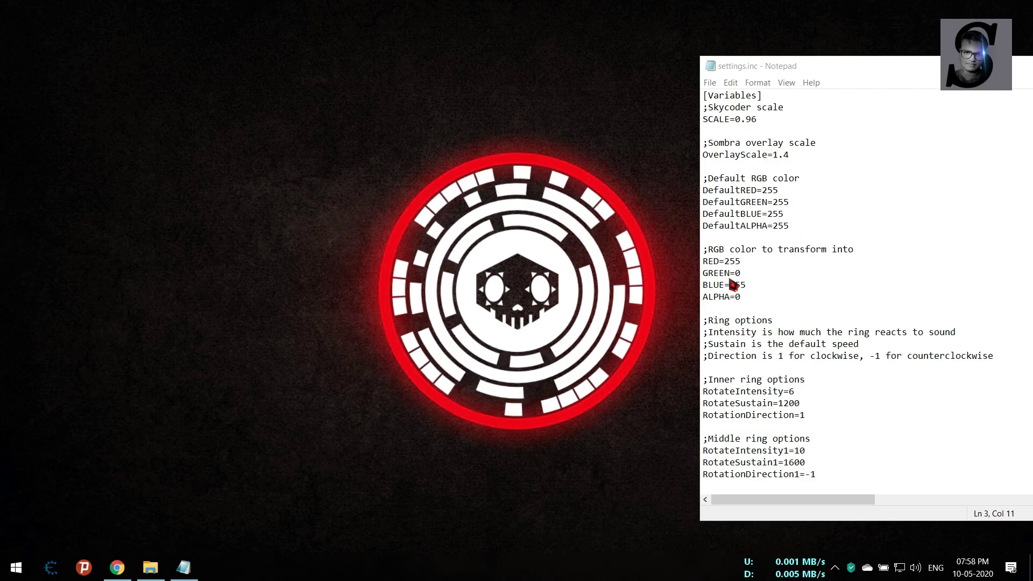
Search Google for 'rgb color code red', confirm red as 255, 0, 0 on the RapidTables chart, then put Chrome away
click(121, 565)
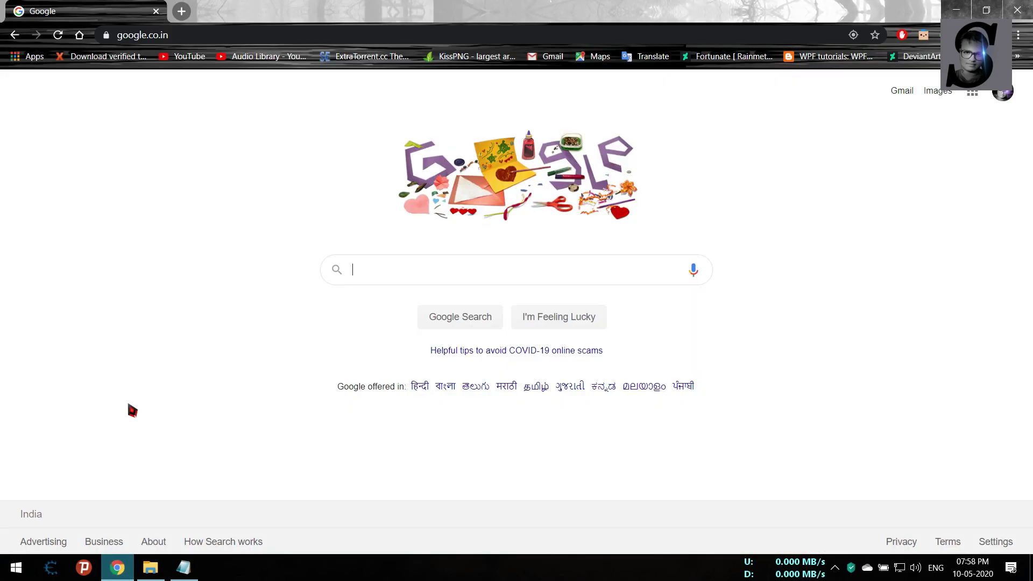
click(369, 272)
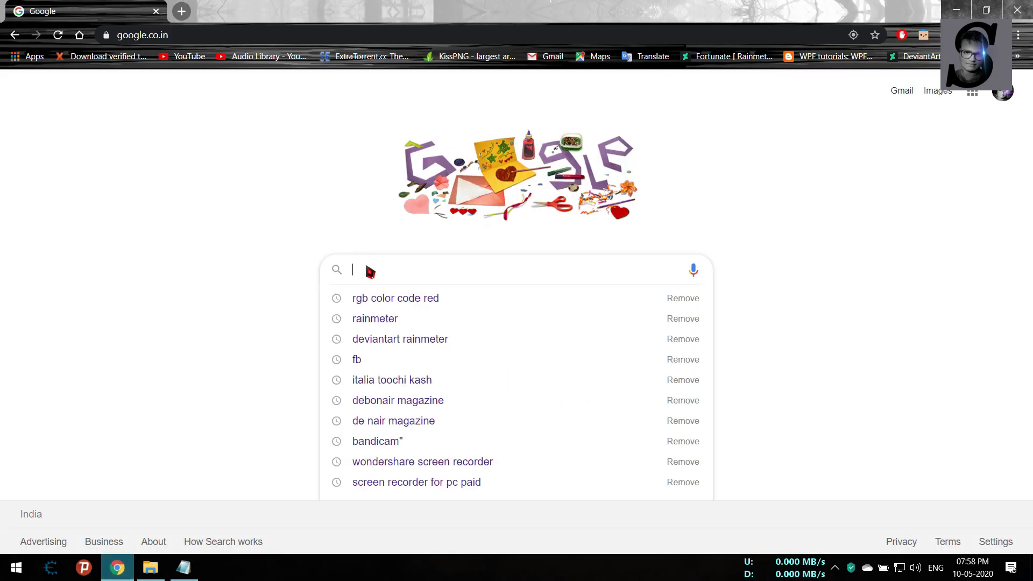
text(rgb co)
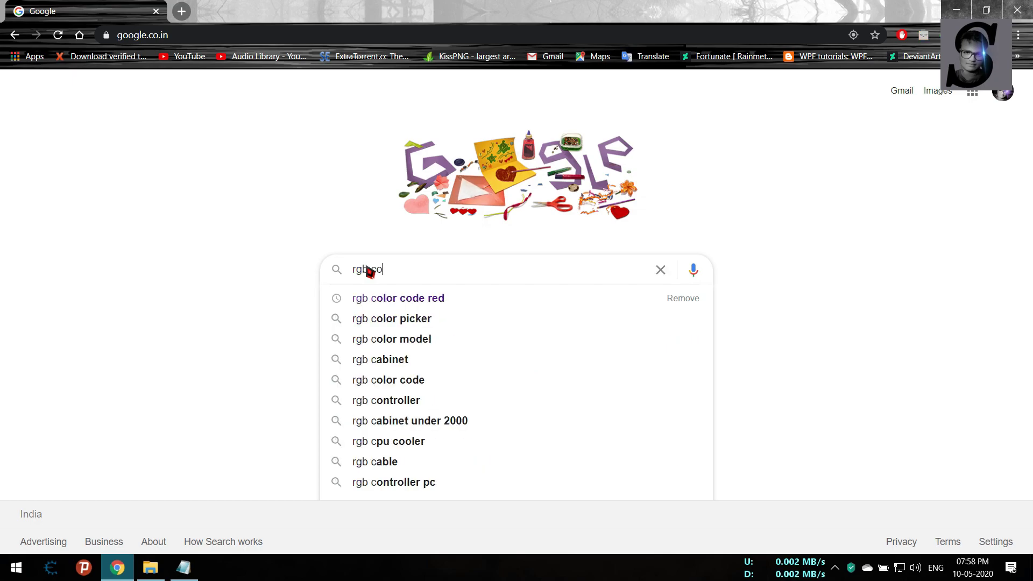
text(lor code)
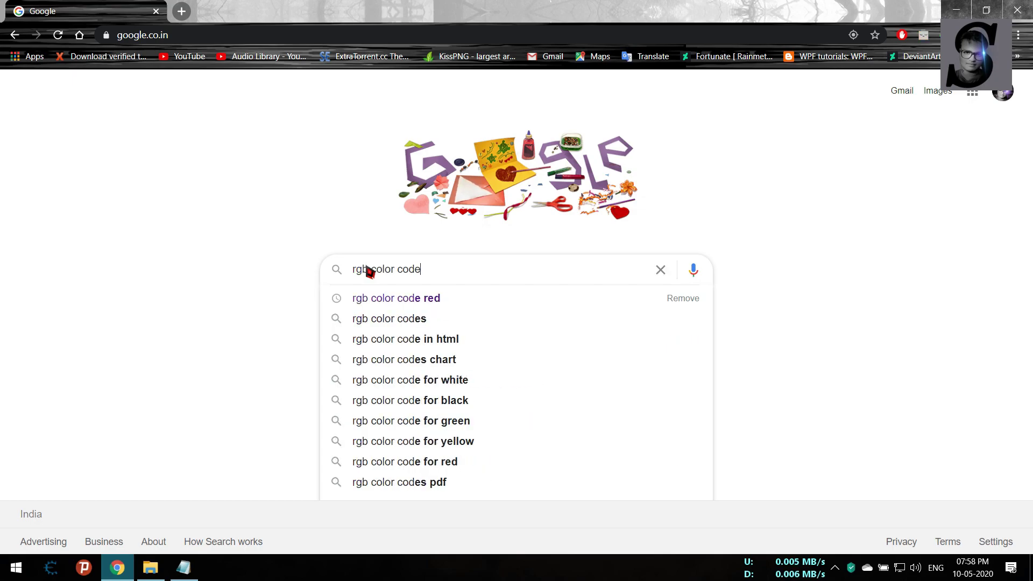
text( red)
key(Return)
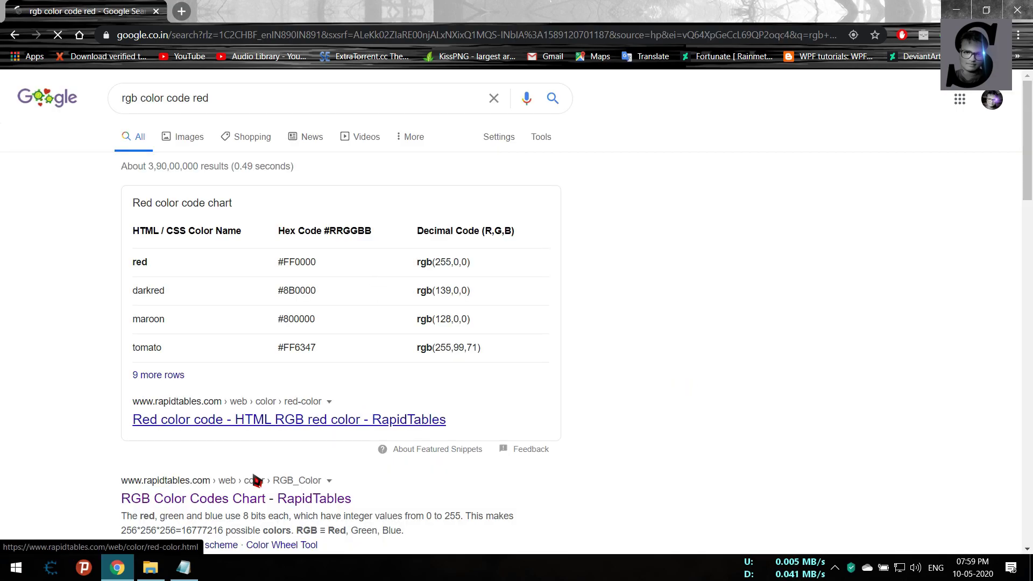
click(249, 500)
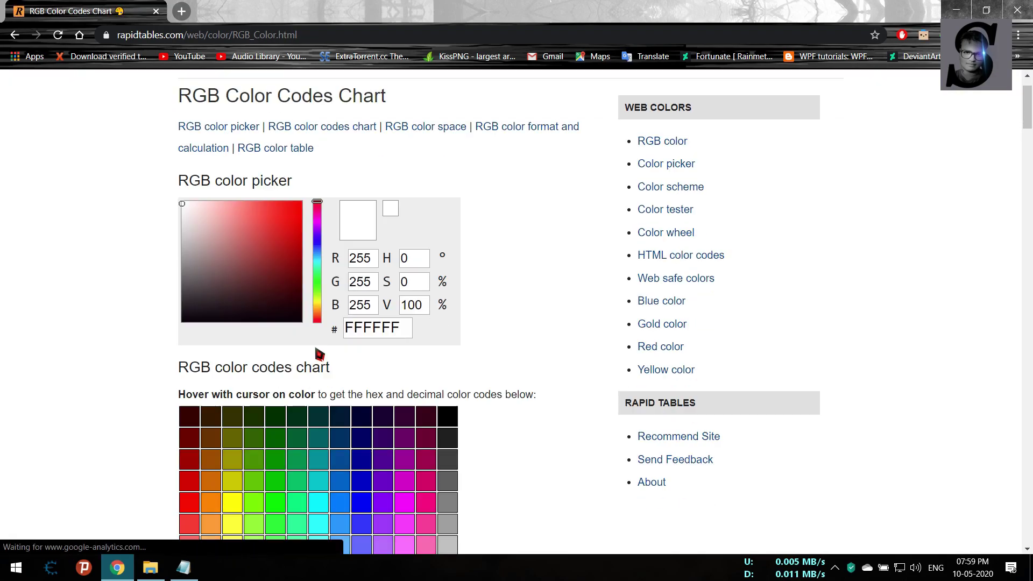
scroll(372, 347, down, 3)
scroll(420, 341, down, 2)
scroll(421, 339, down, 2)
scroll(421, 340, up, 4)
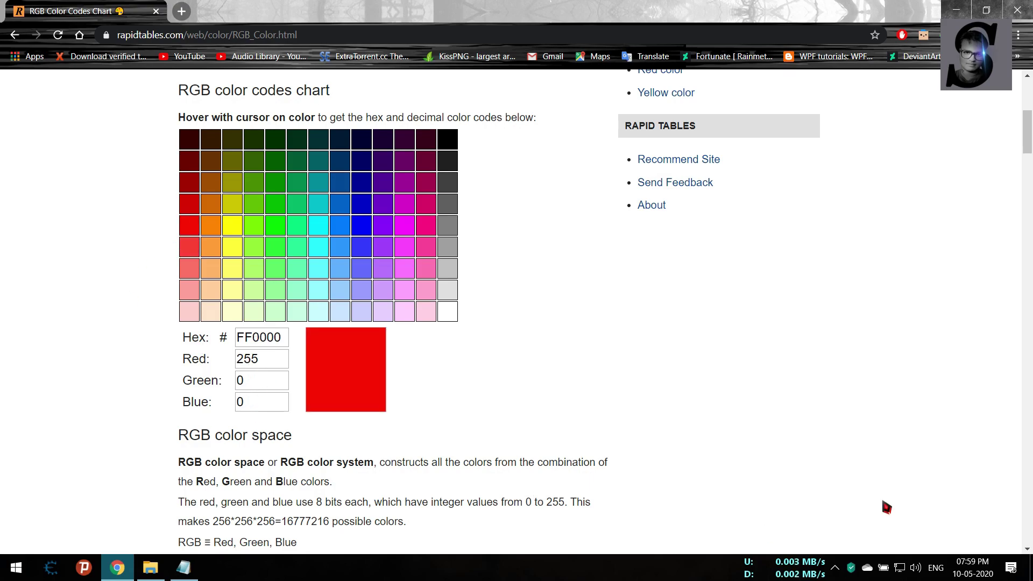
click(957, 9)
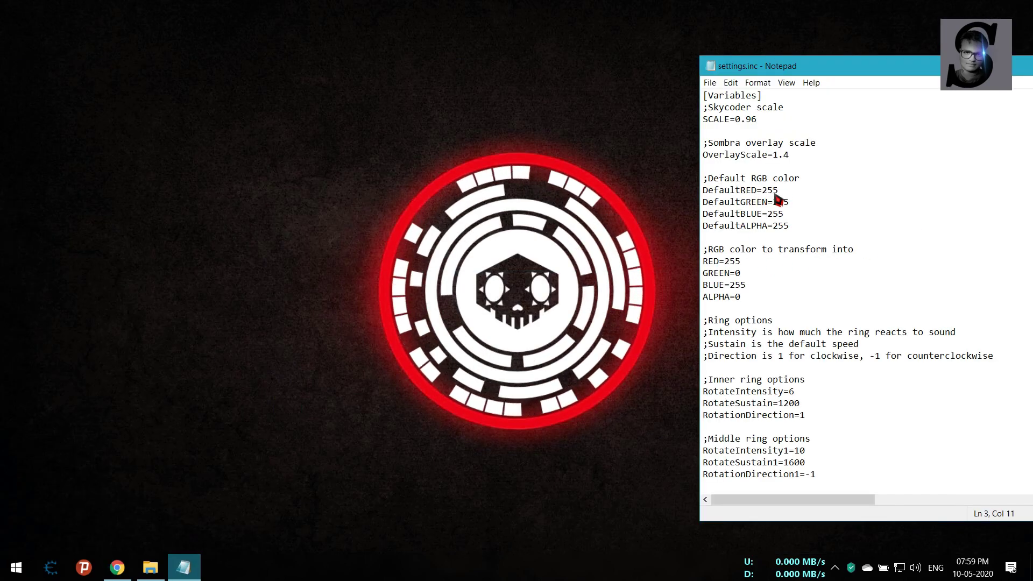
Zero DefaultGREEN and DefaultBLUE in settings.inc, save it and refresh the Skycoder skin to red
key(BackSpace)
key(BackSpace)
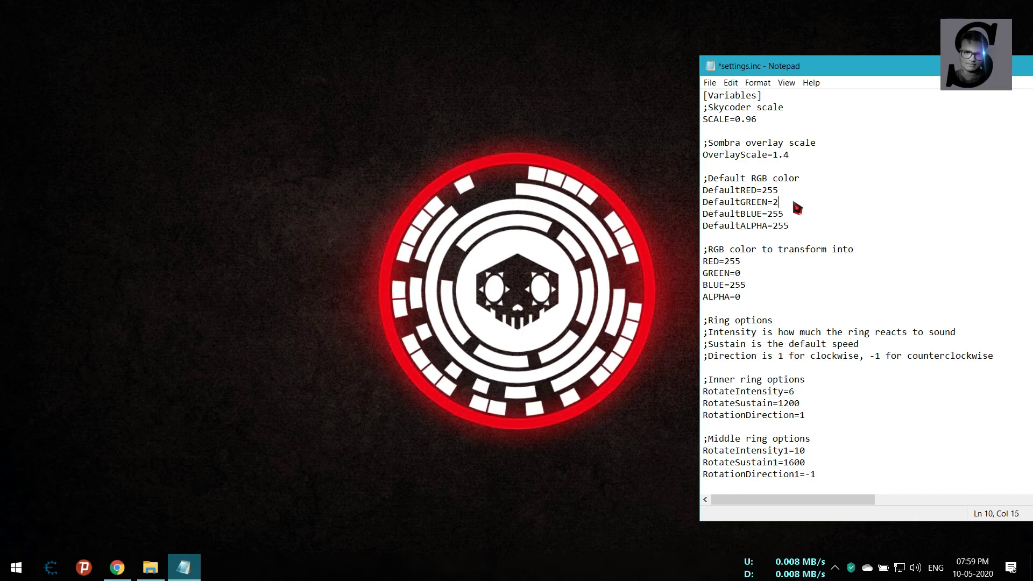
text(0)
click(711, 82)
click(729, 136)
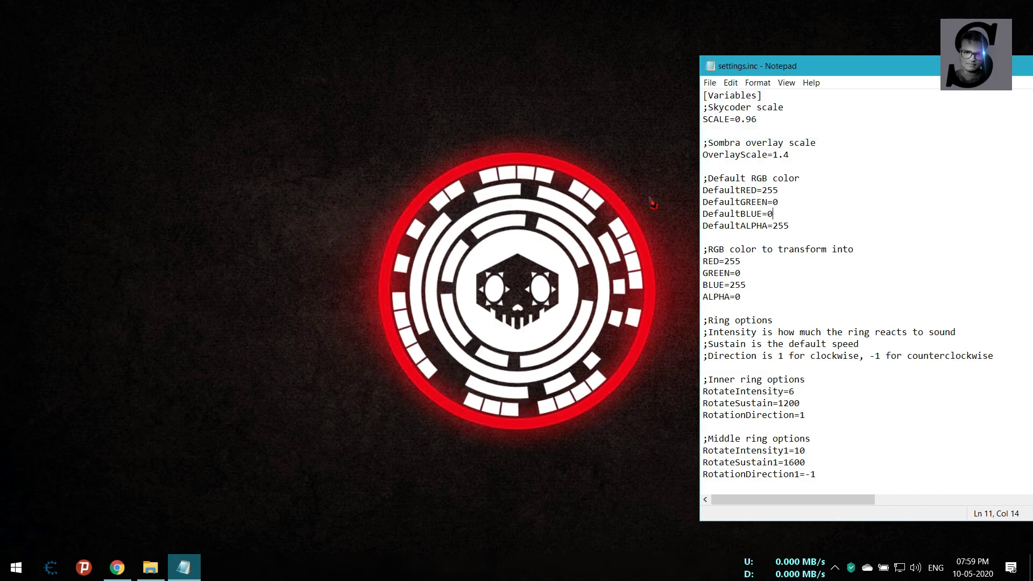
right_click(541, 247)
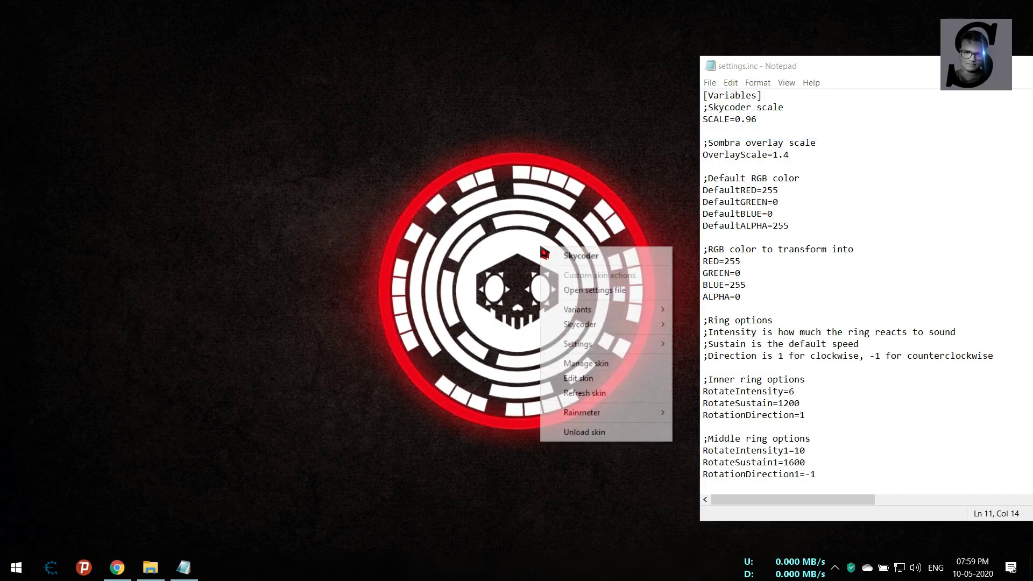
click(595, 396)
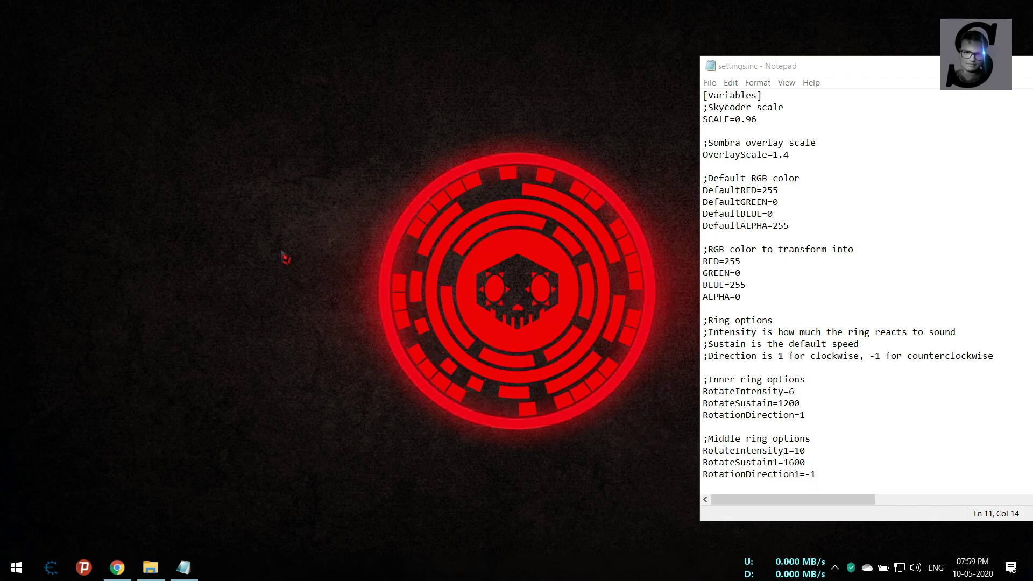
Close Notepad and refresh the desktop so the red rings show
right_click(114, 119)
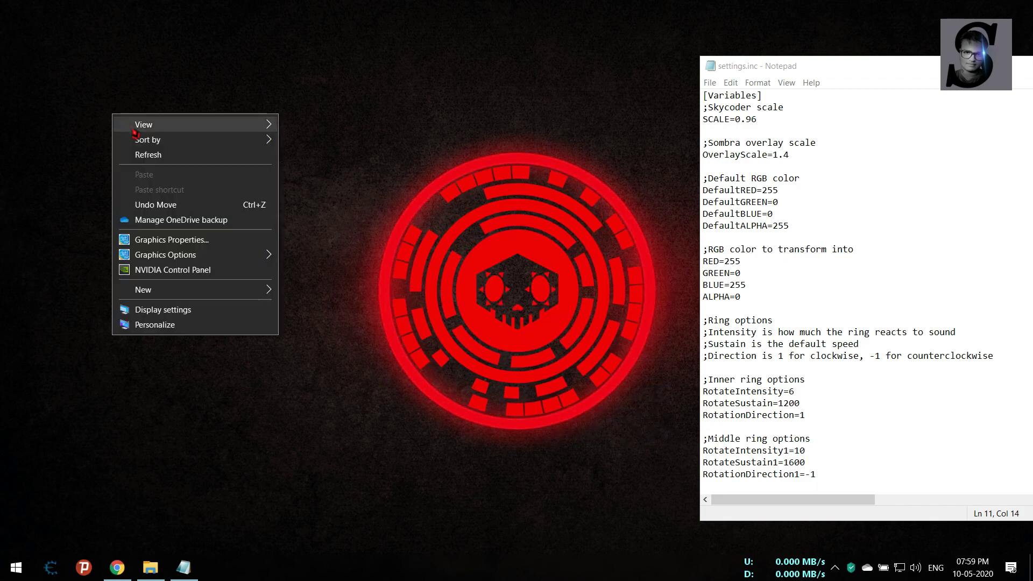
click(158, 154)
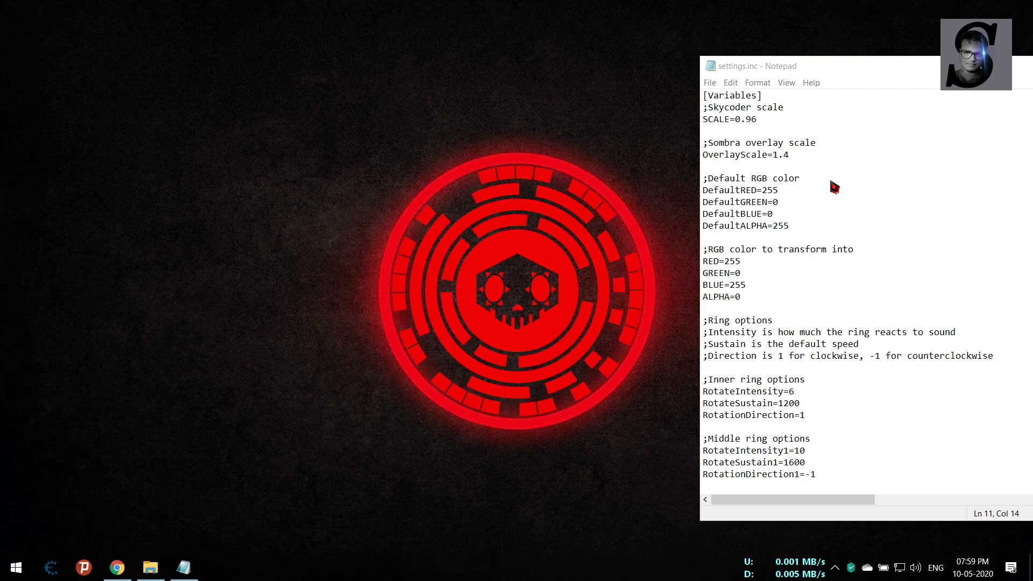
drag(872, 69, 604, 69)
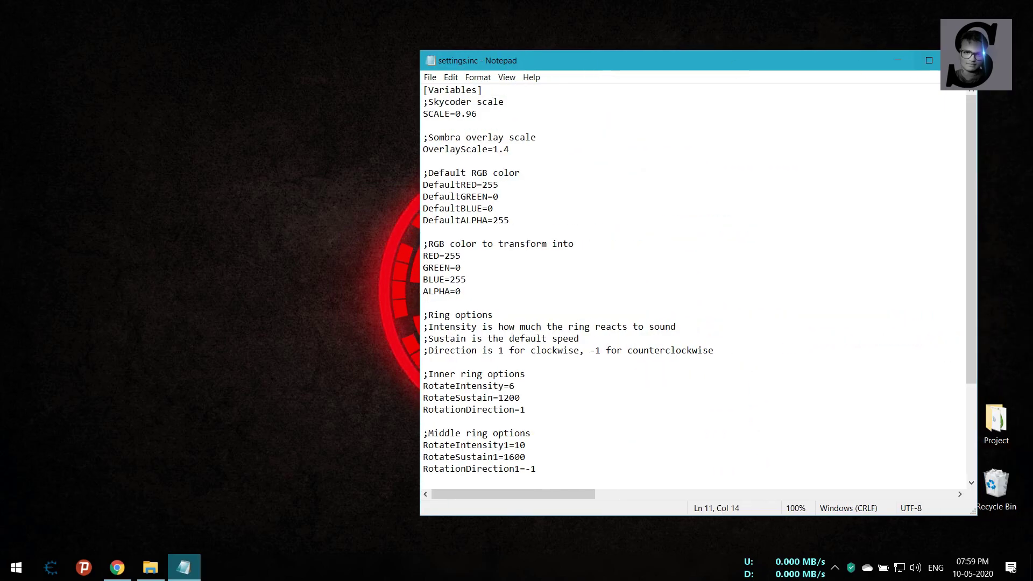
key(alt+F4)
right_click(696, 95)
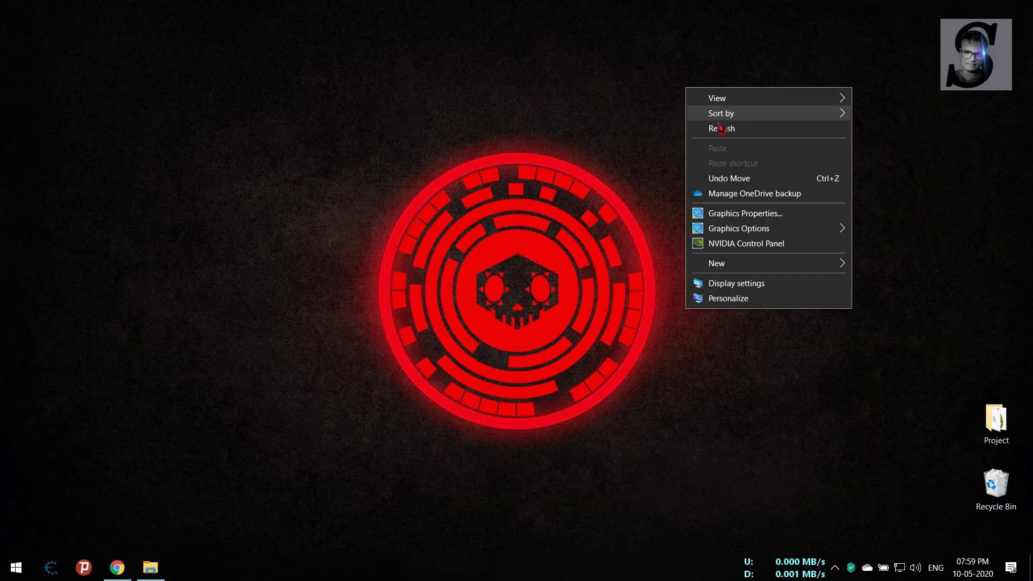
click(722, 130)
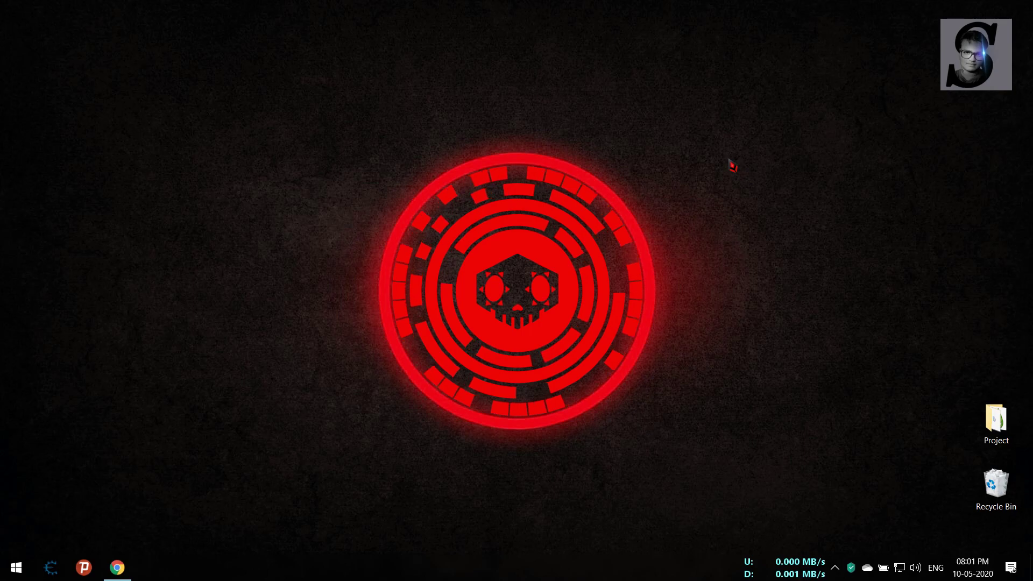
right_click(732, 165)
click(751, 198)
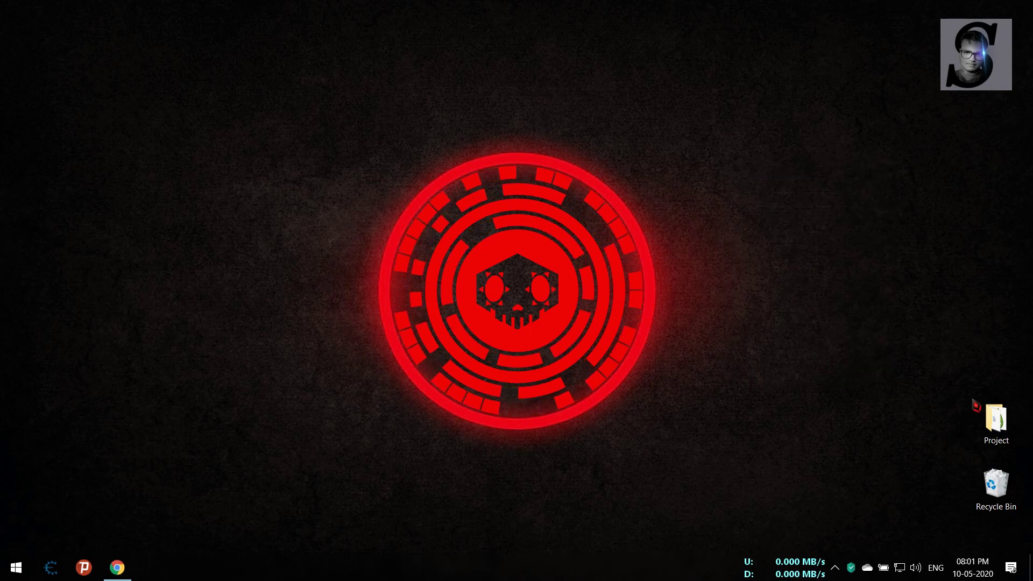
Install the Weblite .rmskin from the Project folder and bring up its shortcut panel
click(986, 430)
double_click(986, 431)
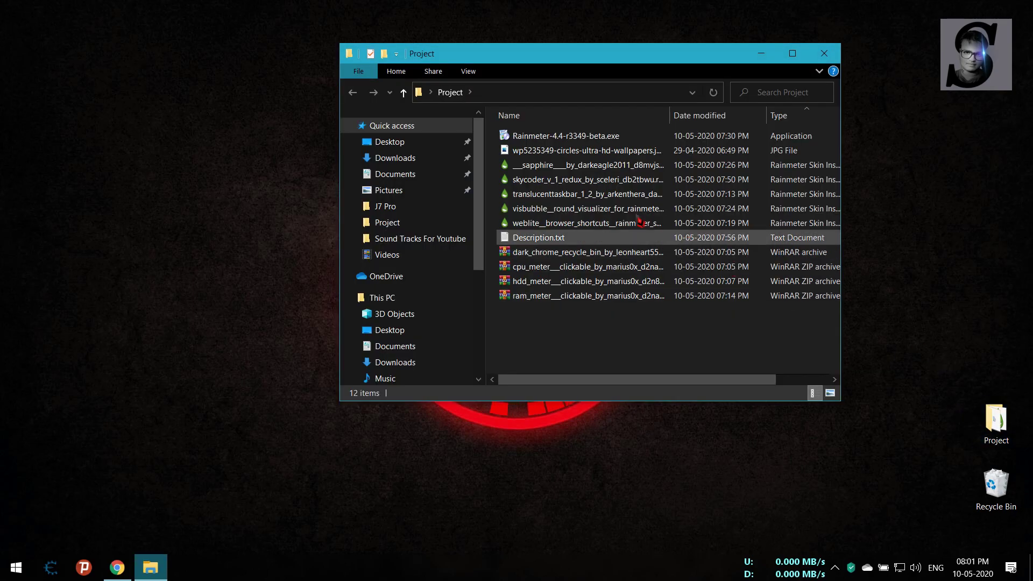
double_click(544, 225)
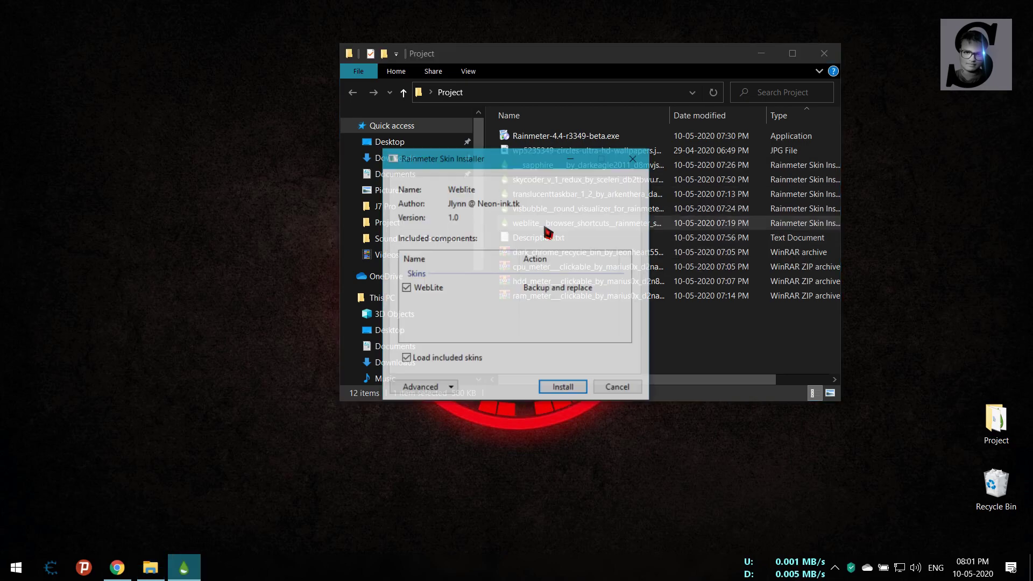
click(578, 394)
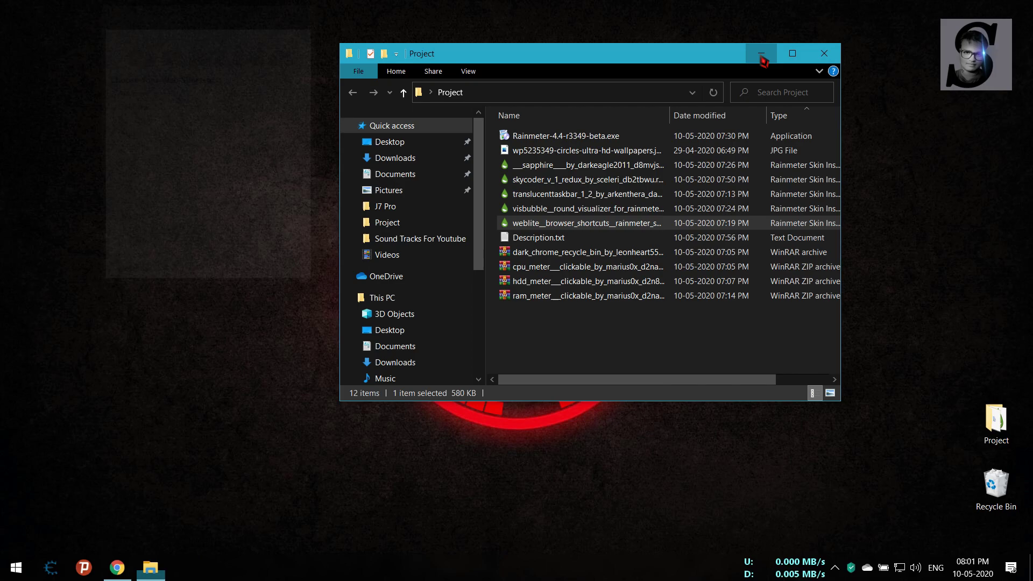
click(761, 53)
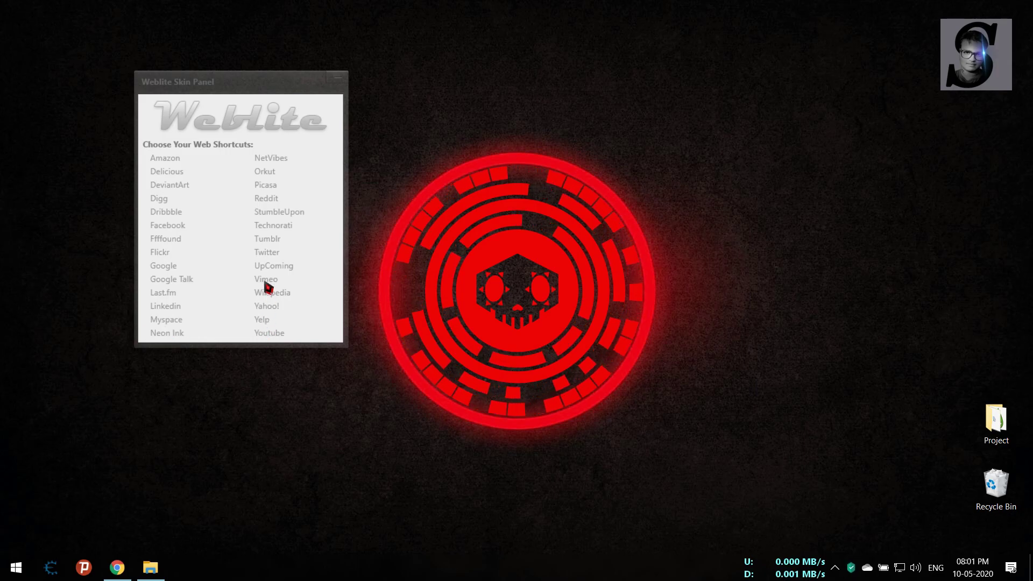
drag(250, 91, 259, 59)
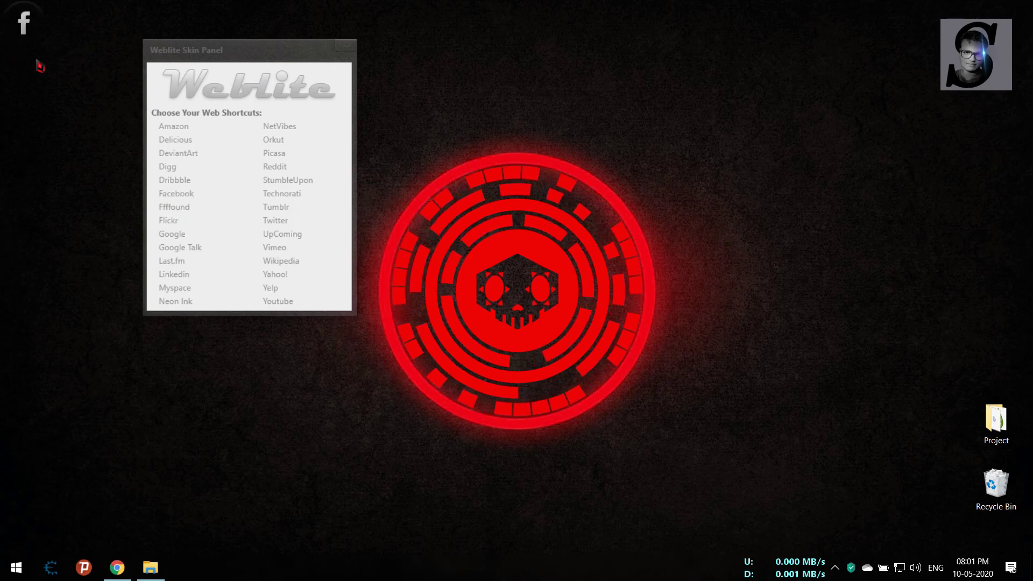
Place Facebook, play and Google shortcut icons in a row beneath the red logo
drag(27, 34, 401, 495)
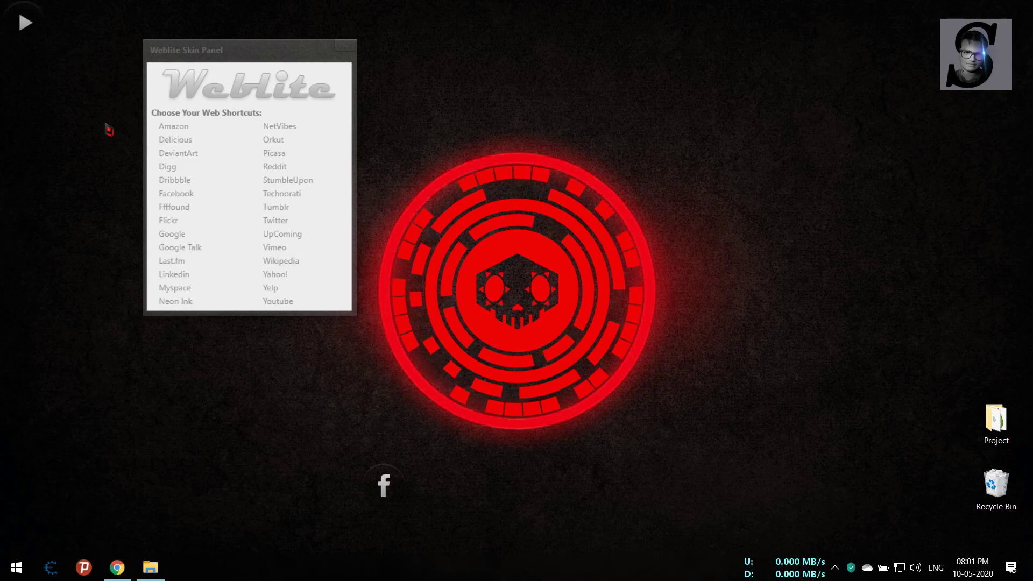
drag(26, 23, 514, 483)
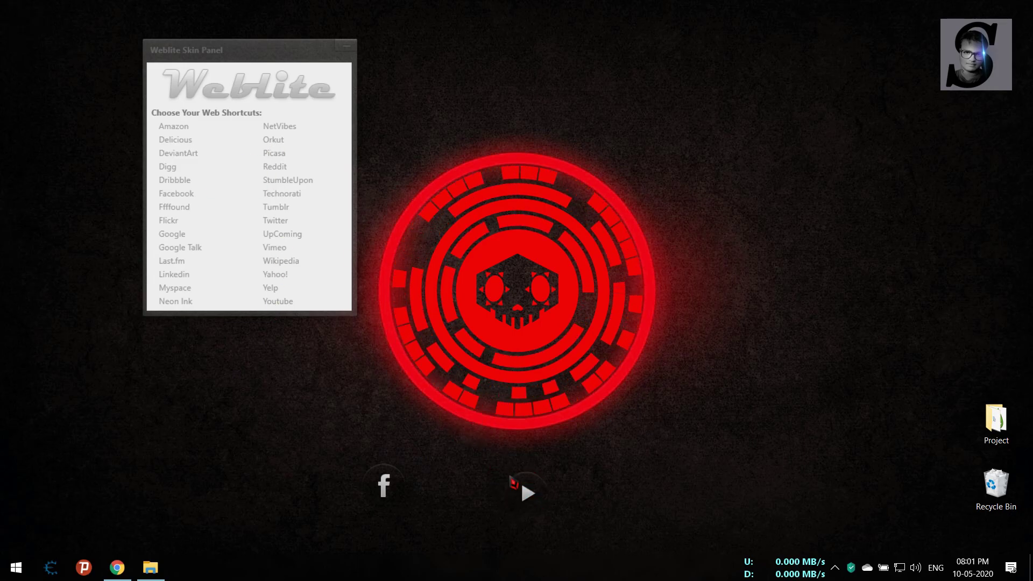
click(171, 234)
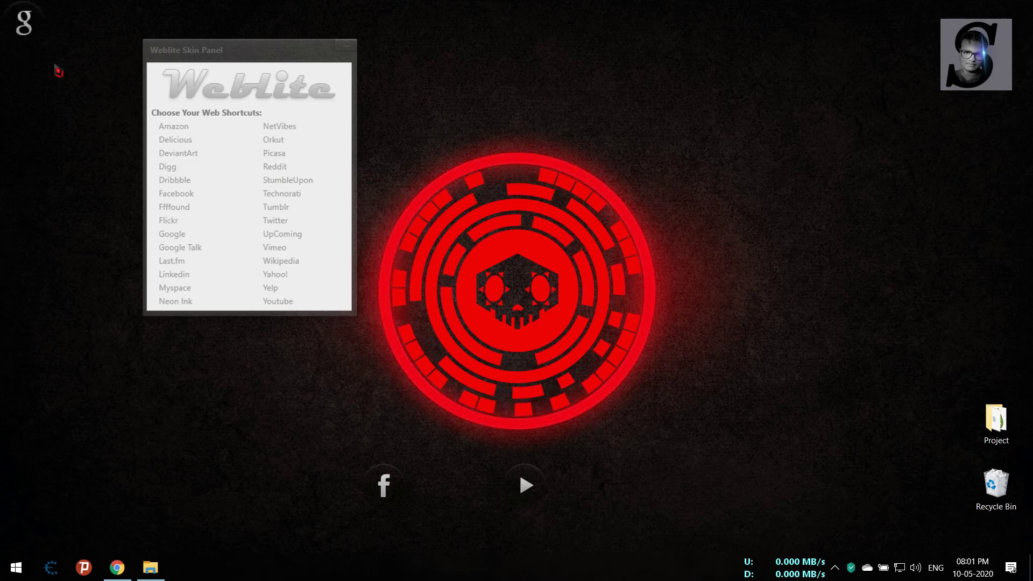
mouse_move(25, 23)
mouse_down()
mouse_move(641, 498)
mouse_move(678, 499)
mouse_up()
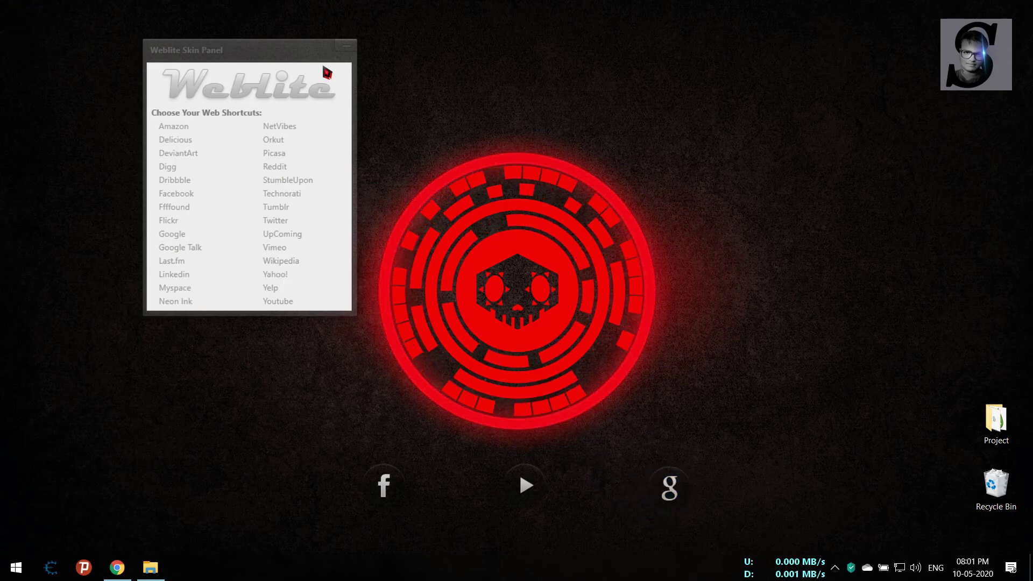
click(348, 52)
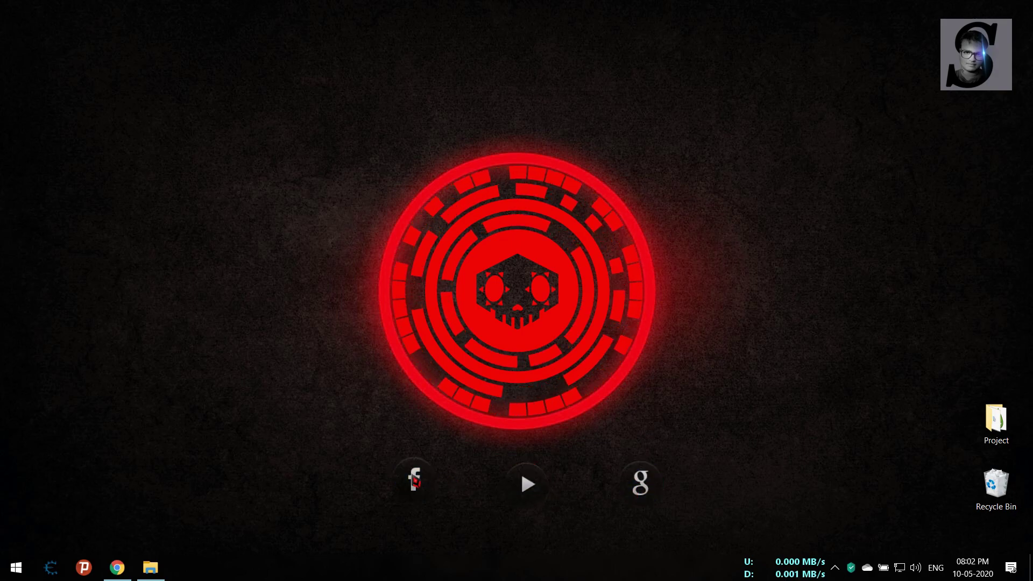
Turn off Draggable for the Facebook, YouTube and Google shortcuts and refresh the desktop
right_click(412, 475)
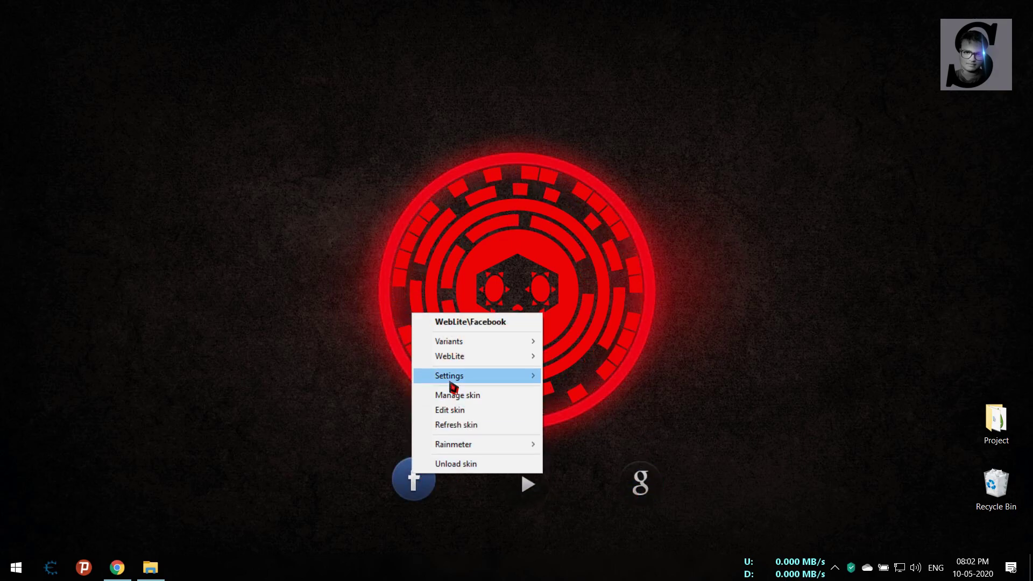
mouse_move(476, 376)
click(568, 427)
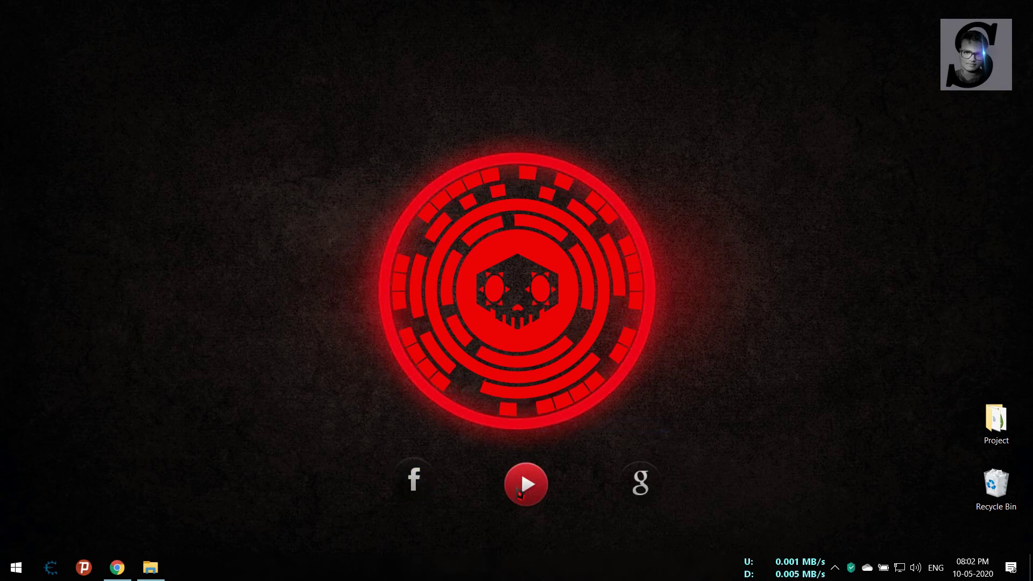
right_click(521, 470)
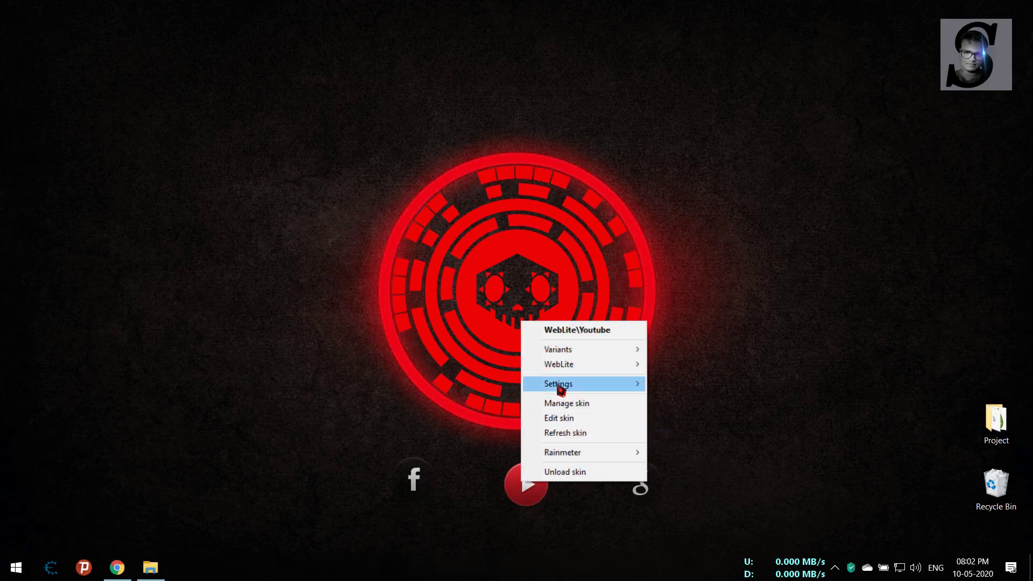
mouse_move(559, 384)
click(656, 429)
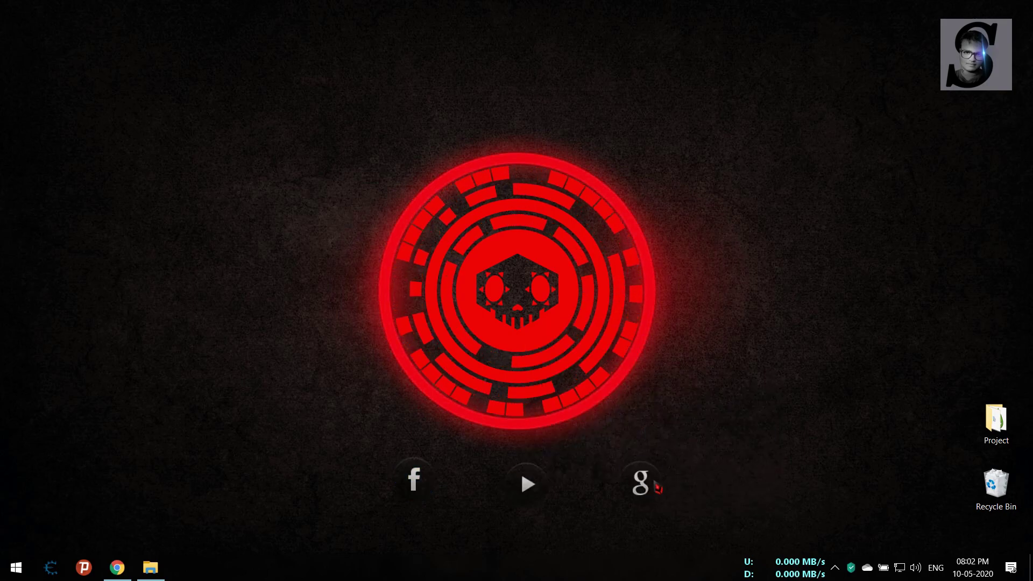
right_click(659, 487)
mouse_move(691, 384)
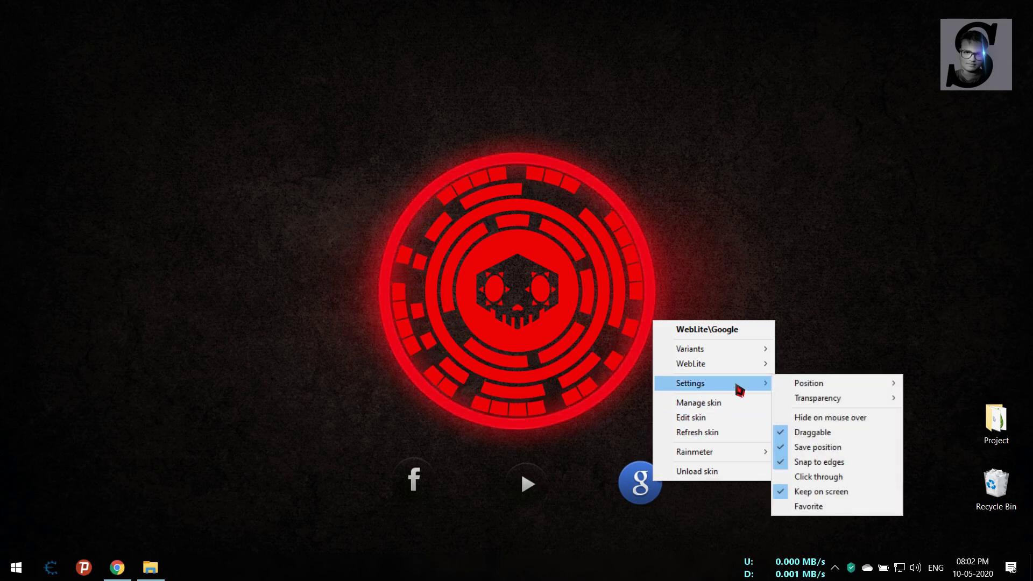
click(813, 433)
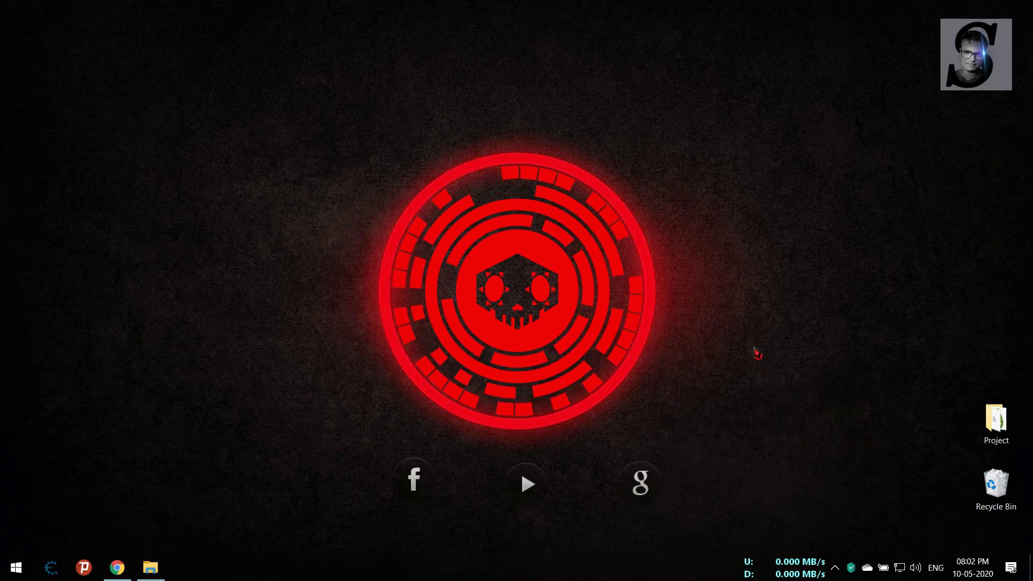
right_click(730, 306)
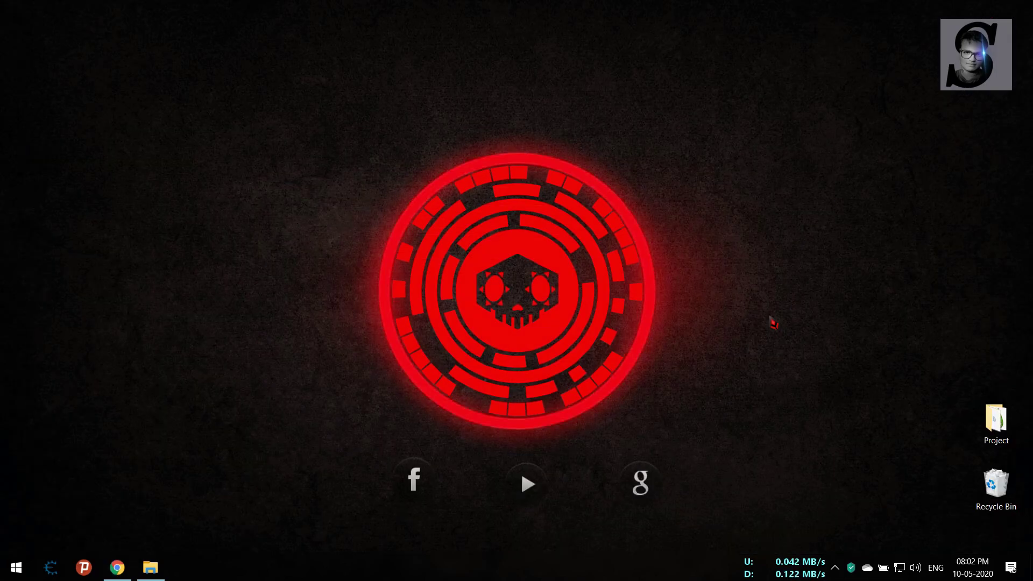
click(655, 481)
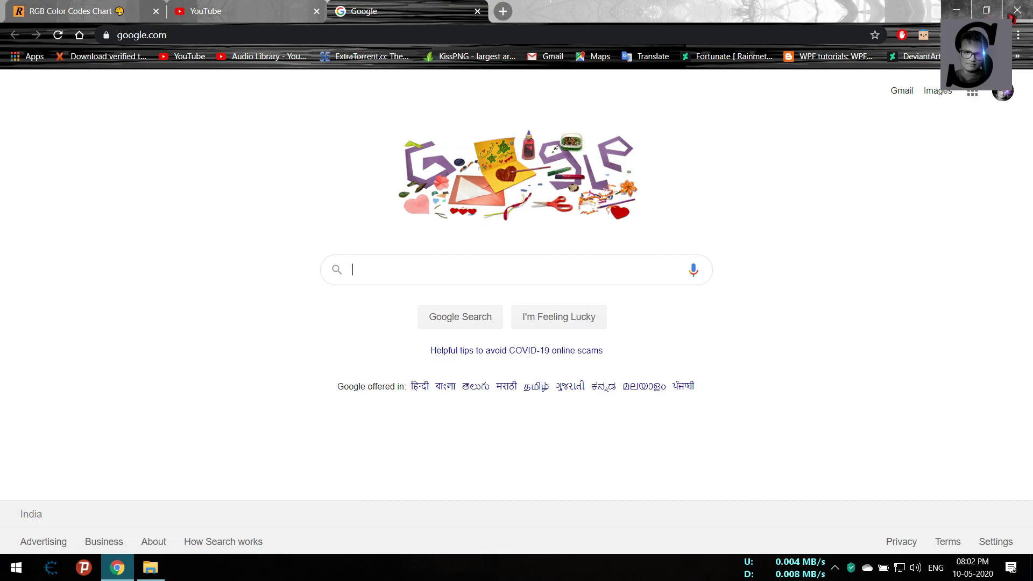
key(super+d)
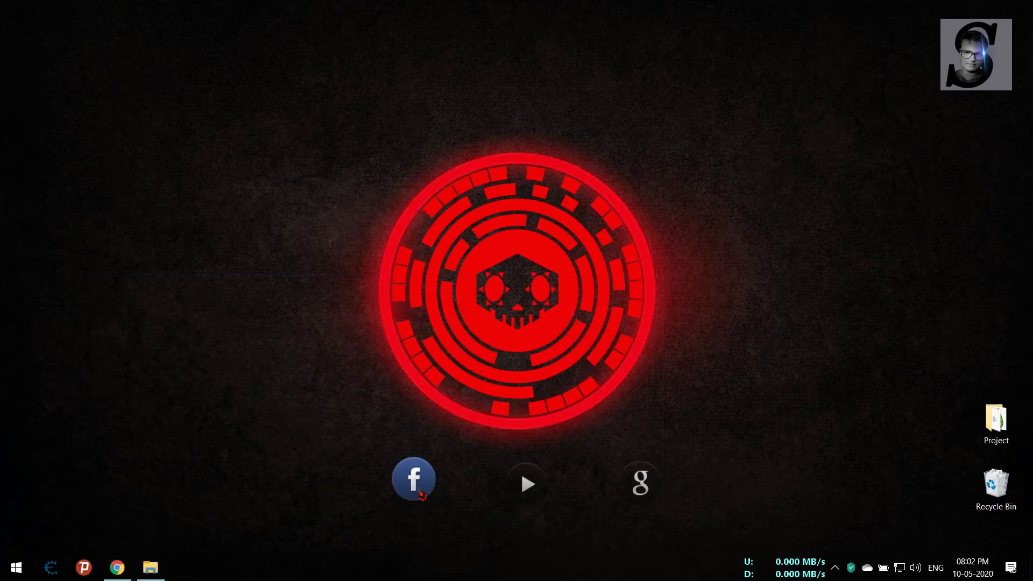
click(413, 479)
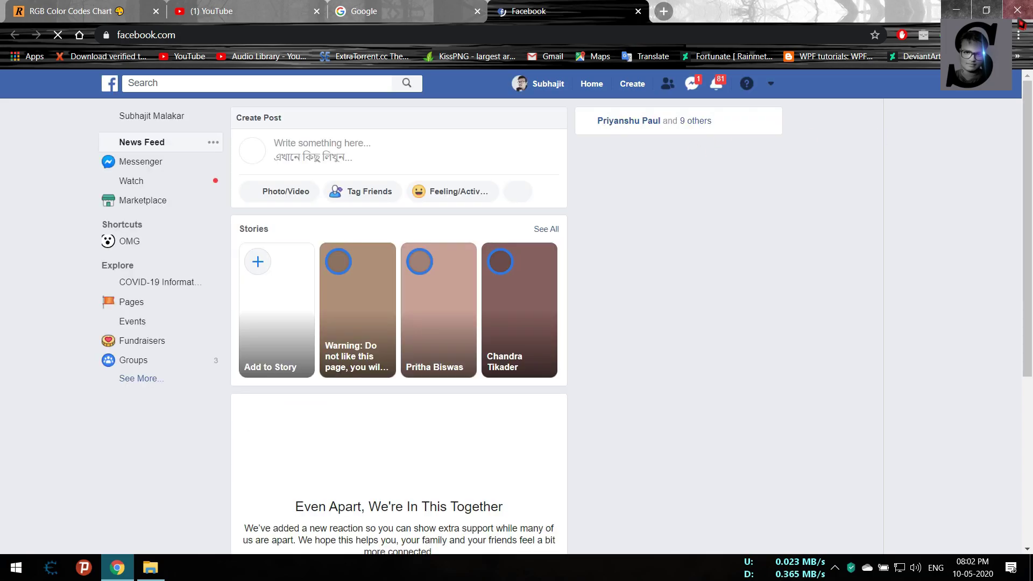
click(1017, 11)
right_click(792, 181)
click(817, 221)
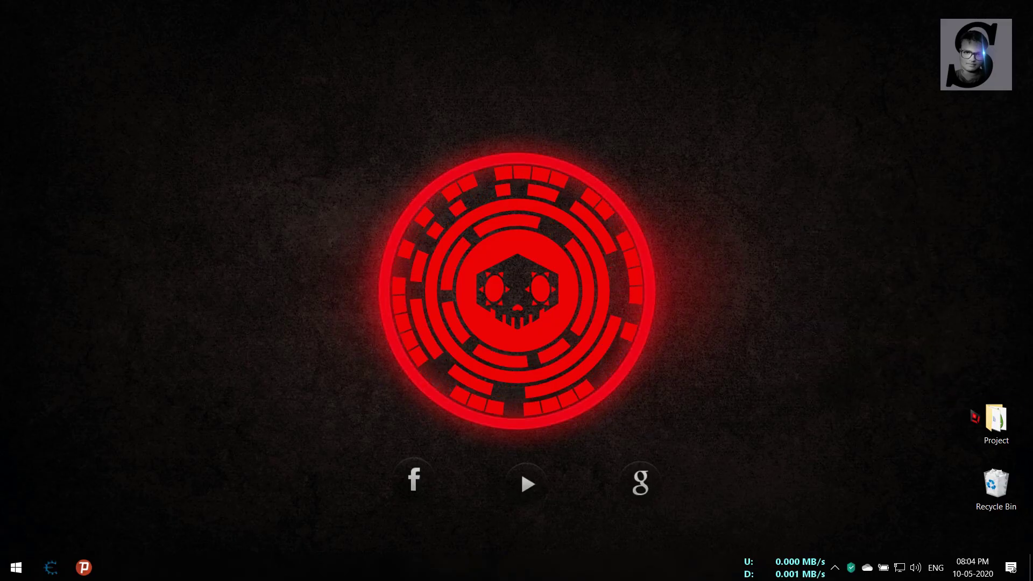
Extract the cpu_meter ZIP in the Project folder into its own folder
double_click(991, 421)
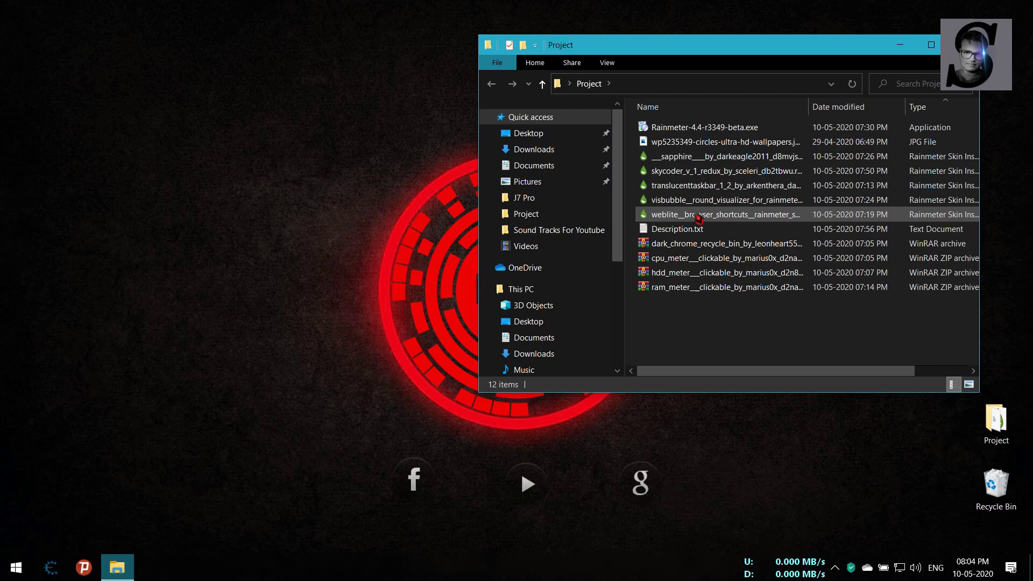
click(671, 262)
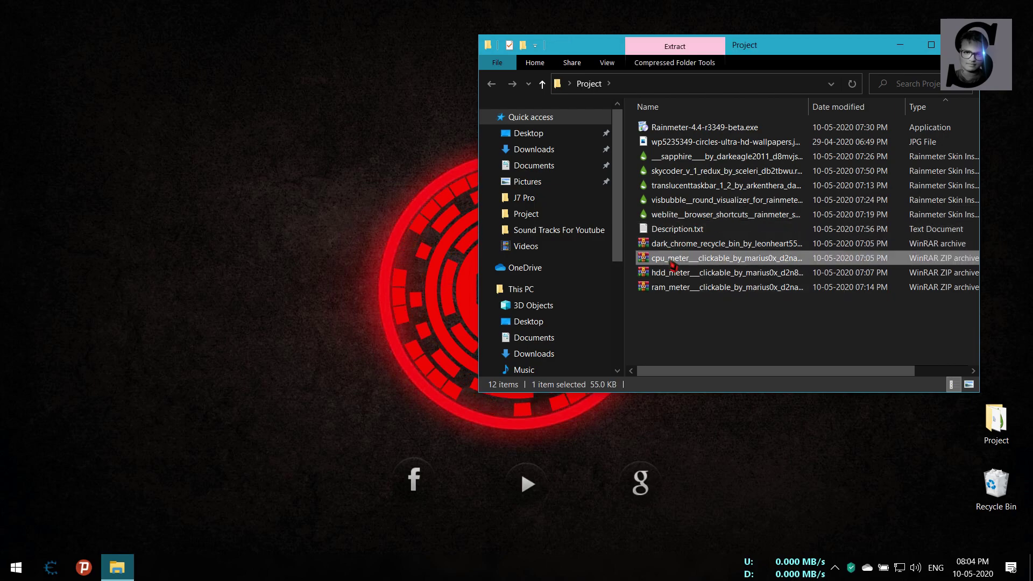
right_click(671, 264)
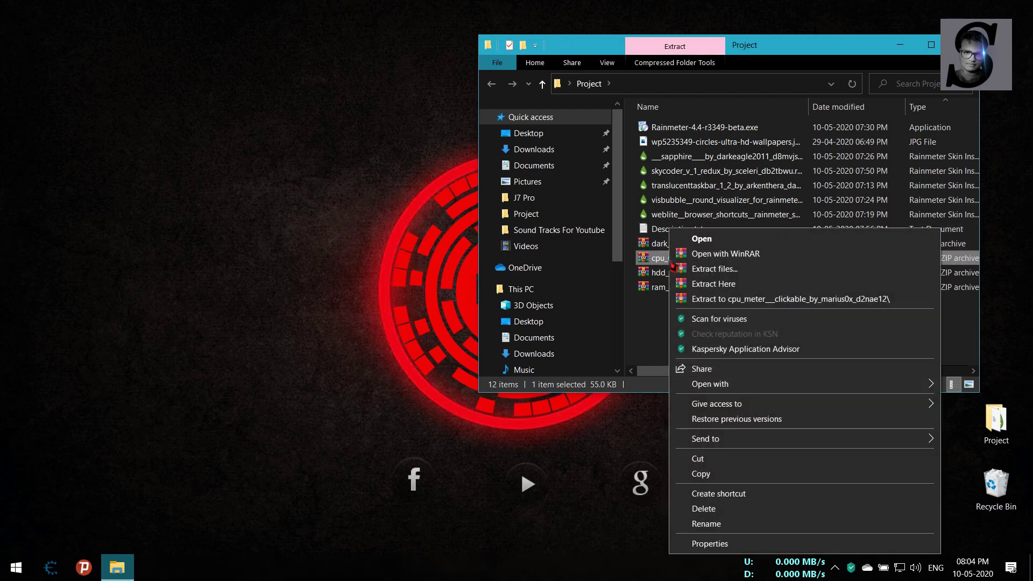
click(726, 300)
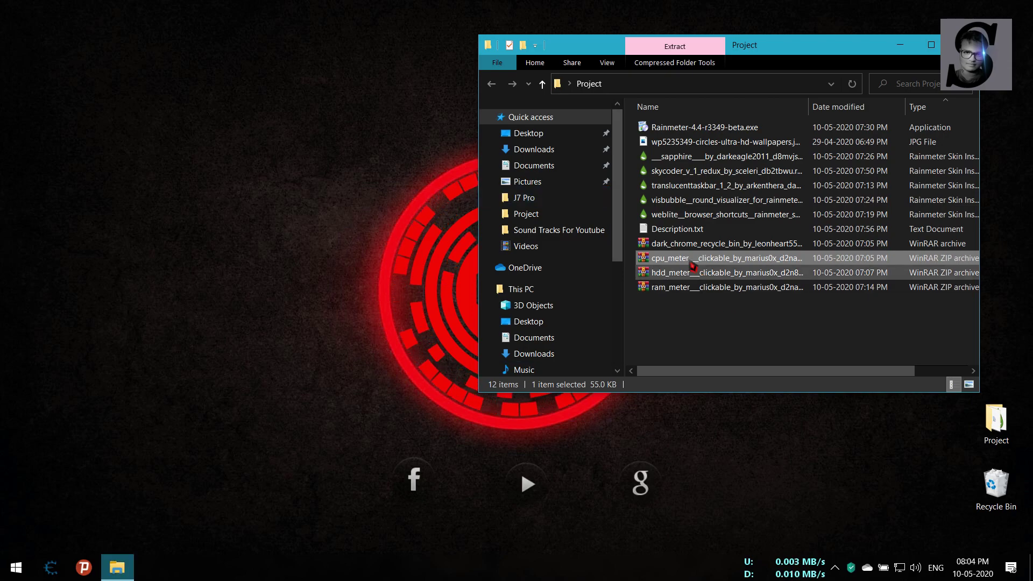
right_click(688, 338)
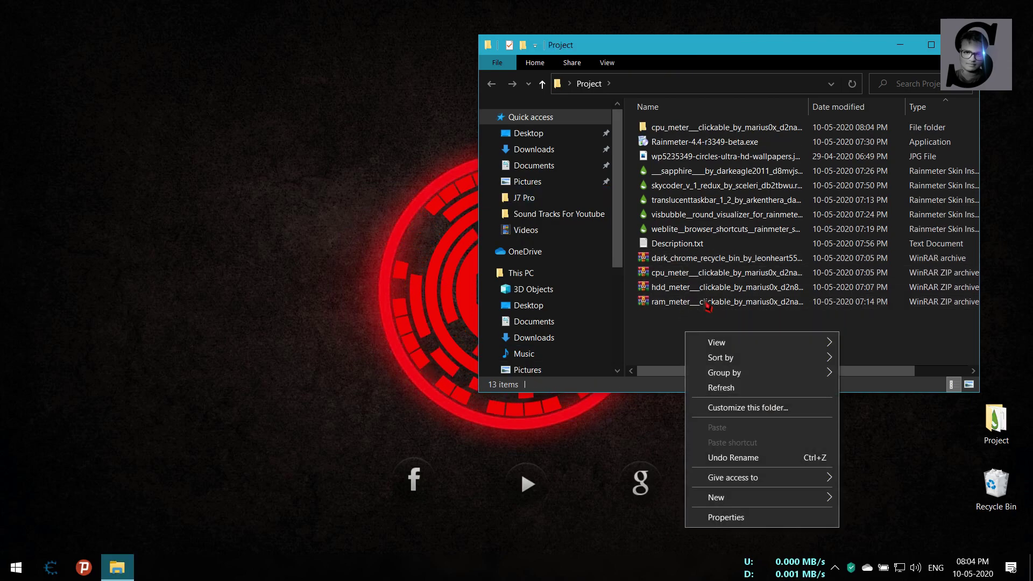
click(709, 386)
Look inside the extracted folder and copy CPUMeter-Small-Clickable
click(694, 133)
double_click(694, 132)
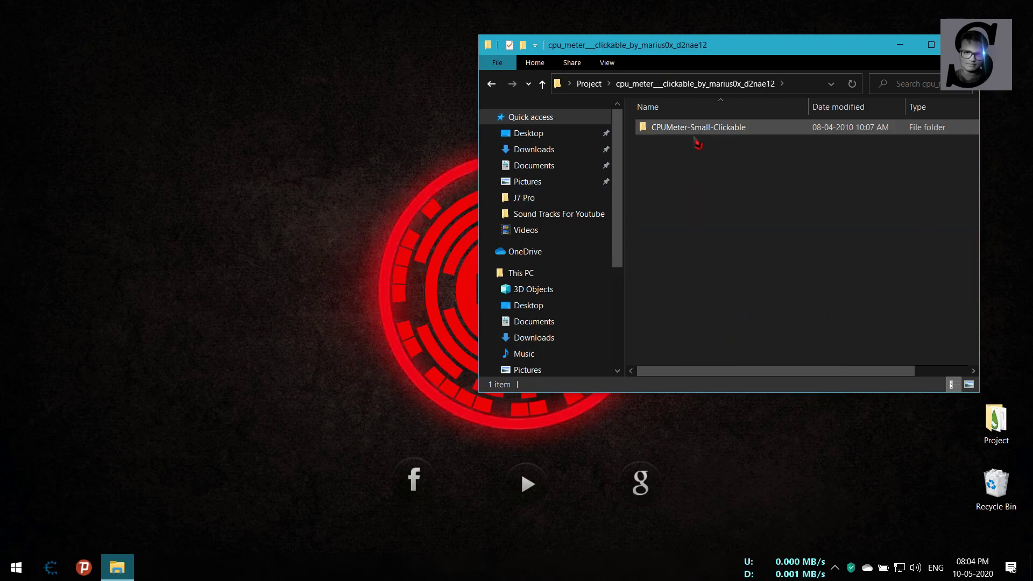
double_click(695, 130)
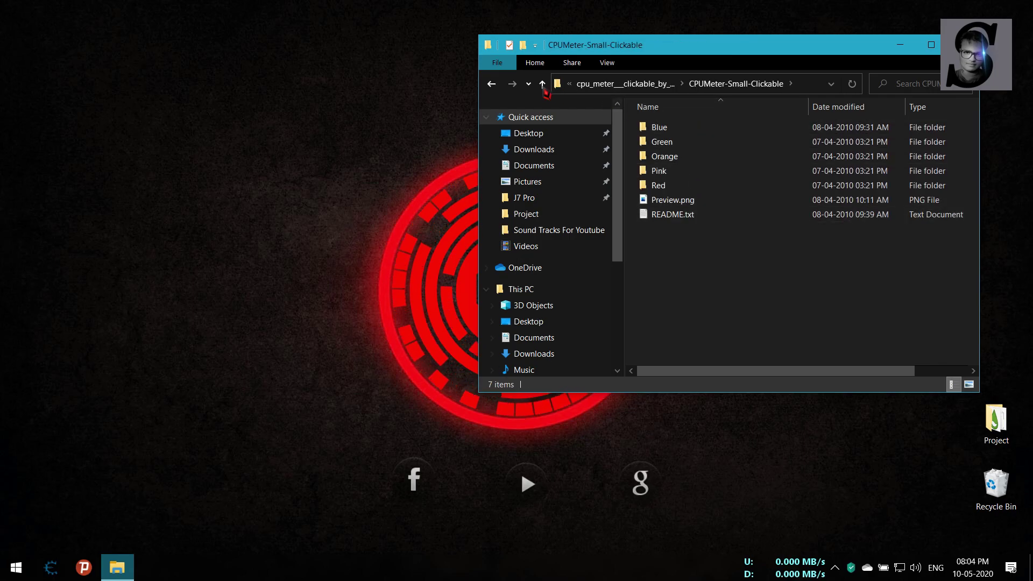
click(543, 85)
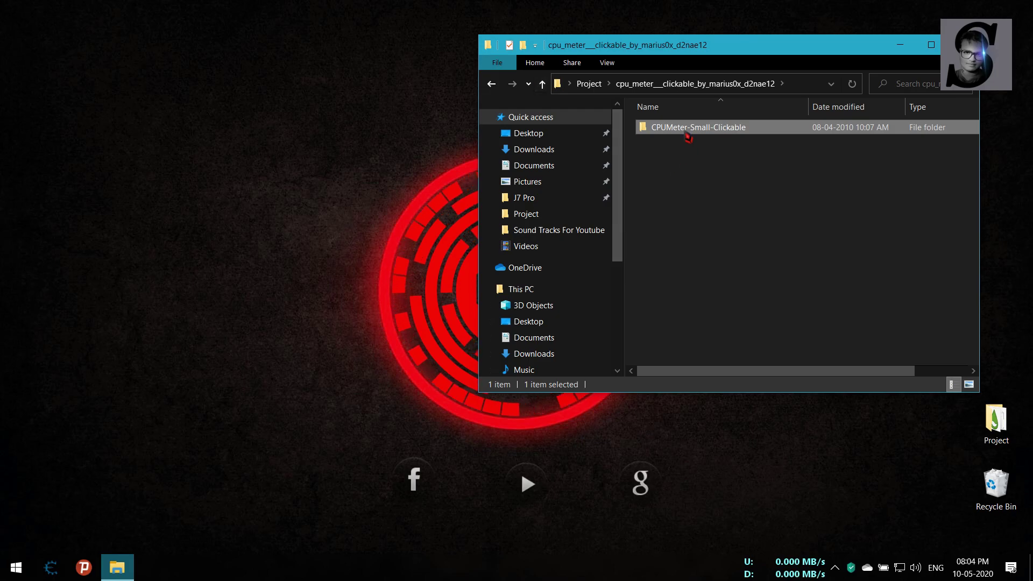
right_click(688, 137)
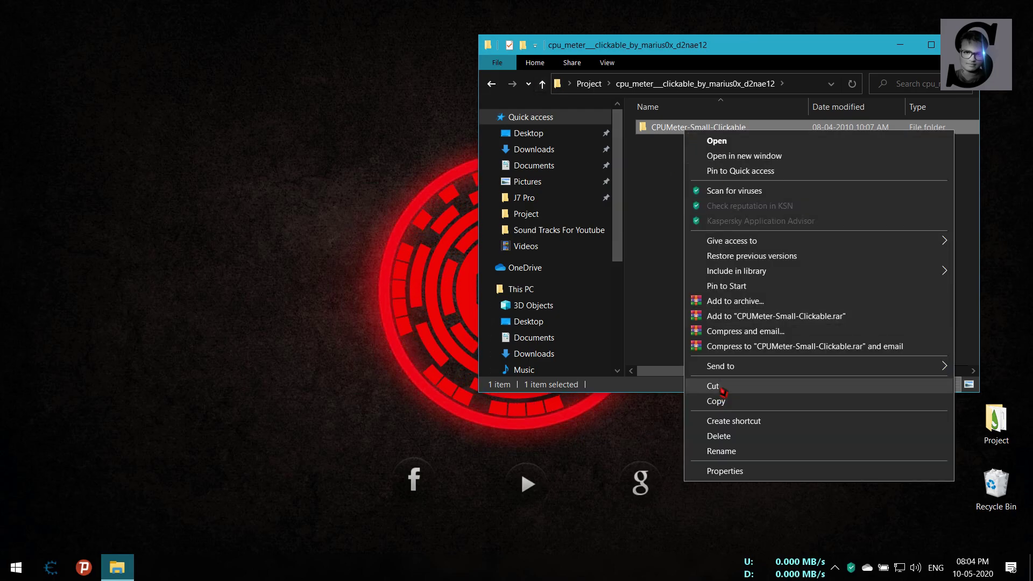
click(718, 400)
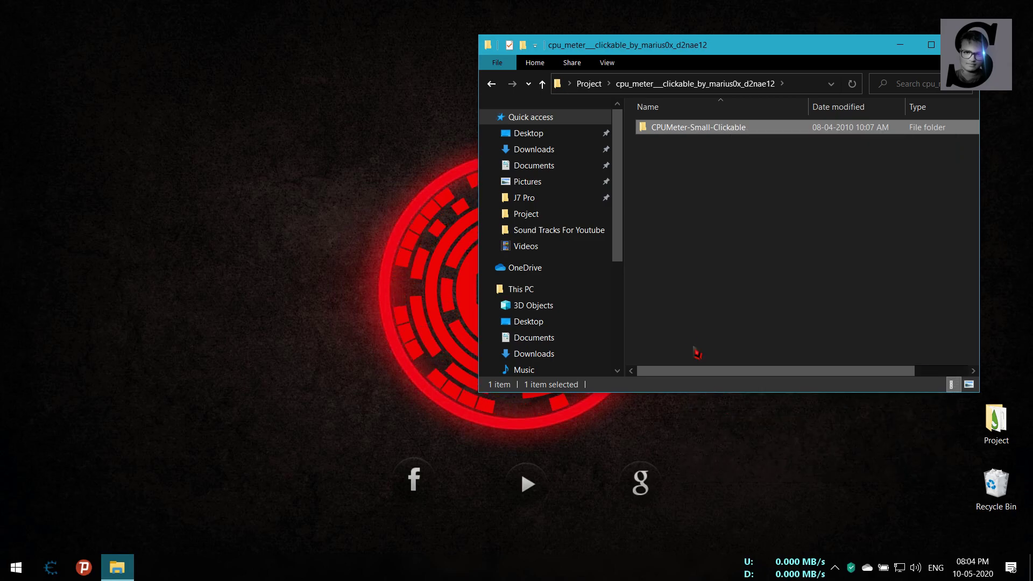
Paste CPUMeter-Small-Clickable into Documents\Rainmeter\Skins
click(539, 167)
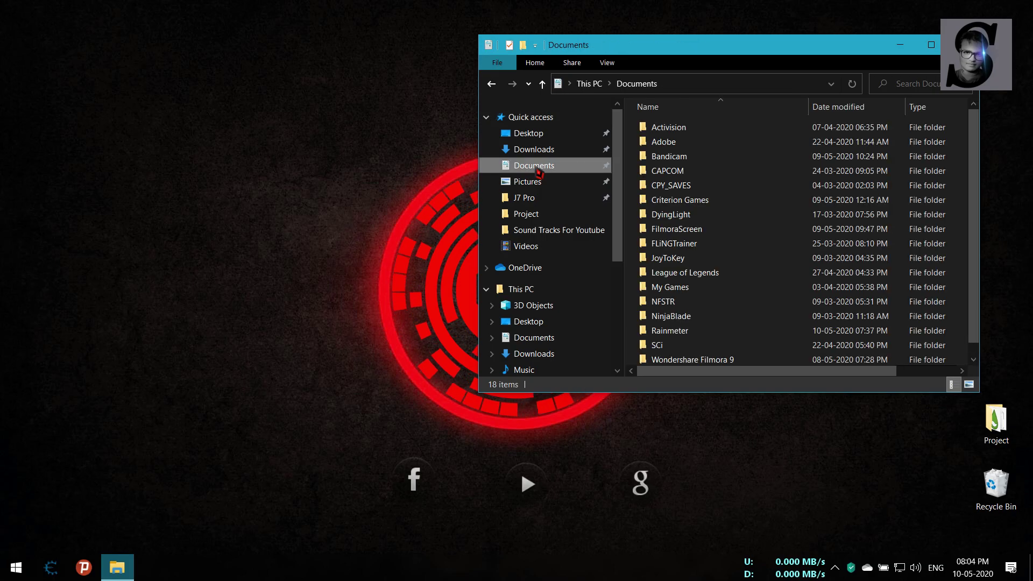
double_click(671, 331)
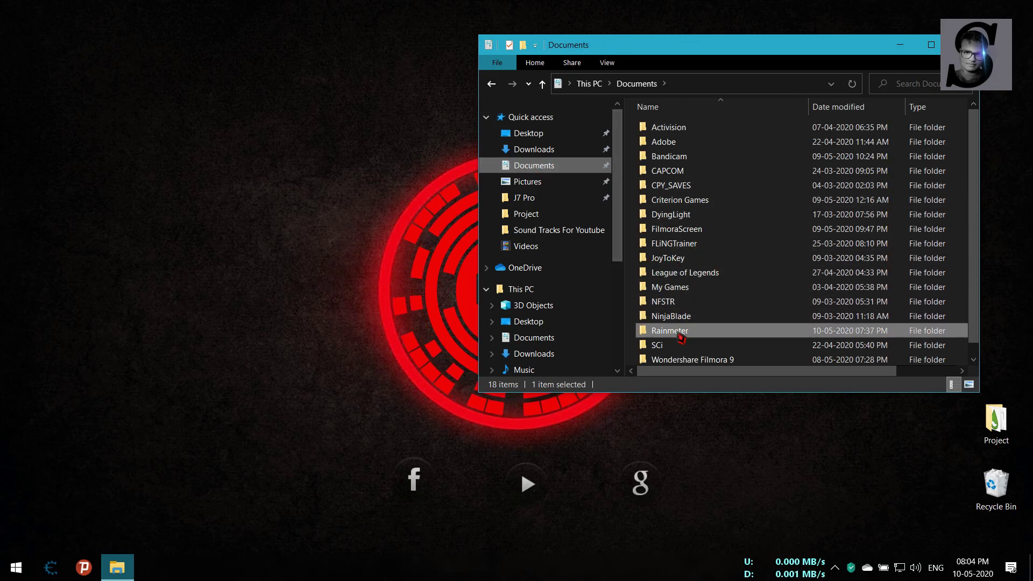
double_click(660, 129)
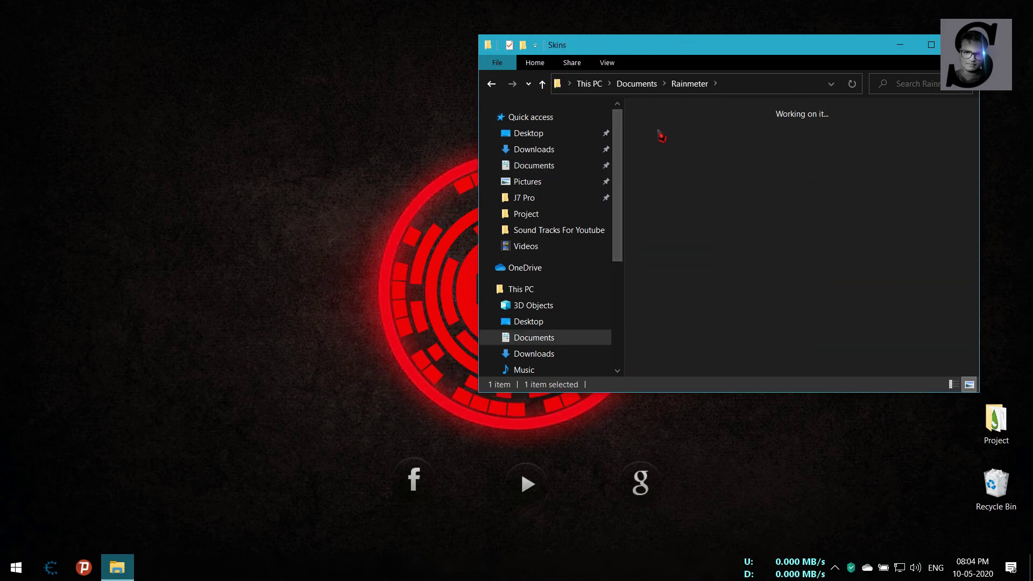
right_click(750, 295)
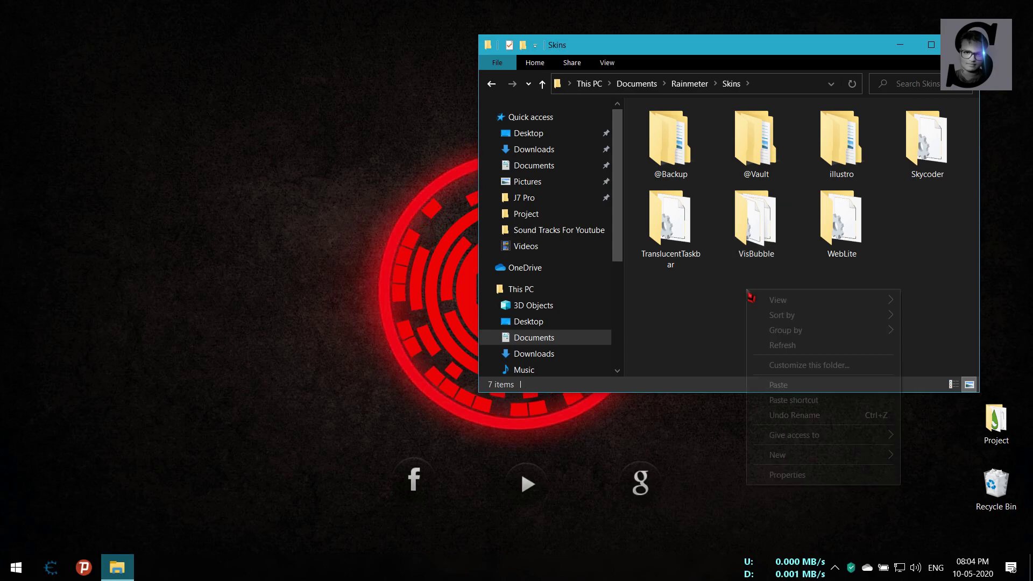
click(803, 388)
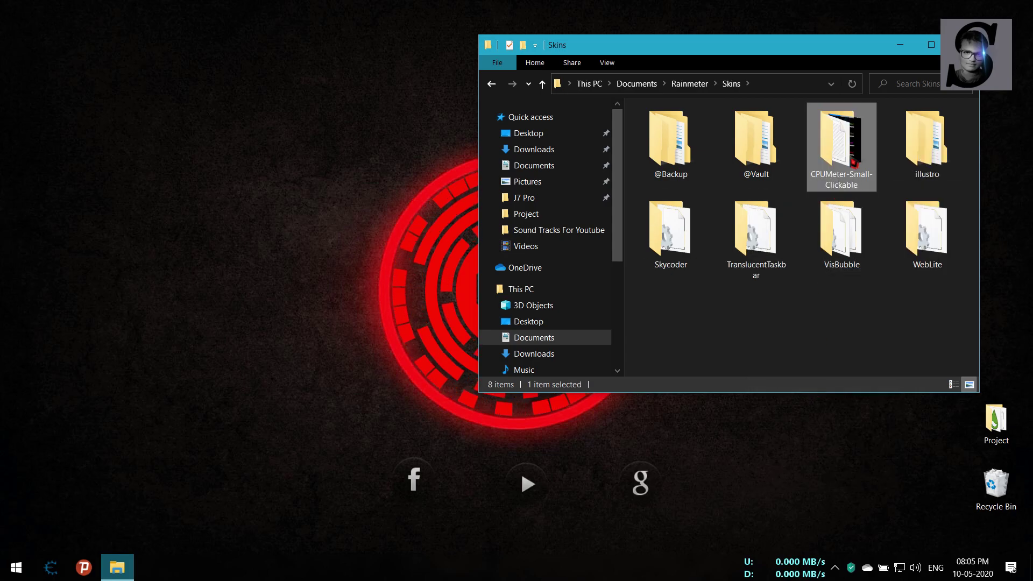
Refresh all in Manage Rainmeter and load CPUMeter-Small-Clickable > Red > CPURed.ini
click(961, 45)
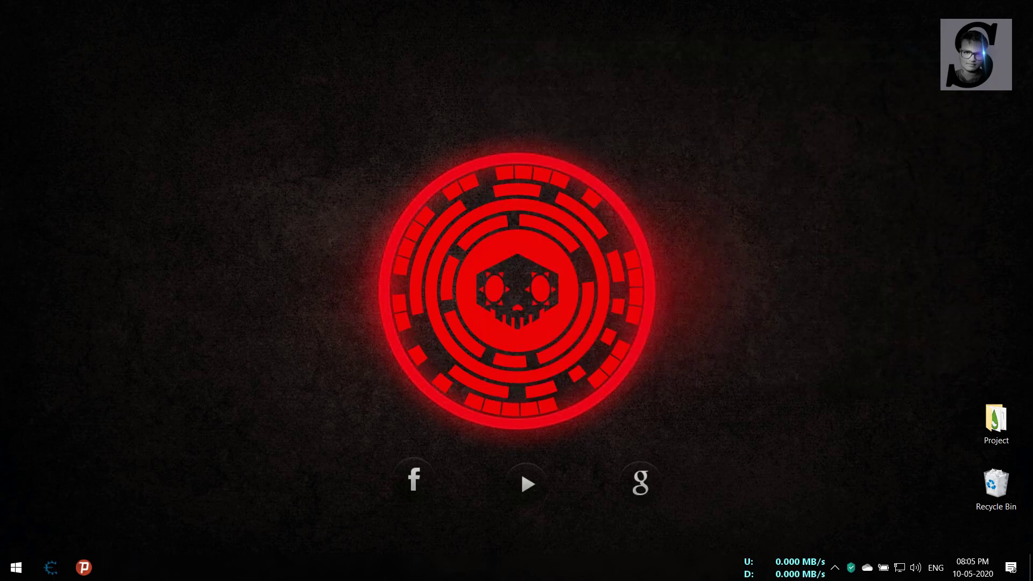
click(835, 567)
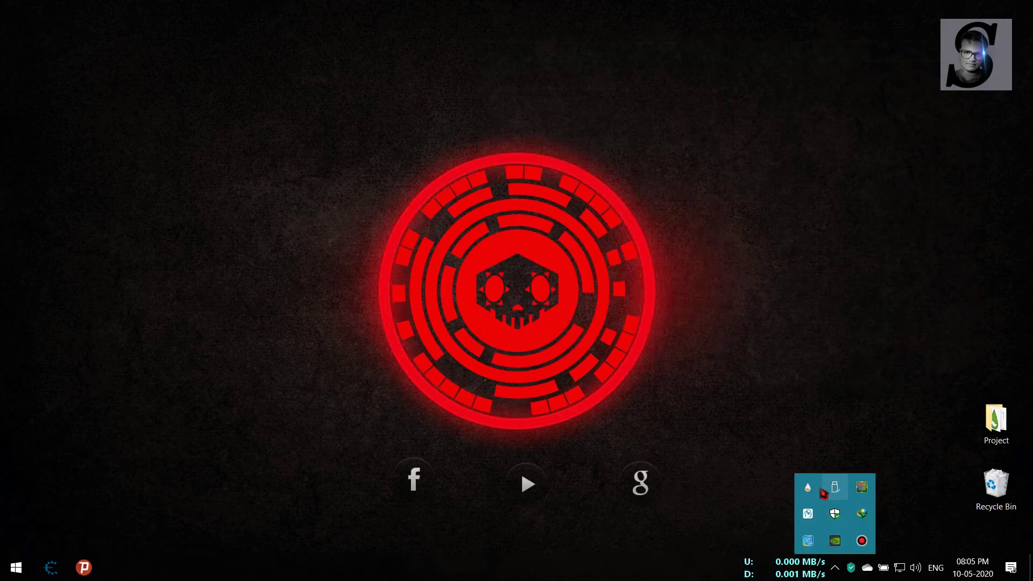
click(809, 487)
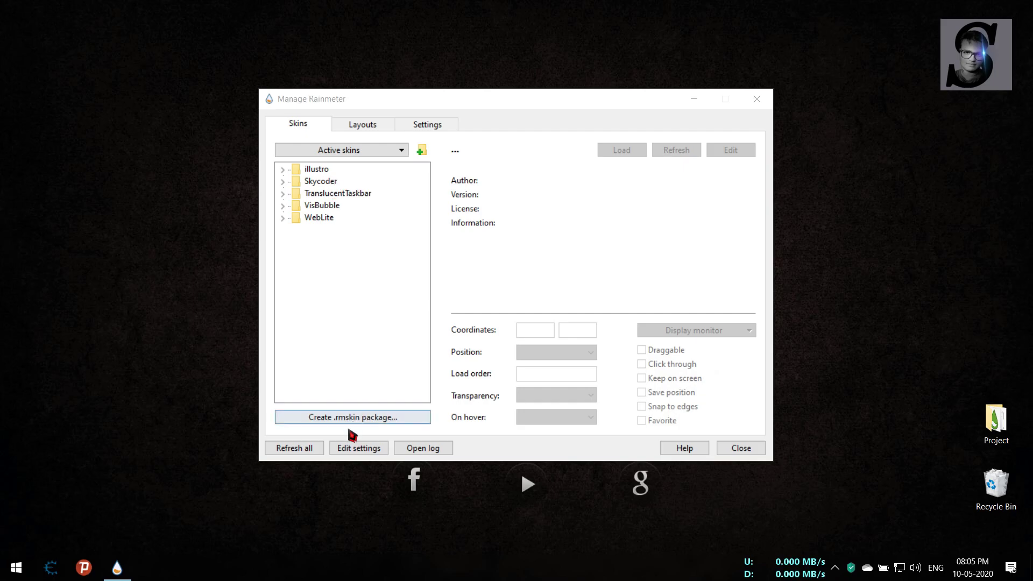
click(307, 450)
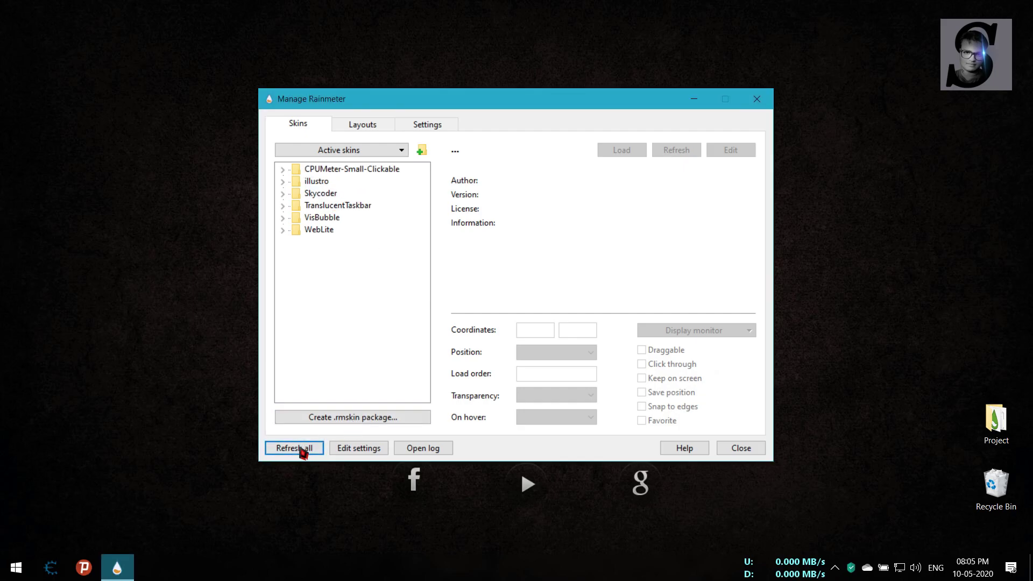
click(283, 170)
drag(382, 105, 655, 95)
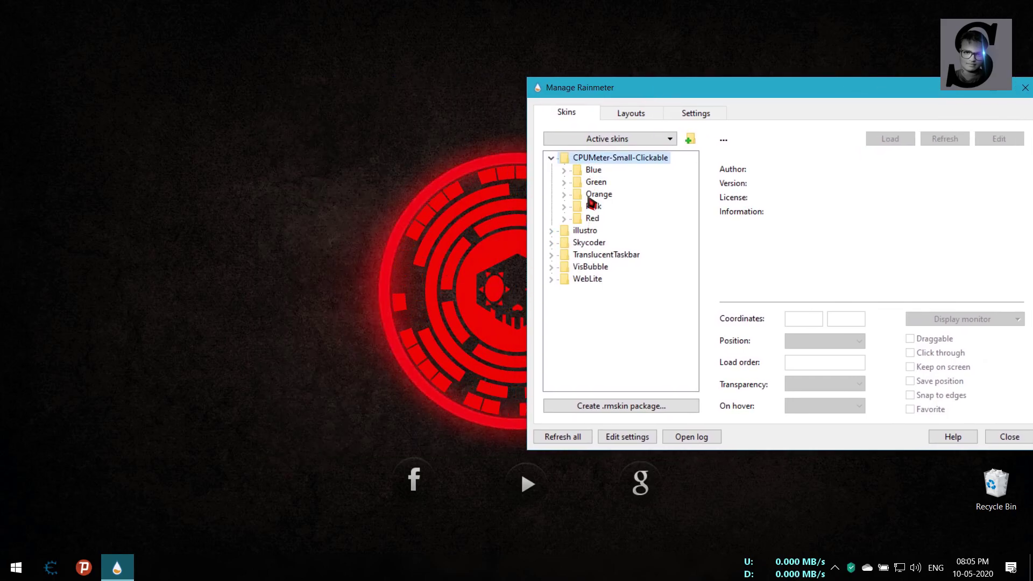
click(564, 218)
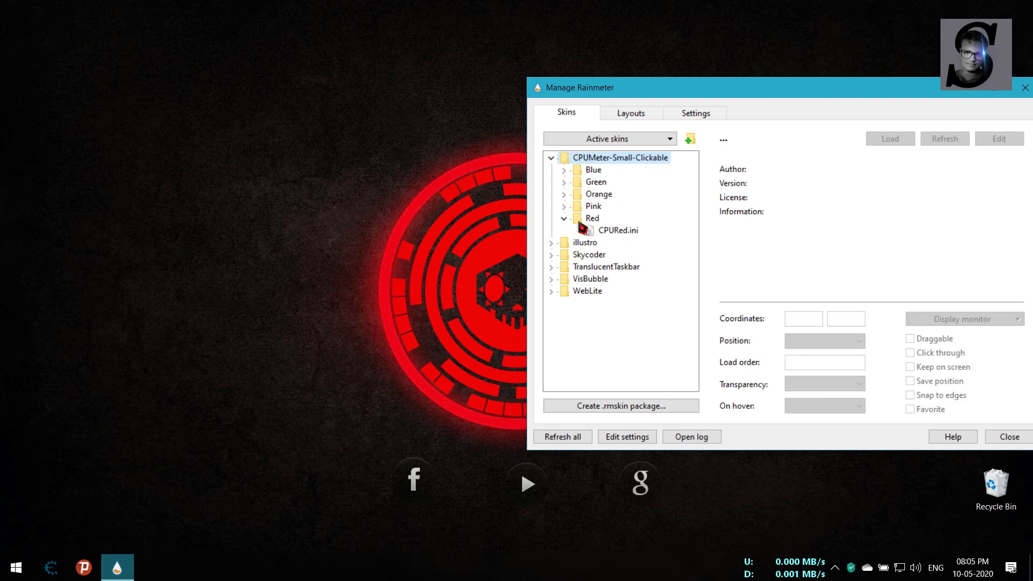
double_click(624, 235)
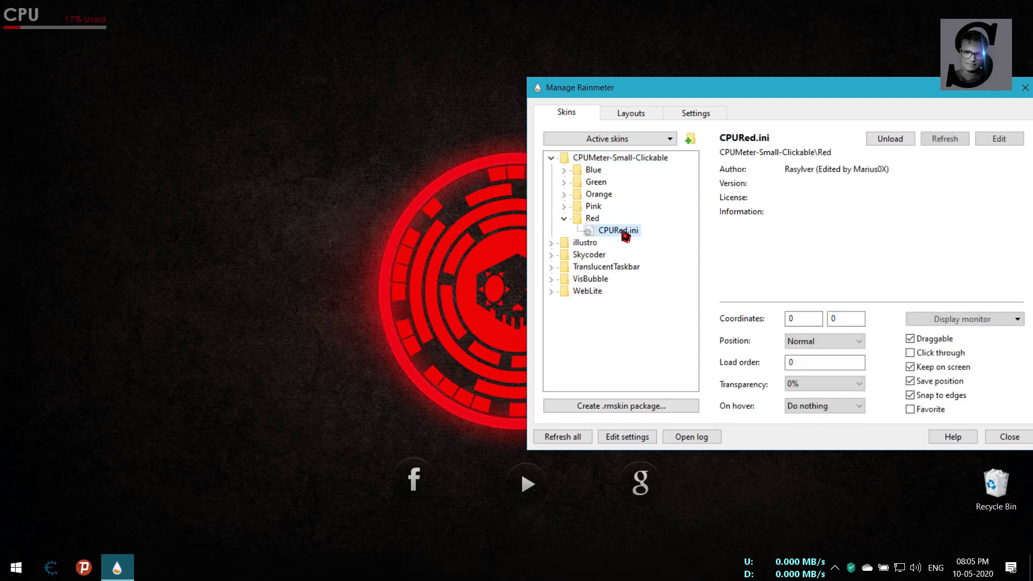
Move the red CPU meter partway down the desktop's left edge
click(30, 23)
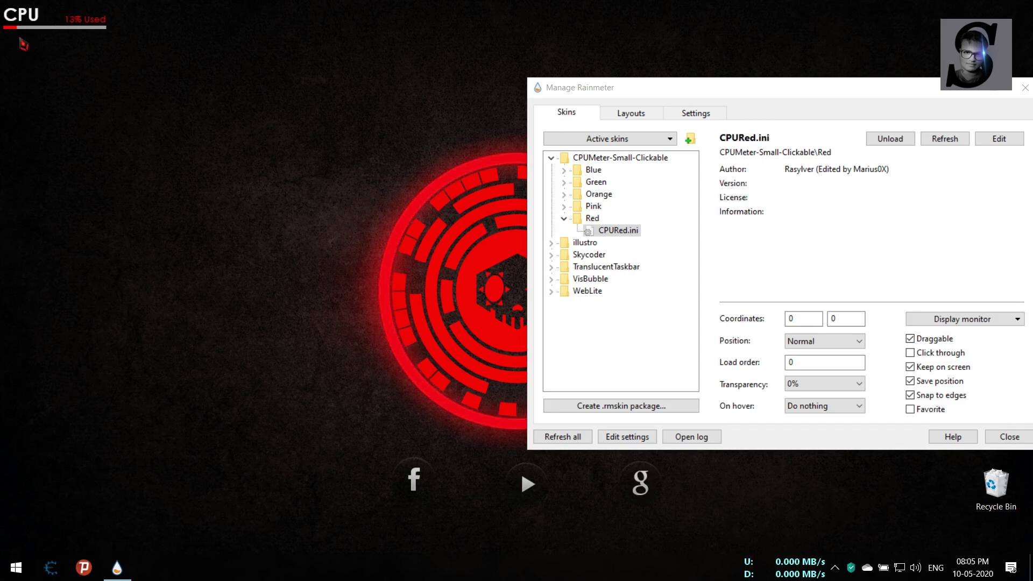
mouse_move(25, 32)
mouse_down()
mouse_move(29, 219)
mouse_move(30, 208)
mouse_up()
click(884, 94)
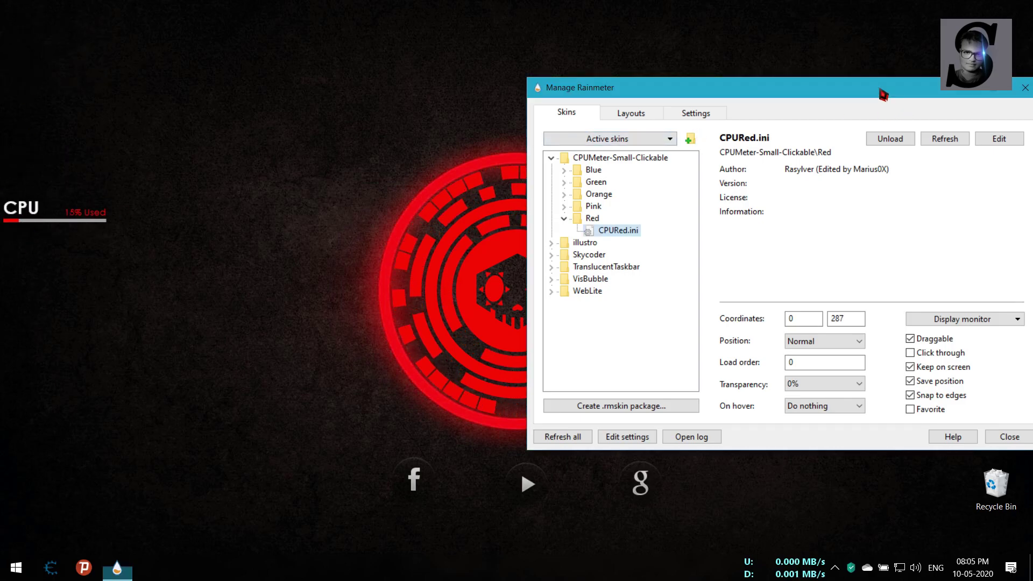
drag(883, 95, 692, 84)
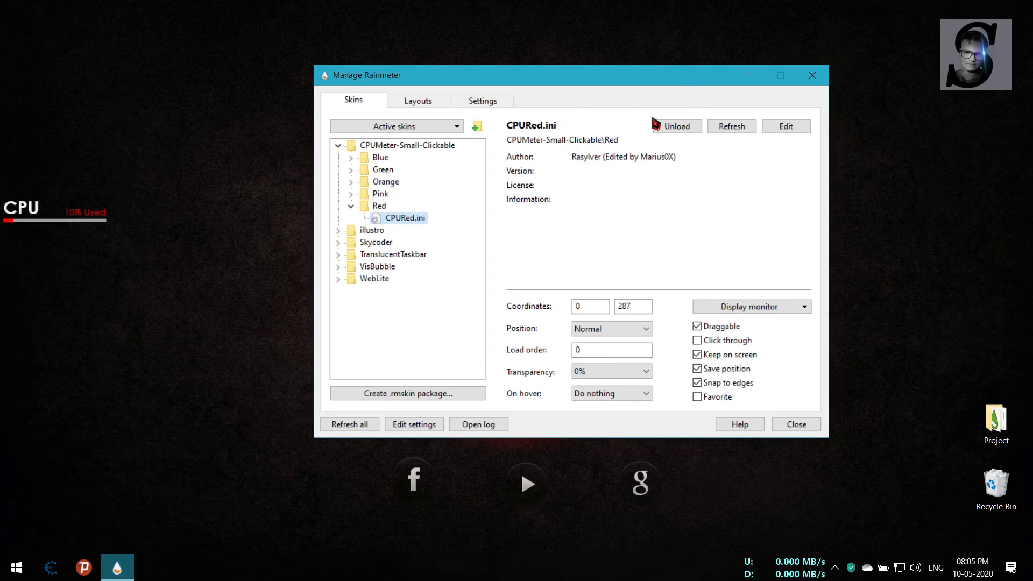
Extract the ram_meter ZIP in Project and copy RAMMeter-Small-Clickable
click(749, 75)
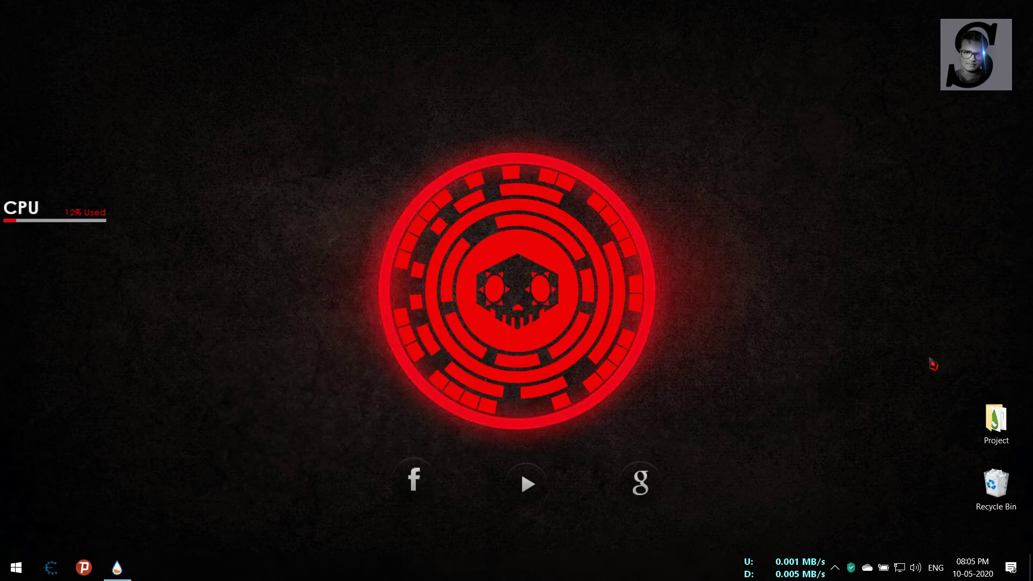
double_click(998, 441)
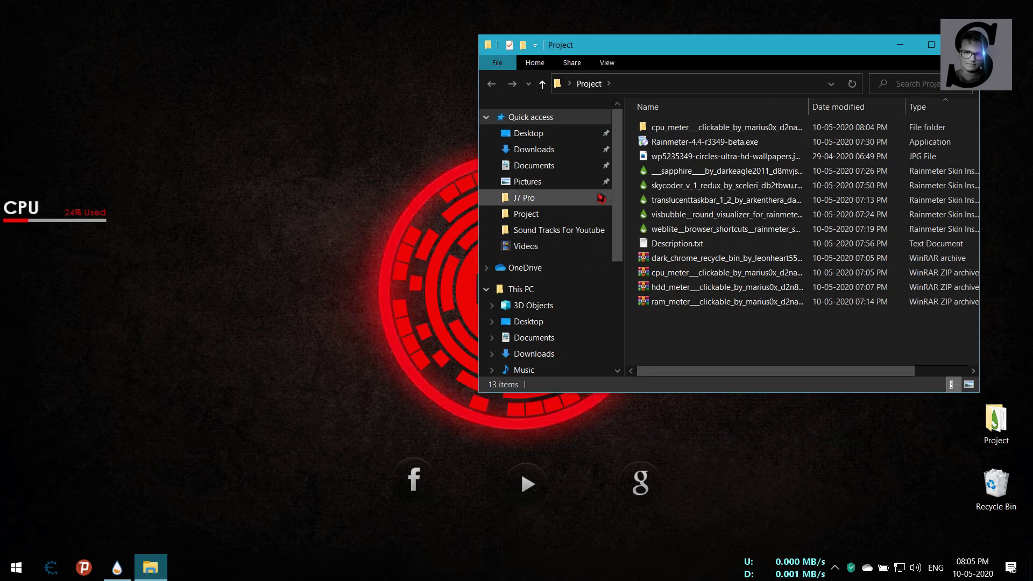
click(667, 304)
right_click(665, 305)
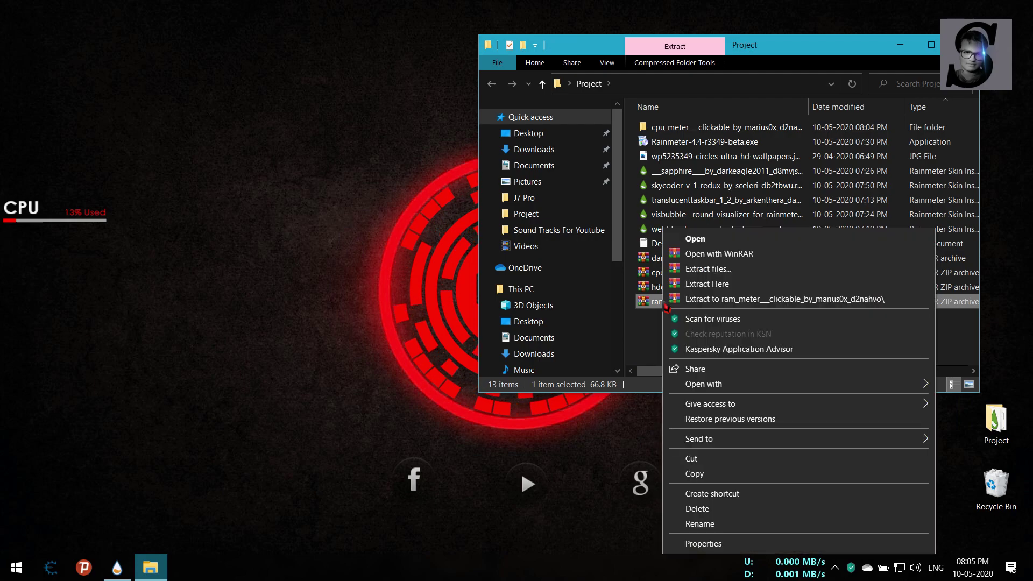
click(696, 299)
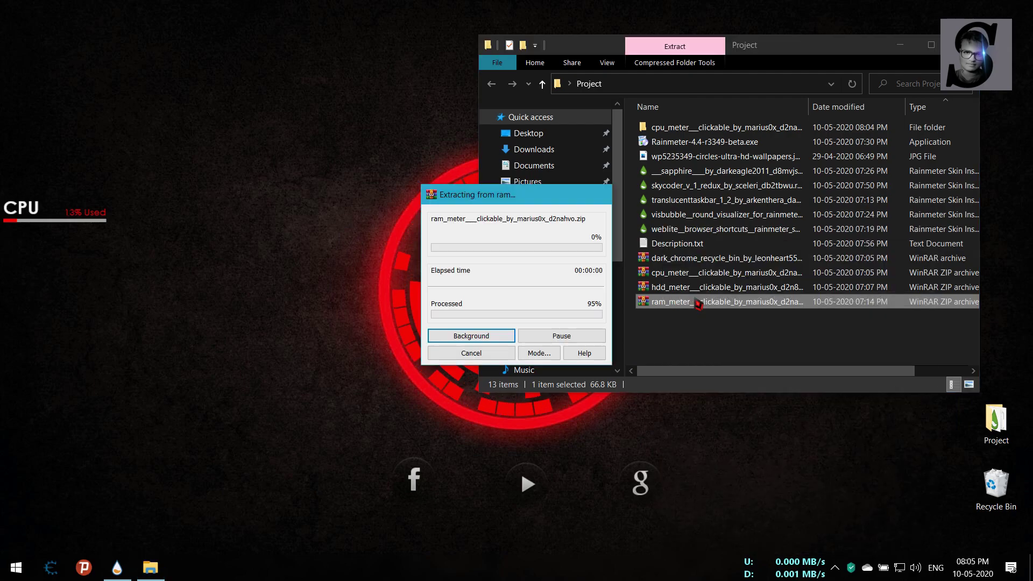
double_click(682, 142)
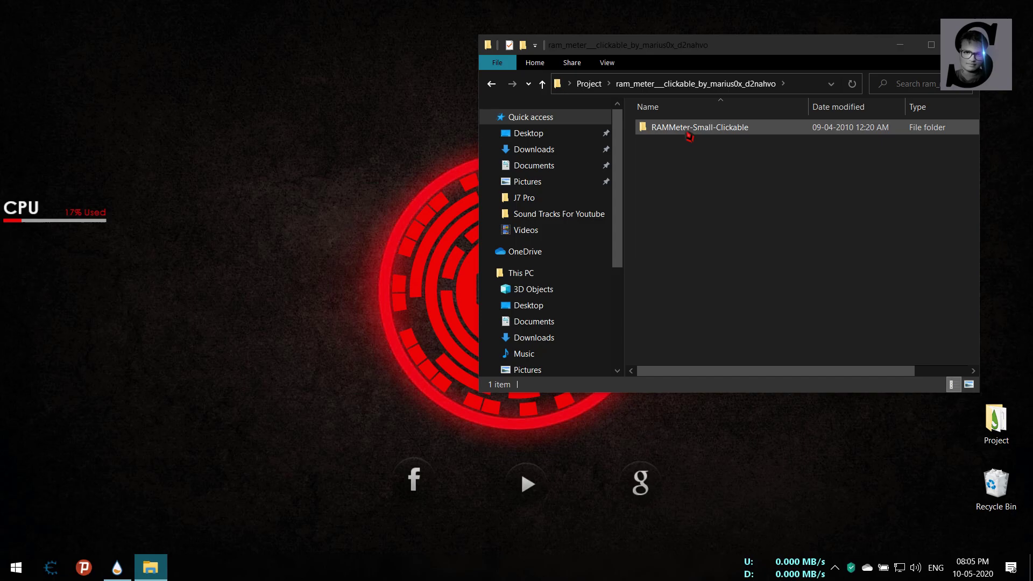
right_click(689, 137)
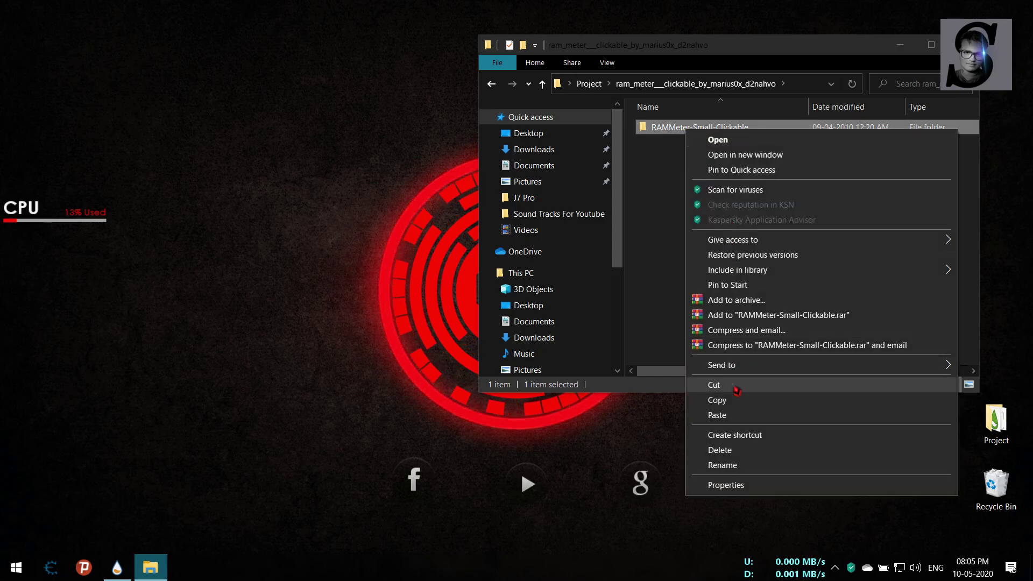
click(717, 400)
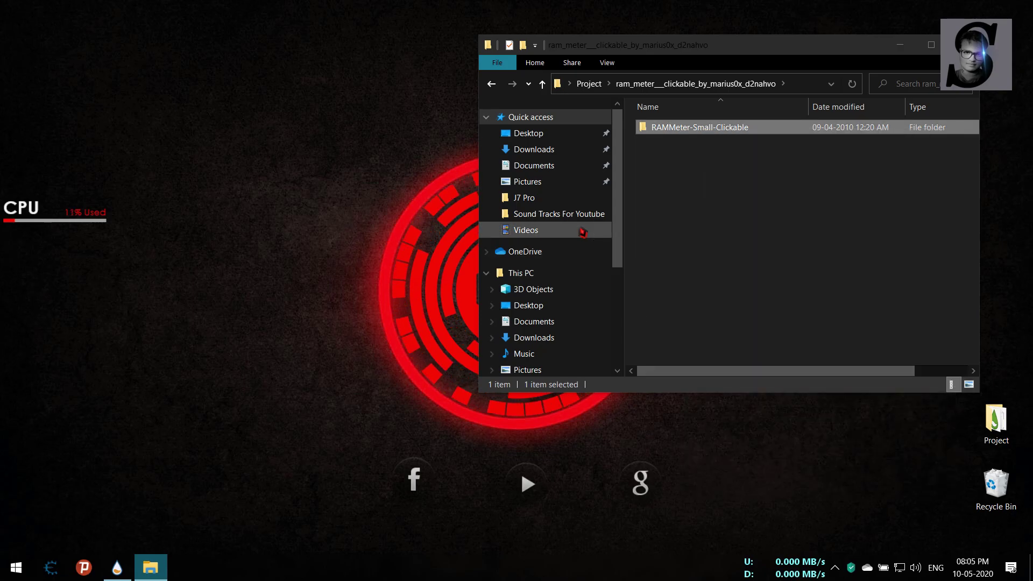
Paste RAMMeter-Small-Clickable into Documents\Rainmeter\Skins
click(548, 169)
double_click(670, 329)
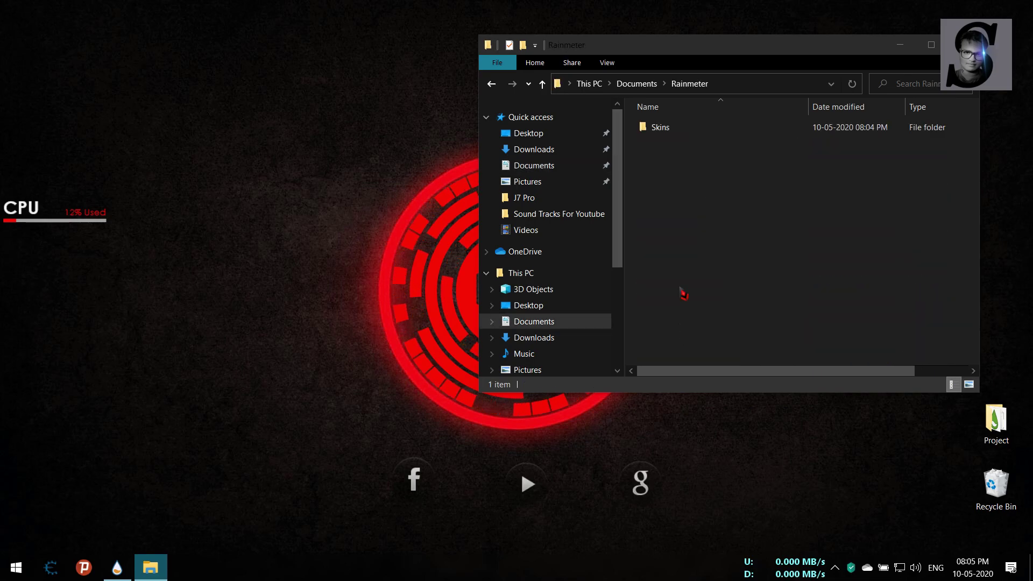
double_click(661, 129)
right_click(695, 295)
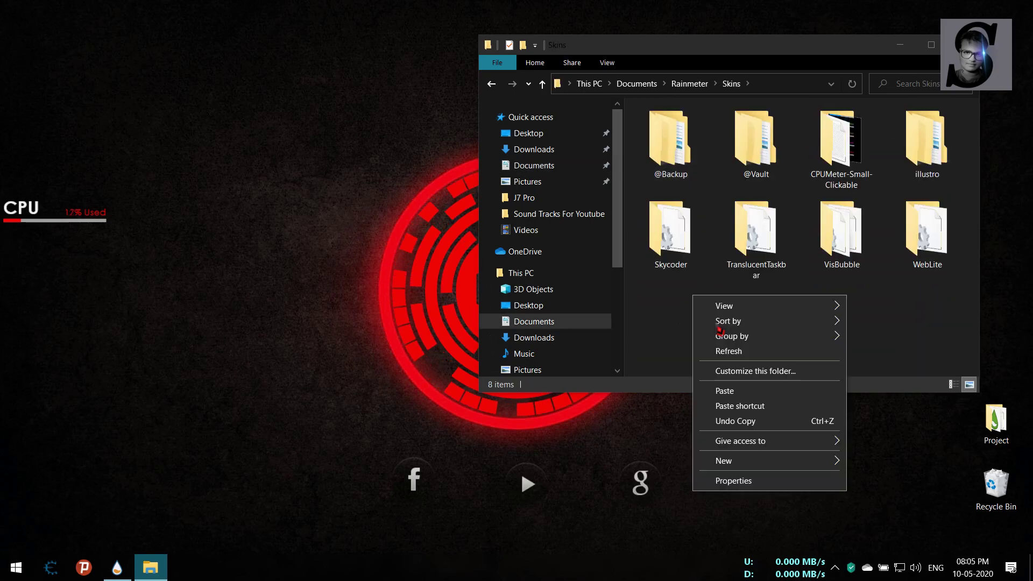
click(723, 391)
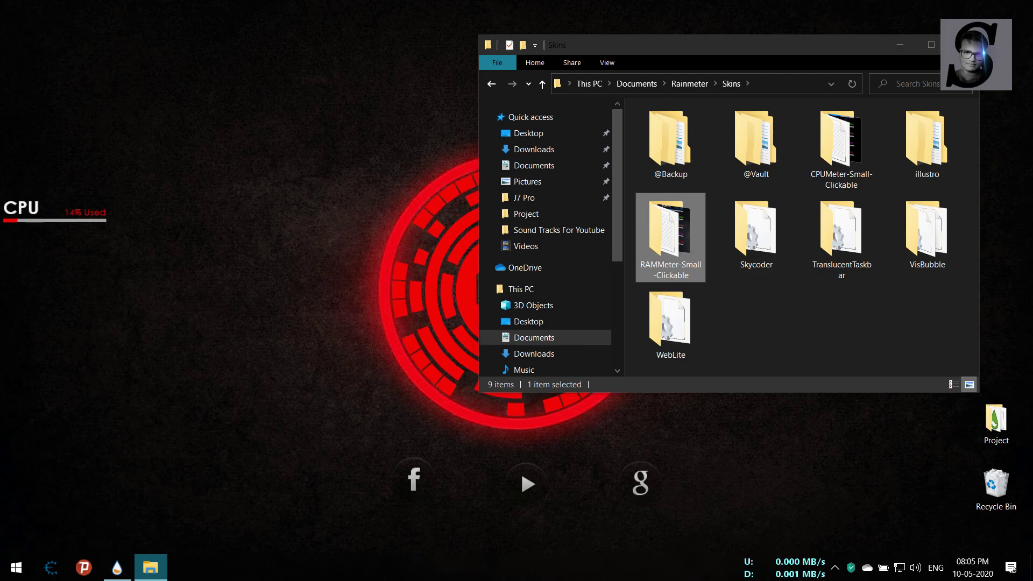
Refresh the desktop, refresh all skins and load RAMMeter-Small-Clickable > RAMRed > RAMRed.ini
click(902, 46)
right_click(778, 106)
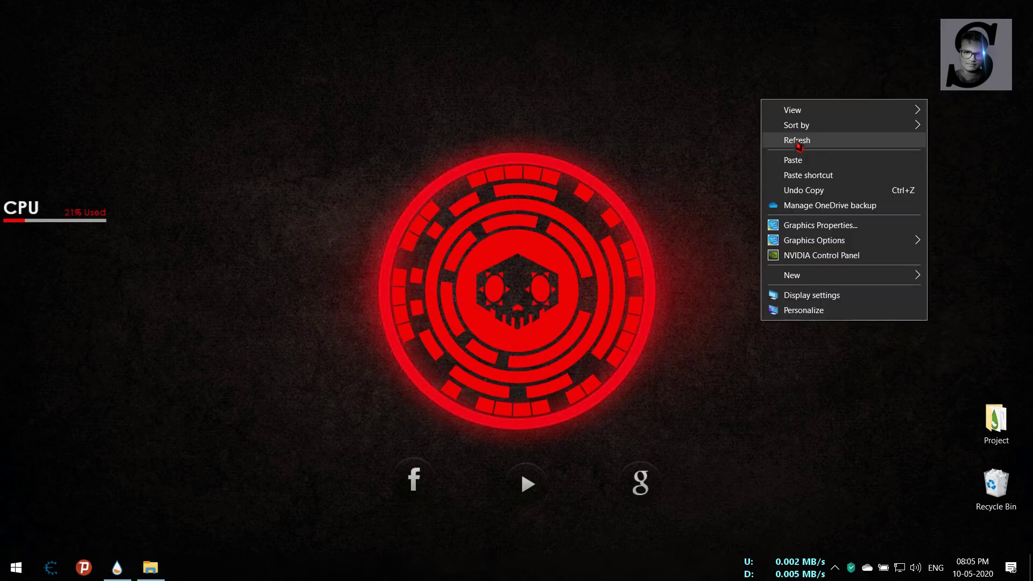
click(780, 141)
click(118, 568)
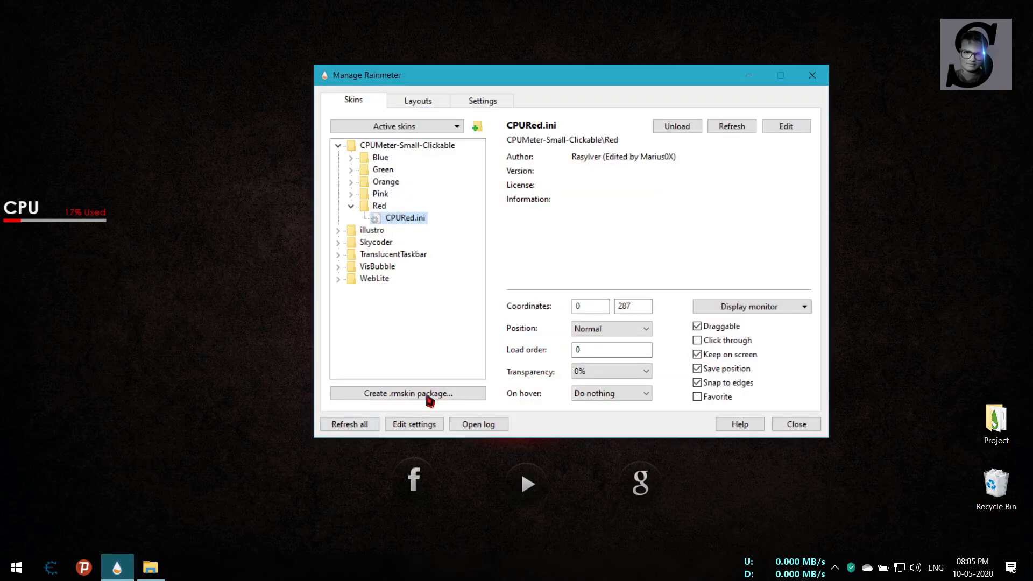
click(352, 426)
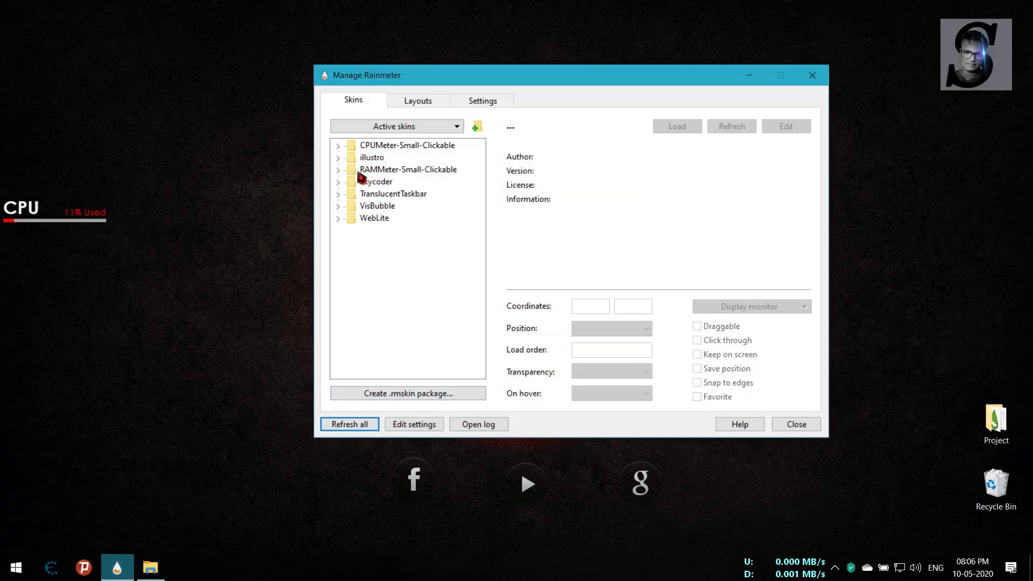
click(338, 170)
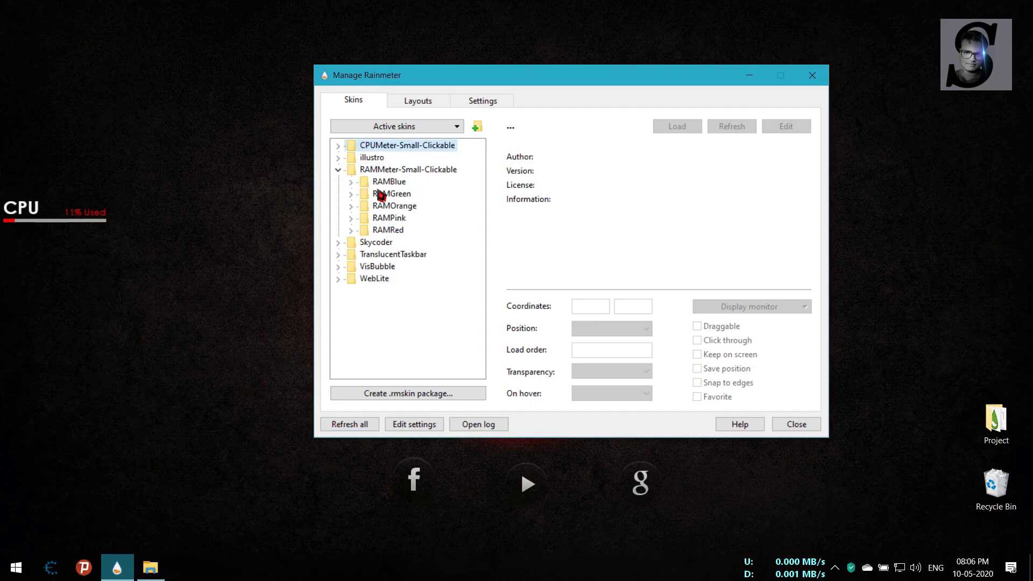
click(351, 230)
double_click(398, 242)
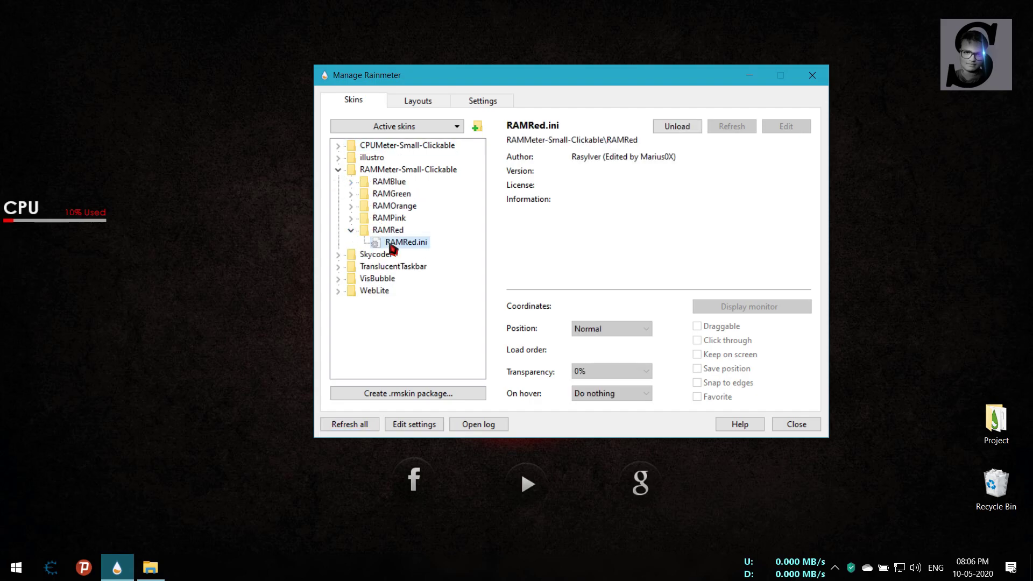
Dismiss the accidentally opened Task Manager and move the RAM meter below the CPU meter
click(8, 22)
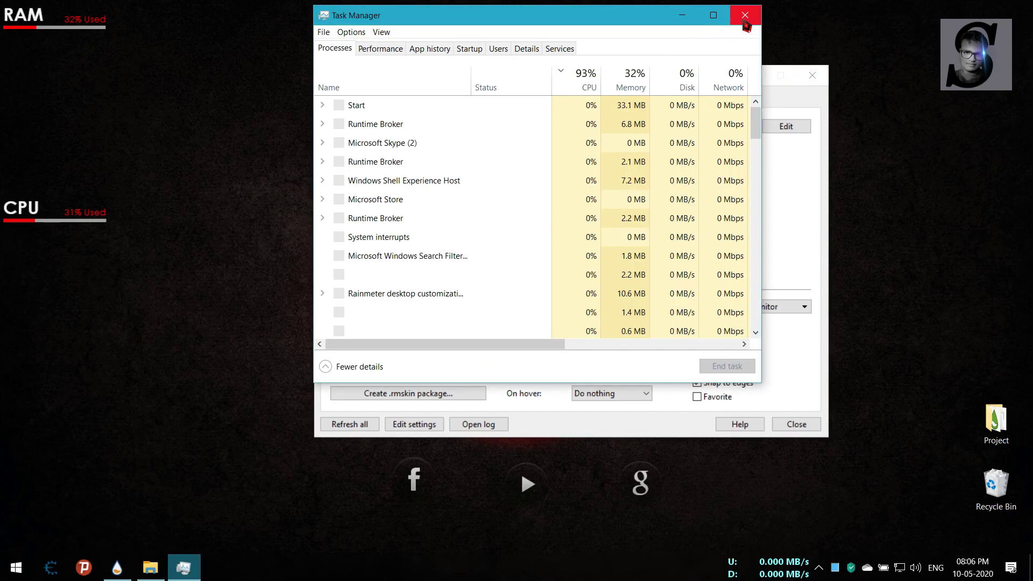
click(743, 16)
drag(21, 22, 20, 234)
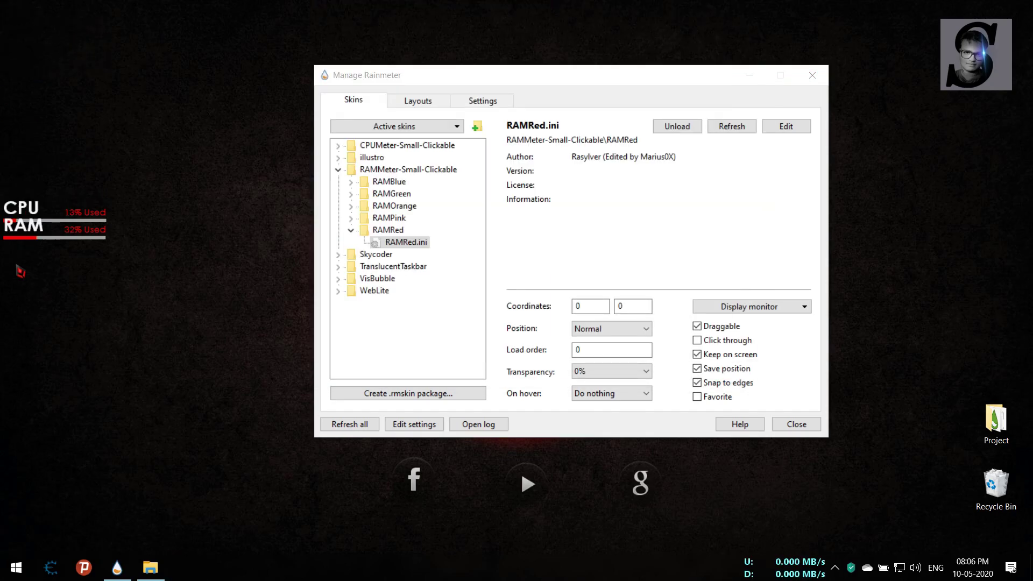
drag(20, 272, 23, 323)
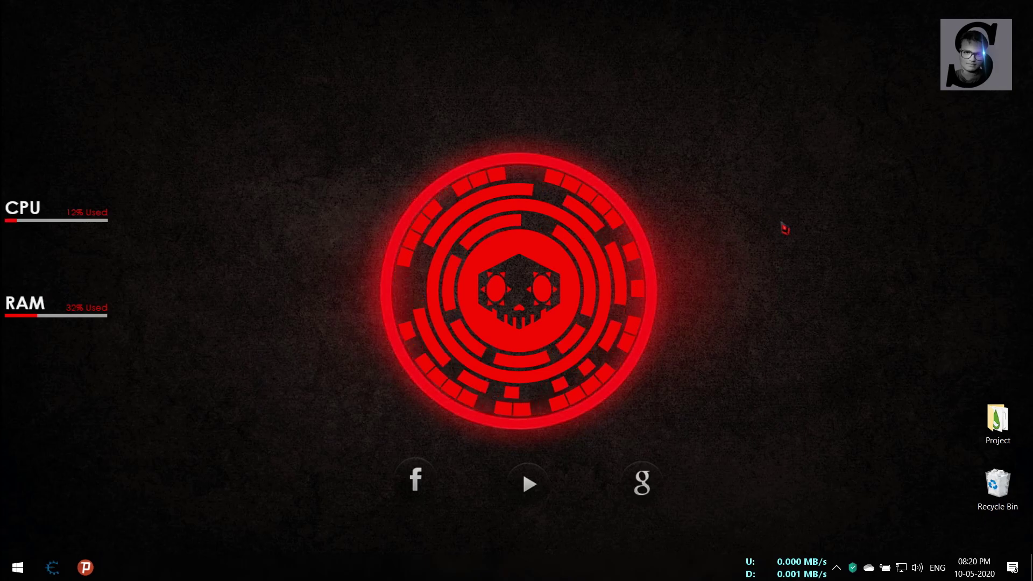
Extract the hdd_meter ZIP in Project and copy HDDMeter-Small-Clickable
right_click(771, 208)
click(795, 248)
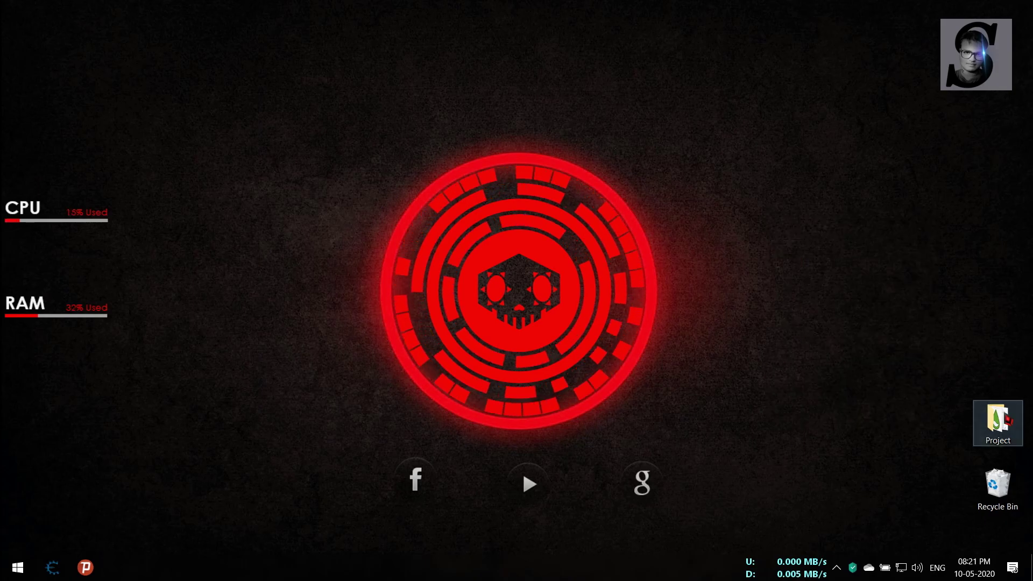
double_click(998, 422)
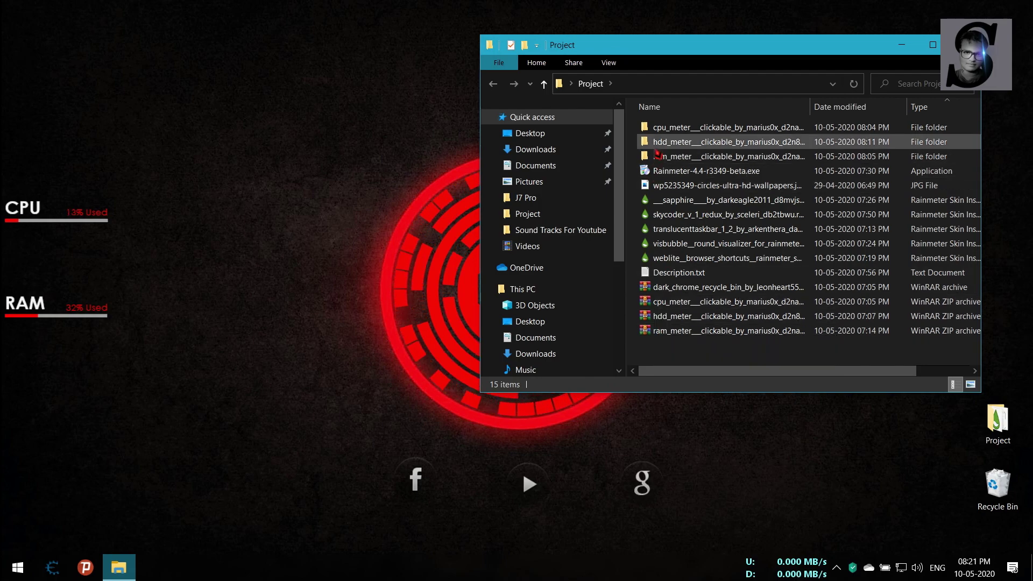
click(690, 318)
right_click(690, 319)
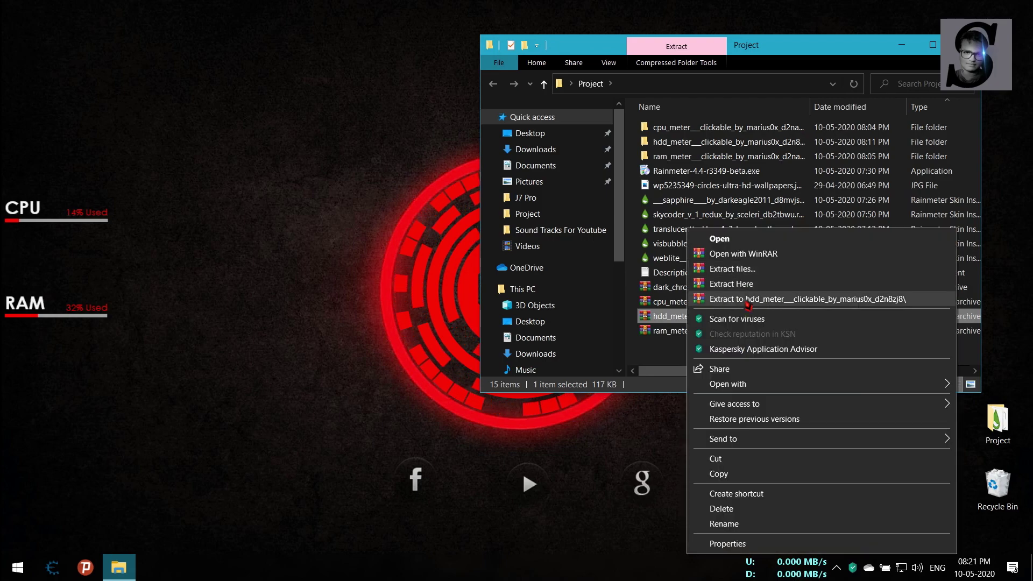
click(677, 142)
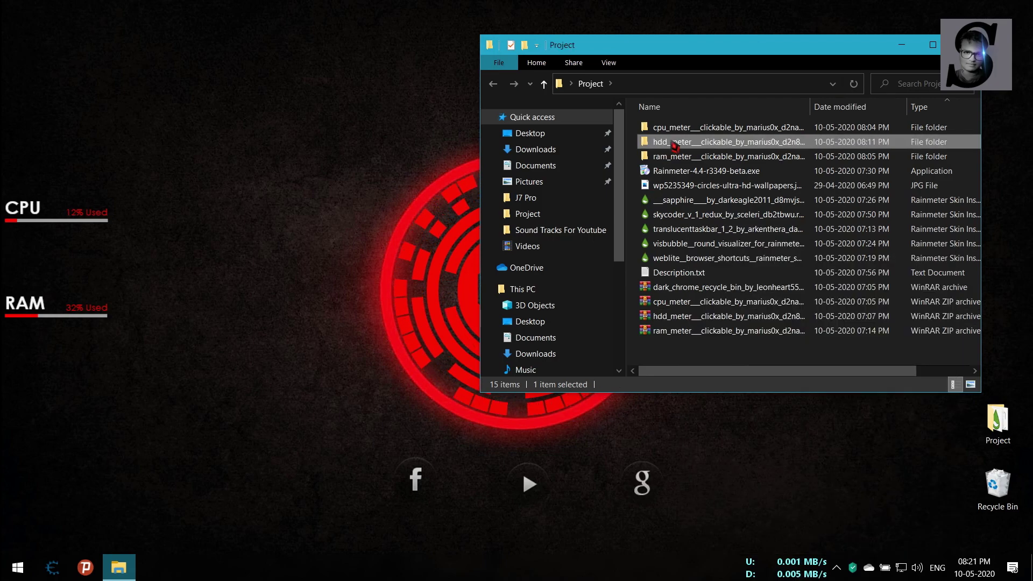
double_click(678, 142)
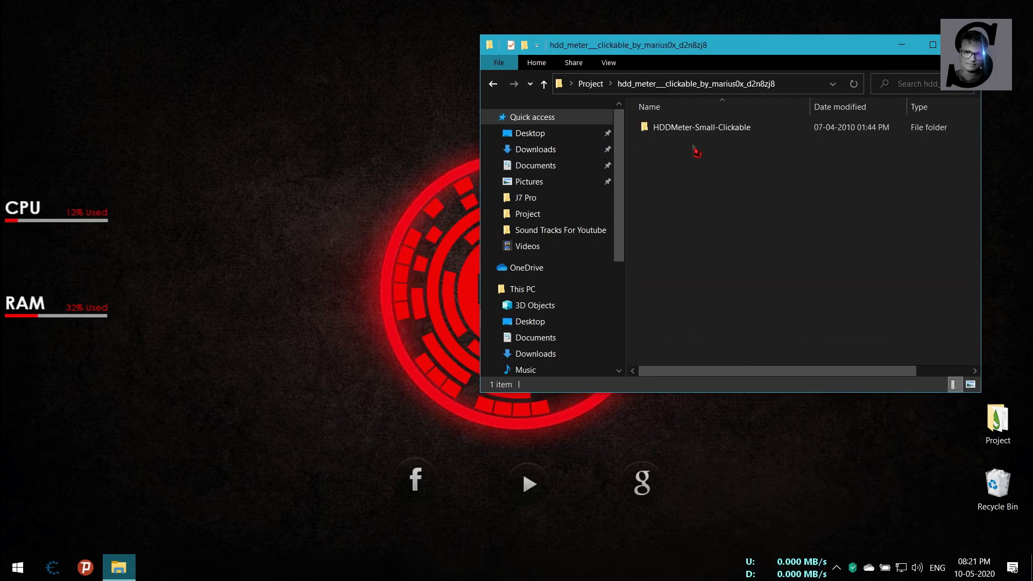
click(667, 128)
right_click(667, 128)
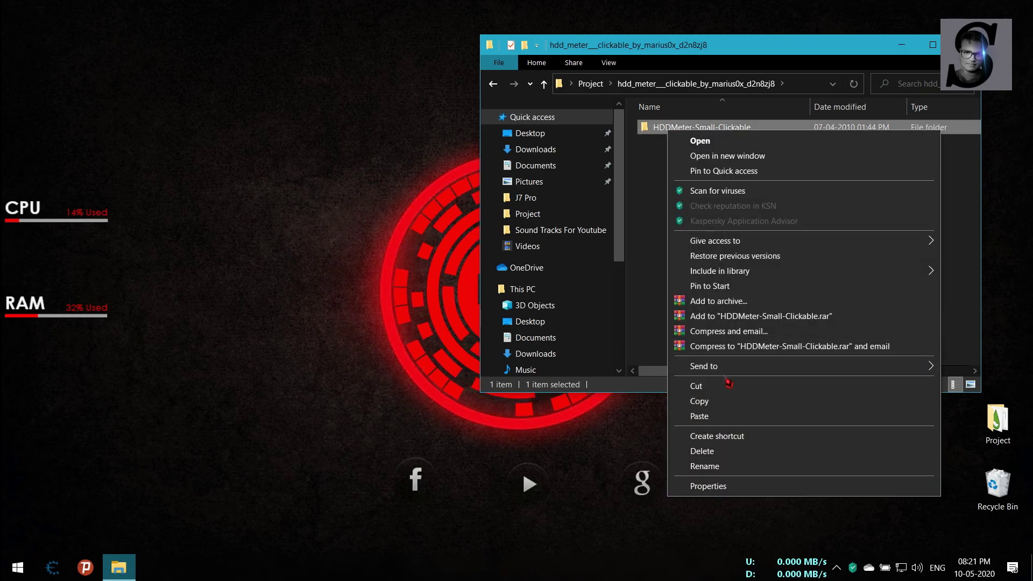
click(719, 402)
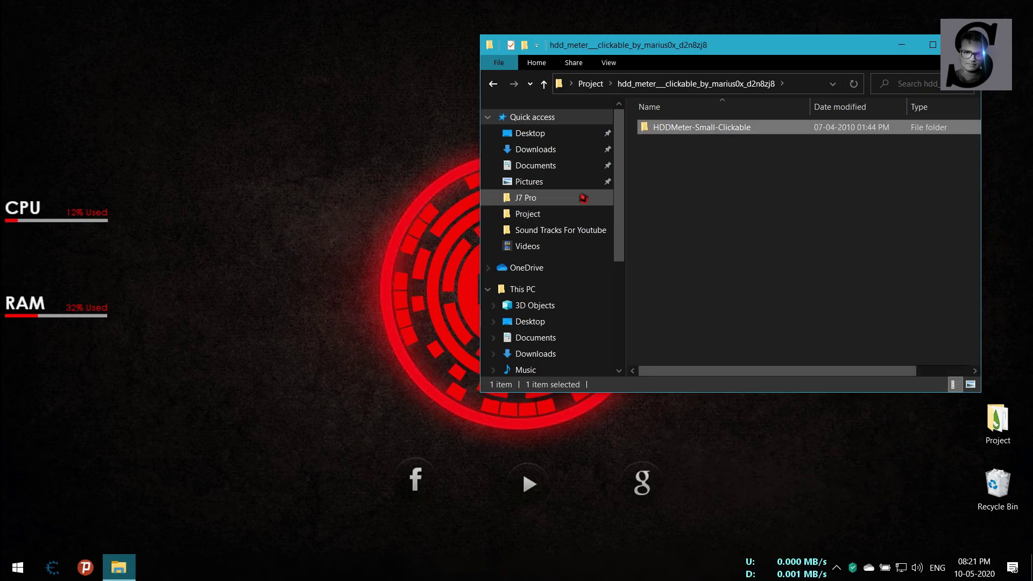
Paste HDDMeter-Small-Clickable into Documents\Rainmeter\Skins and close Explorer
click(562, 167)
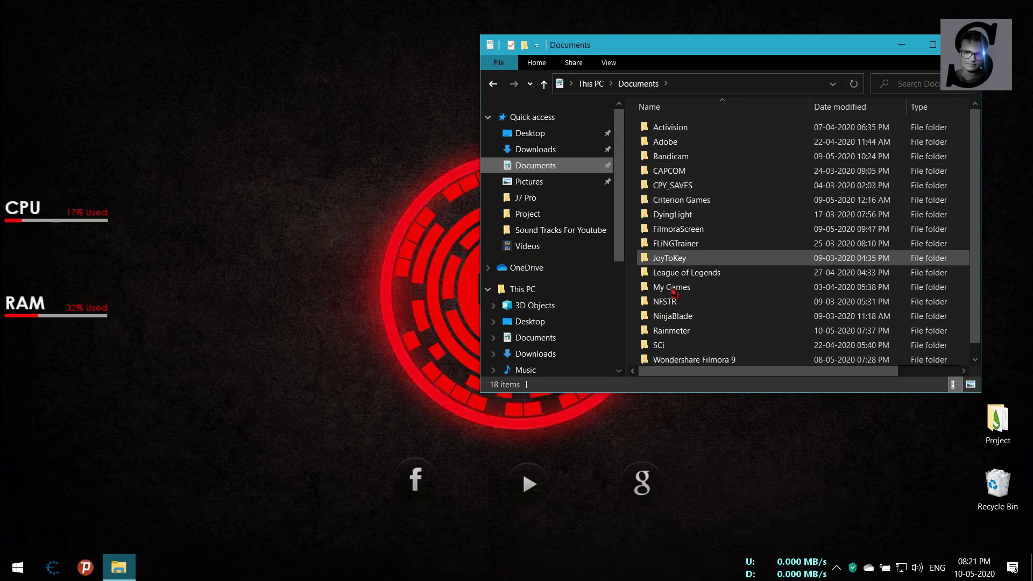
double_click(658, 331)
double_click(662, 129)
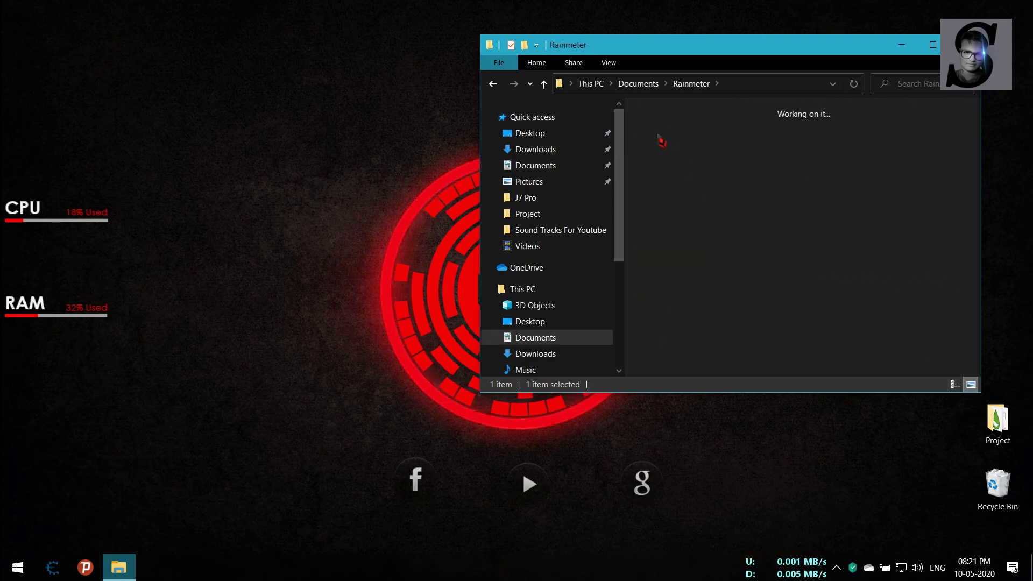
right_click(789, 291)
click(819, 386)
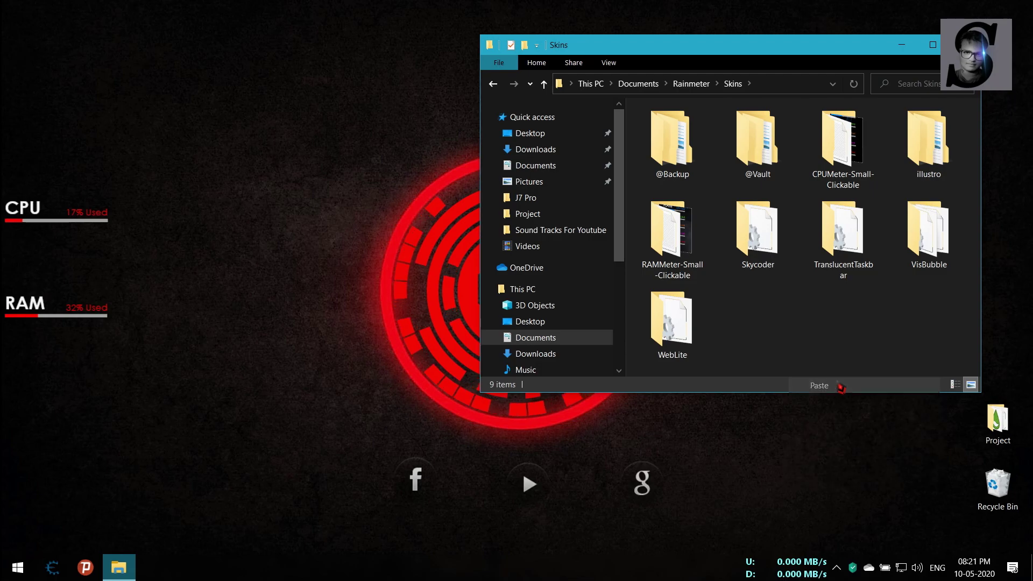
key(alt+F4)
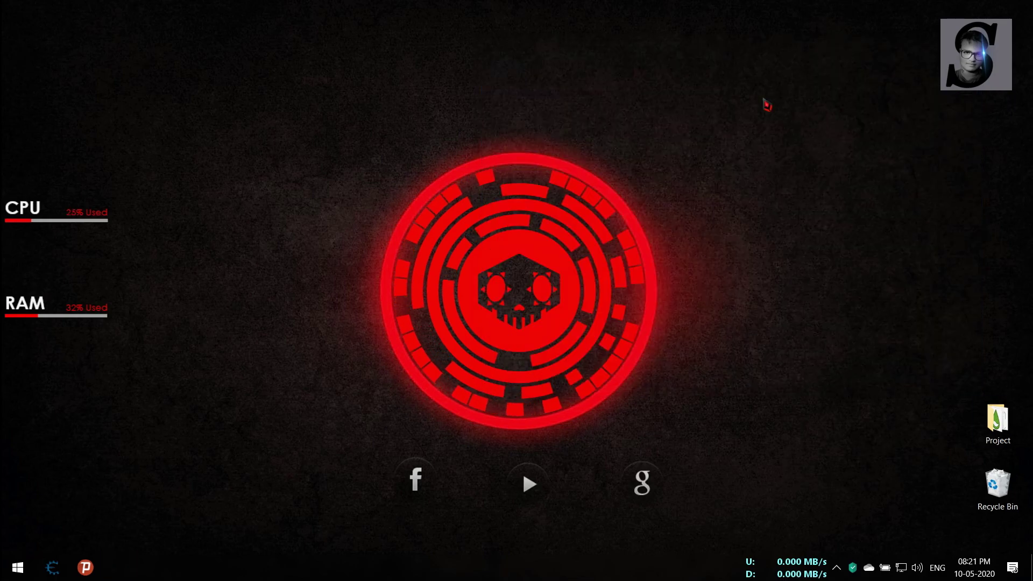
Refresh the desktop, refresh all skins and expand HDDMeter-Small-Clickable in the manager
right_click(765, 100)
click(799, 139)
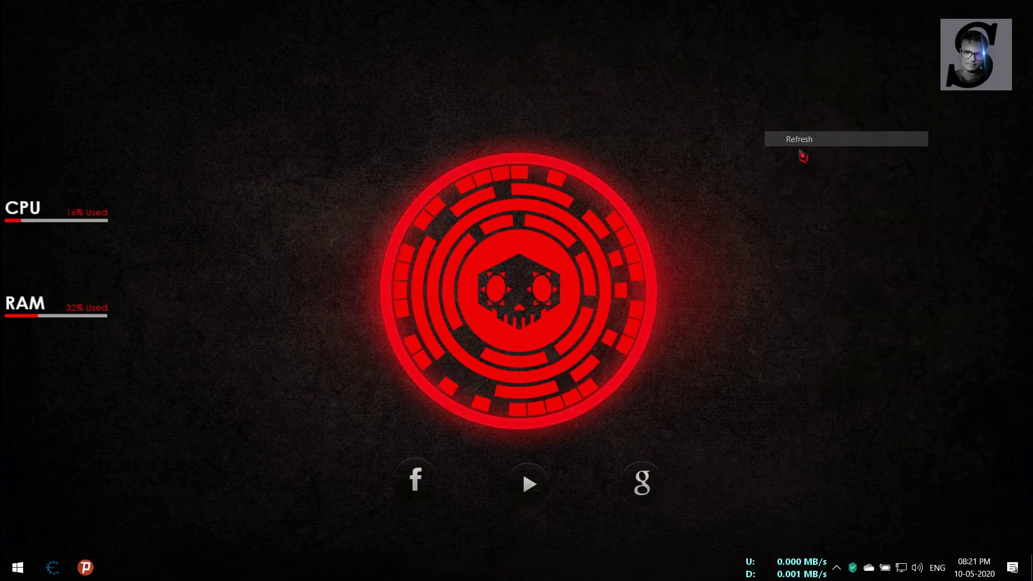
right_click(737, 149)
click(774, 188)
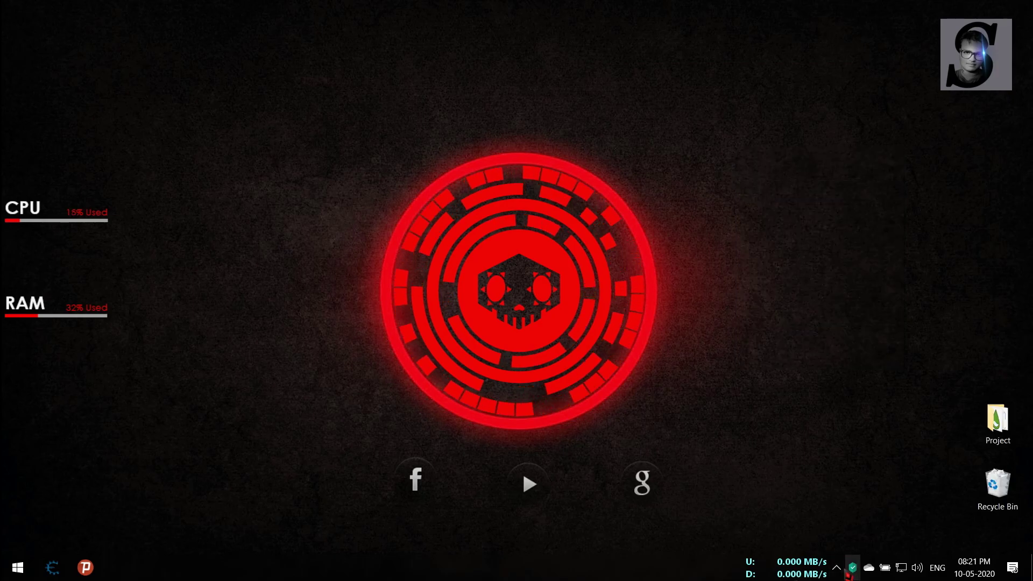
click(836, 568)
click(809, 487)
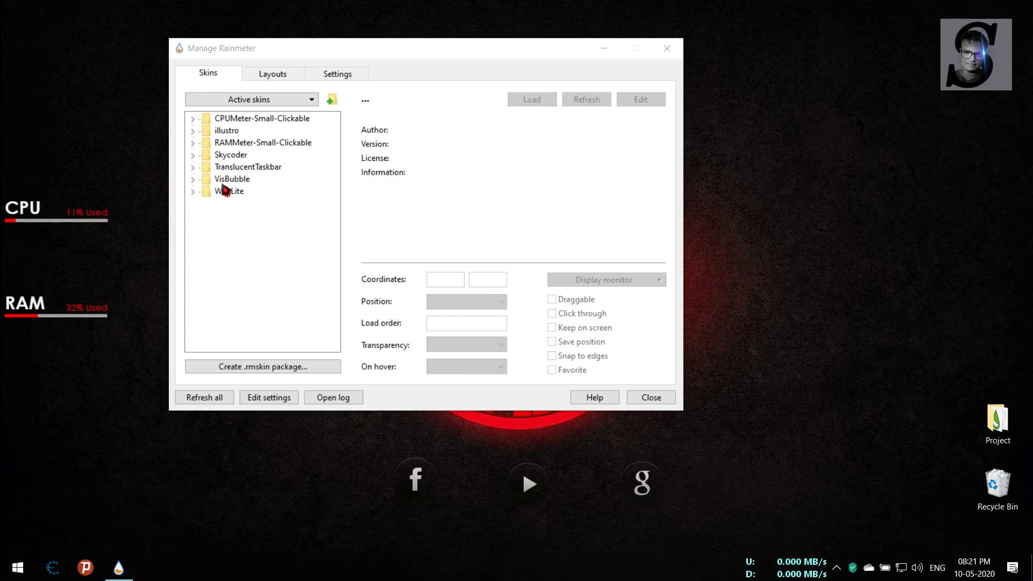
click(198, 399)
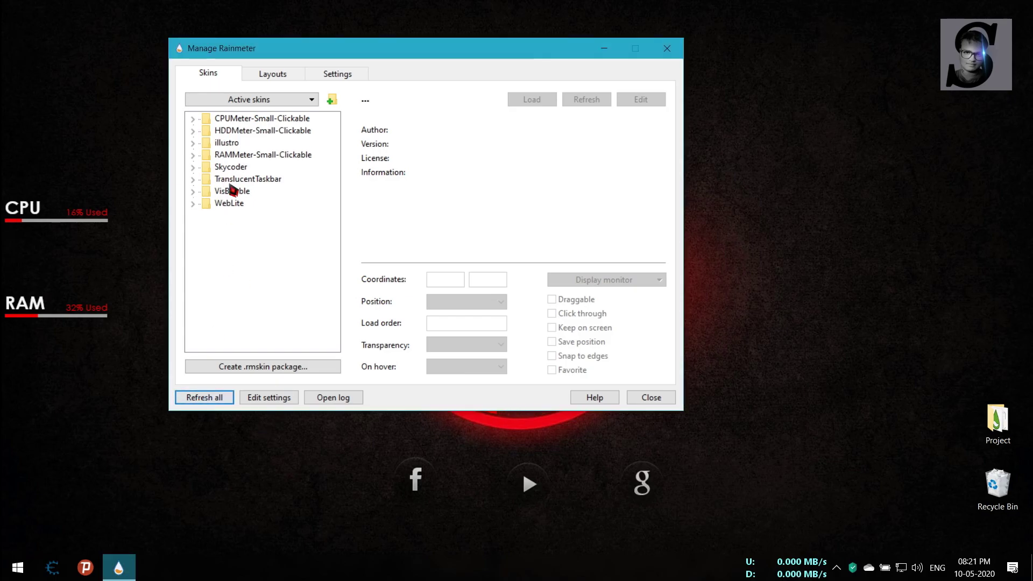
click(192, 130)
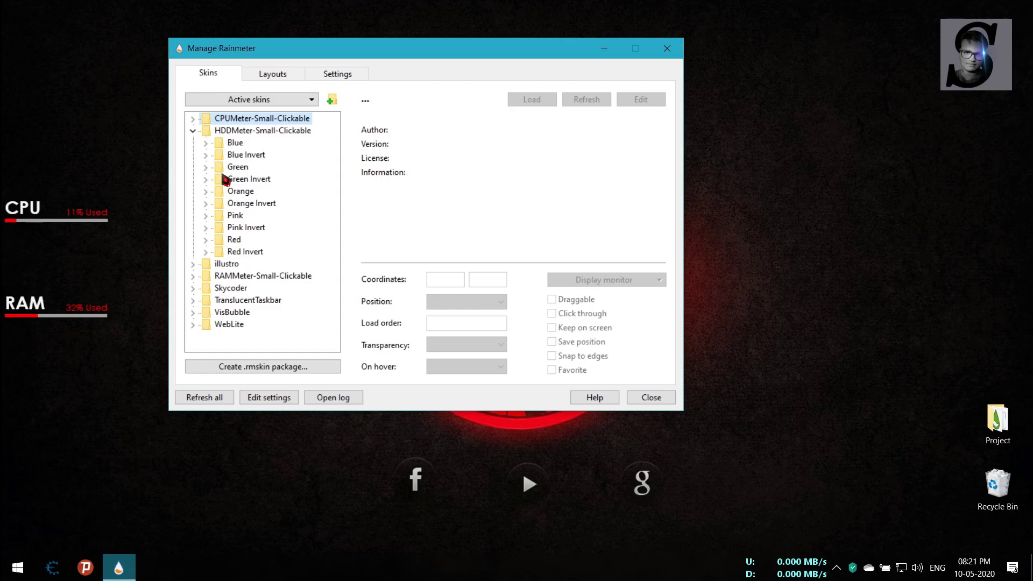
Load the first Red Invert, Blue Invert and Green Invert drive meters, then close the manager
click(206, 252)
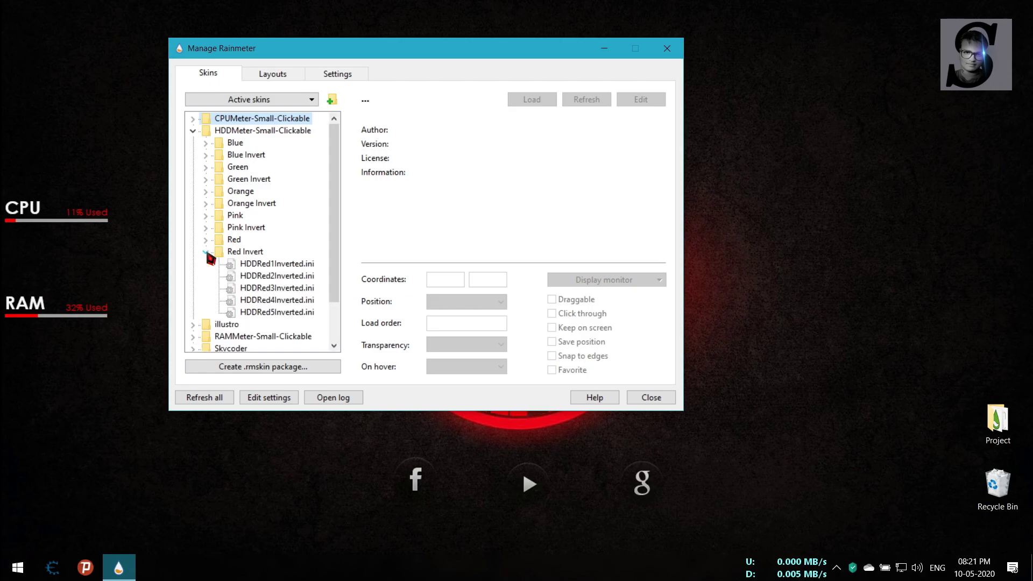
double_click(260, 266)
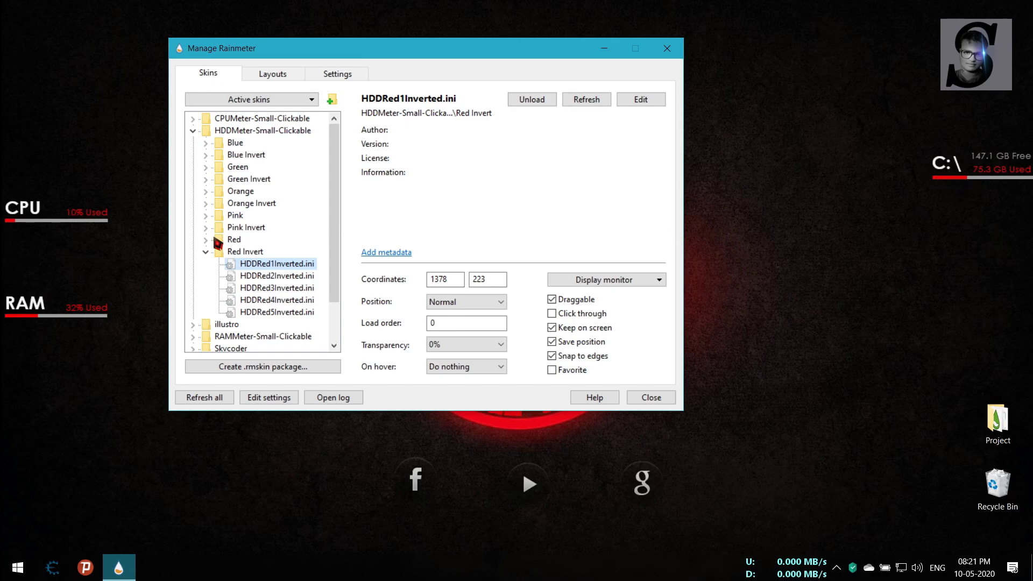
click(206, 252)
click(206, 155)
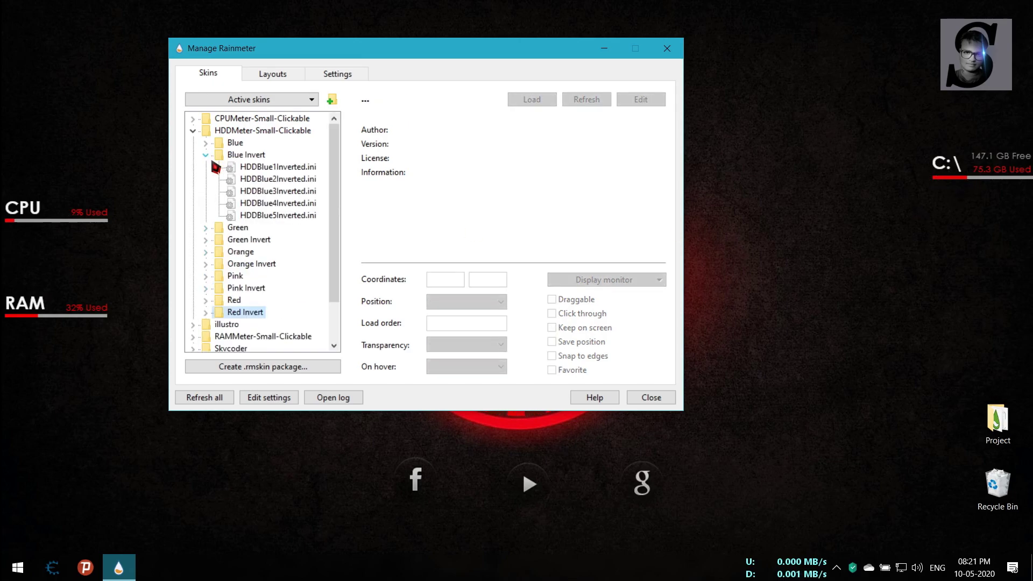
double_click(239, 168)
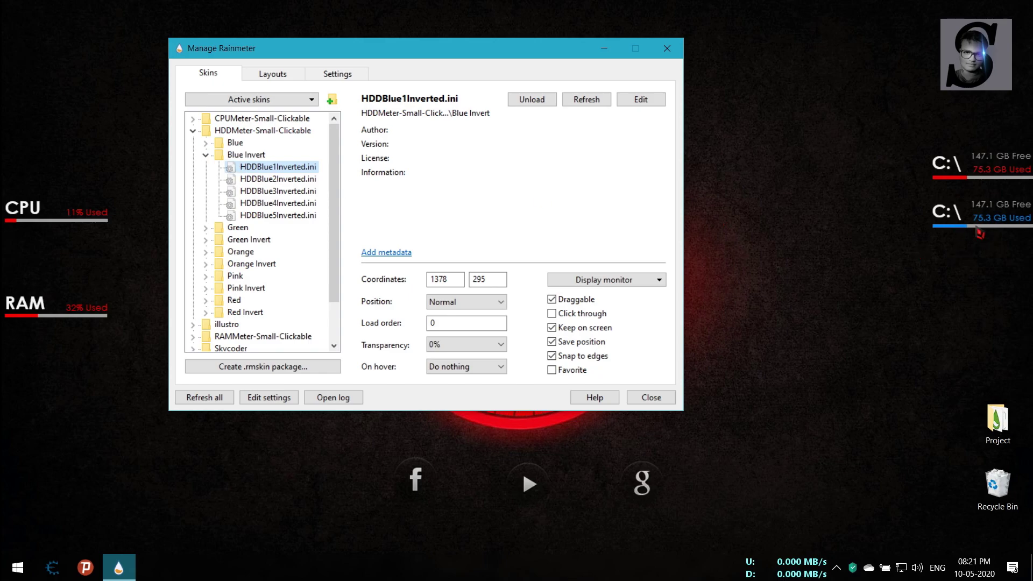
click(206, 156)
click(206, 168)
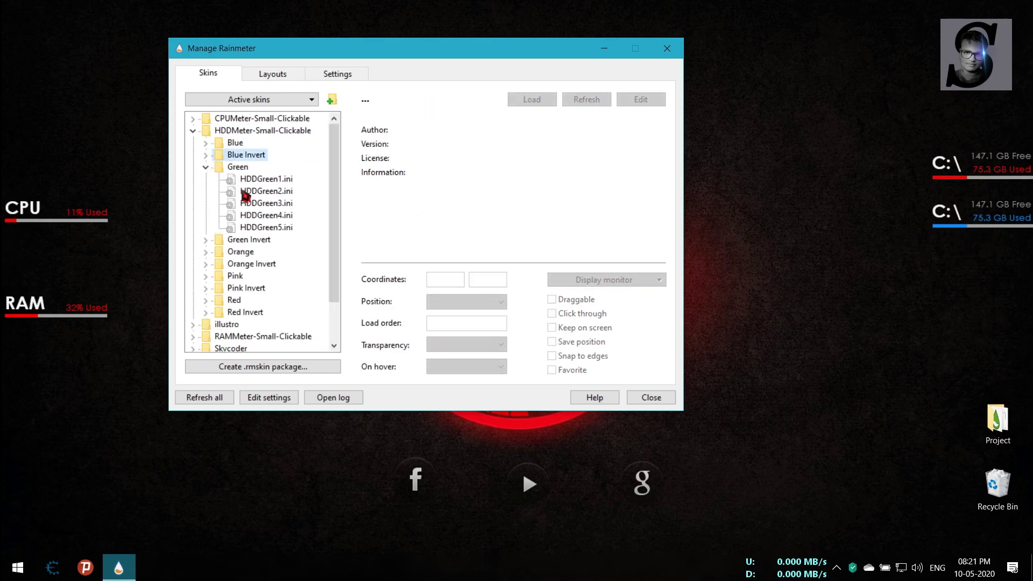
click(205, 167)
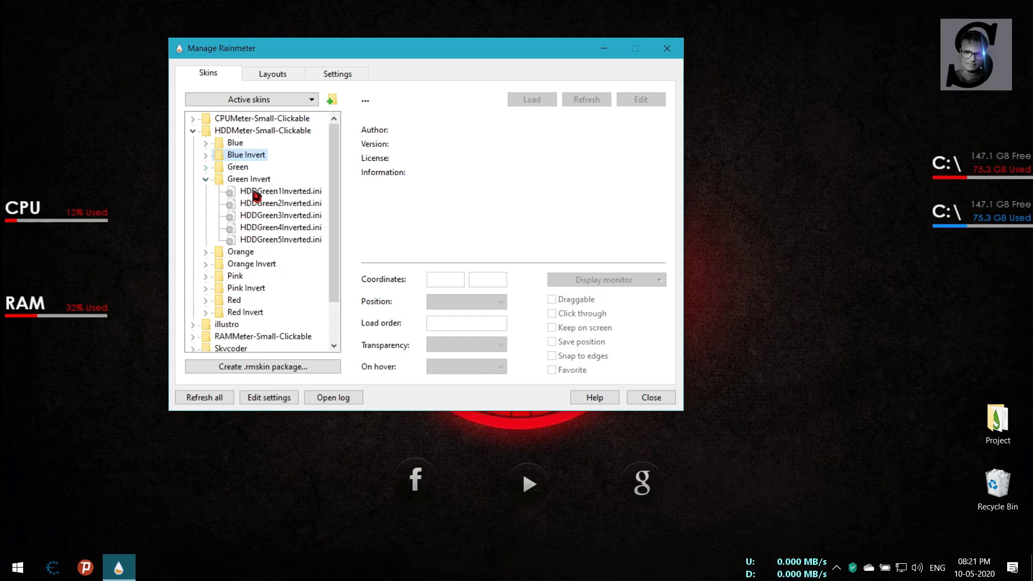
double_click(256, 192)
click(206, 179)
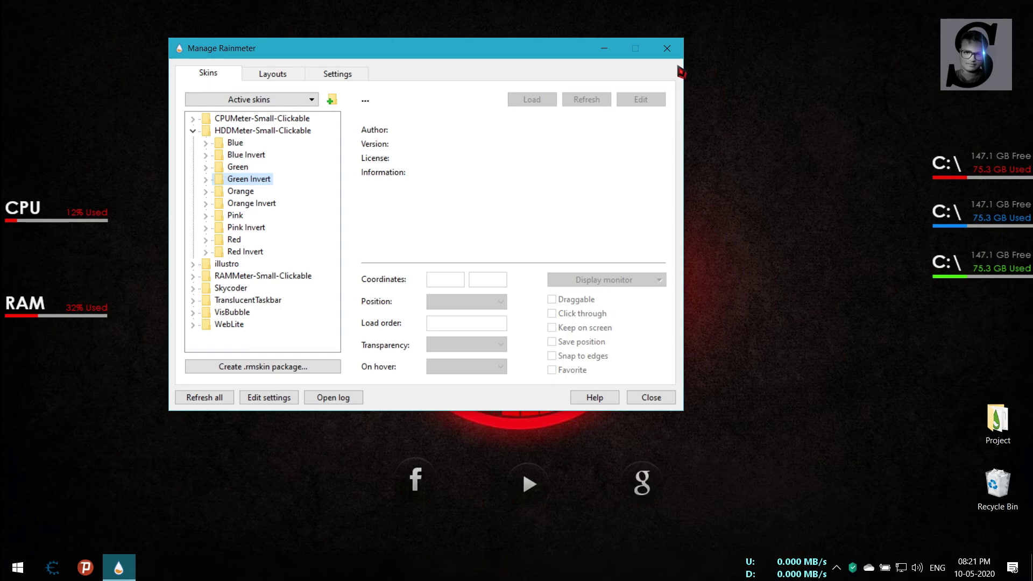
click(667, 49)
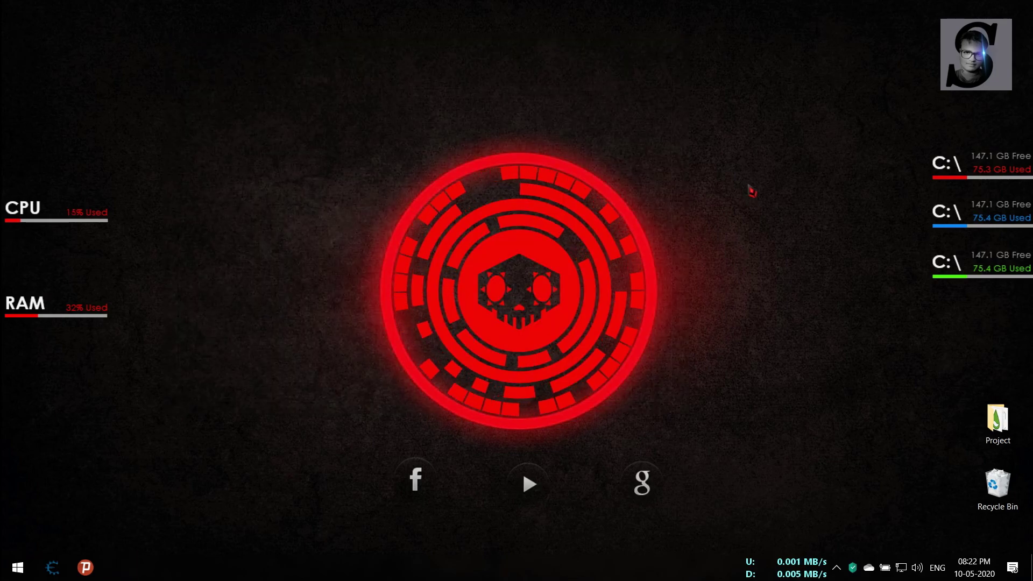
Bring up This PC in File Explorer and the blue drive meter's skin file in Notepad for editing
right_click(747, 185)
click(774, 240)
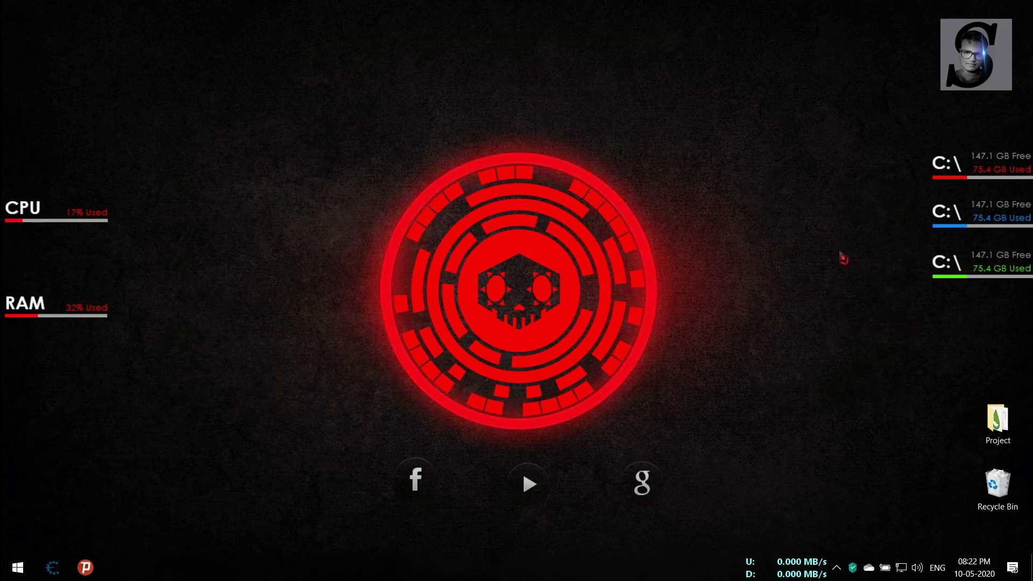
key(super+e)
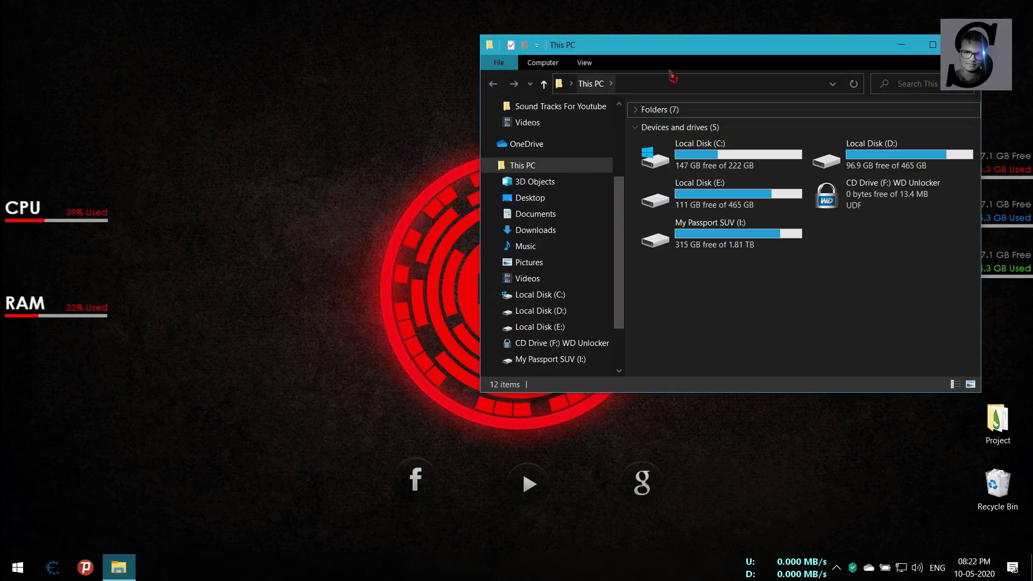
drag(733, 48, 375, 27)
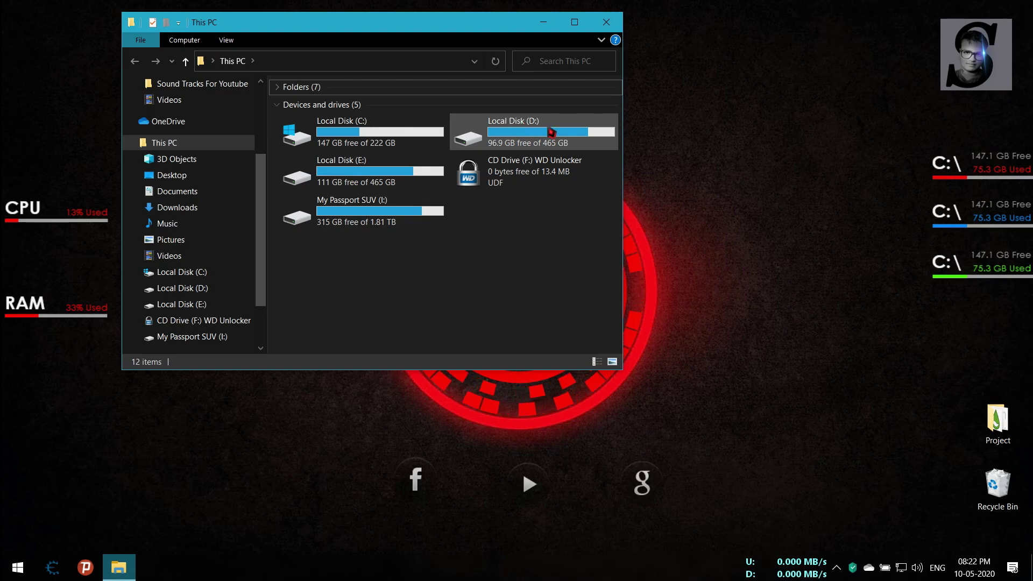
right_click(954, 233)
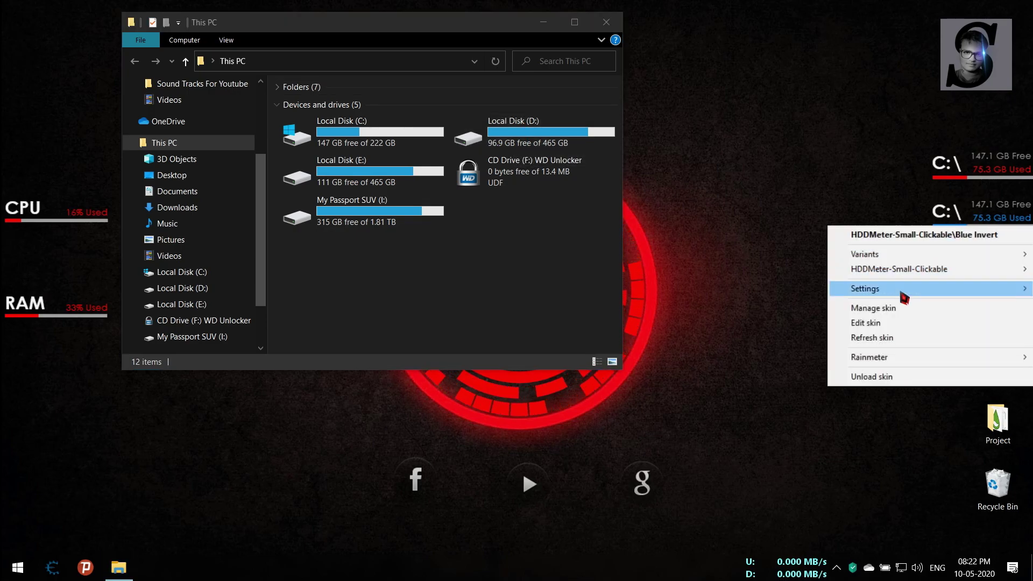
click(886, 323)
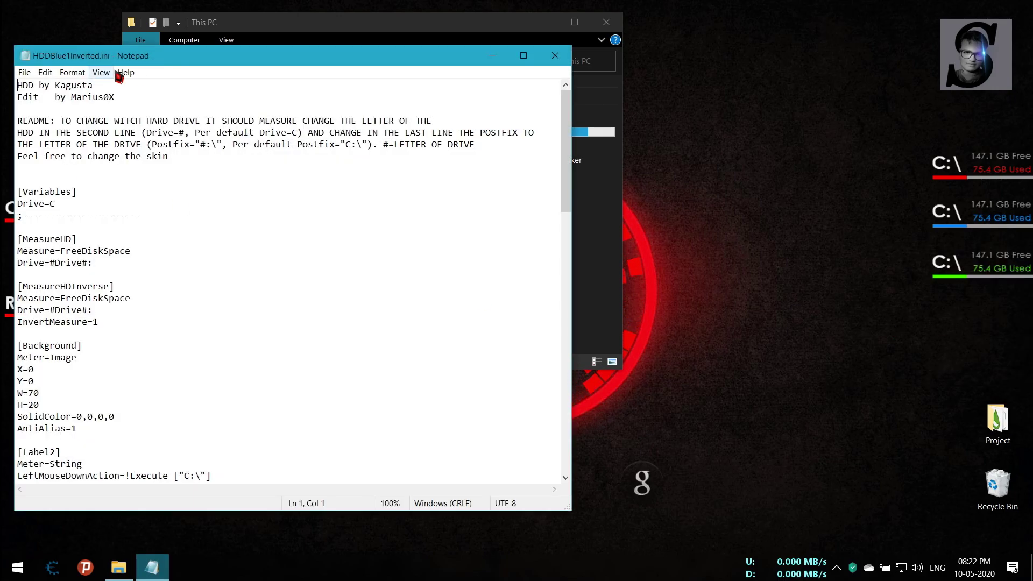
drag(181, 70, 570, 87)
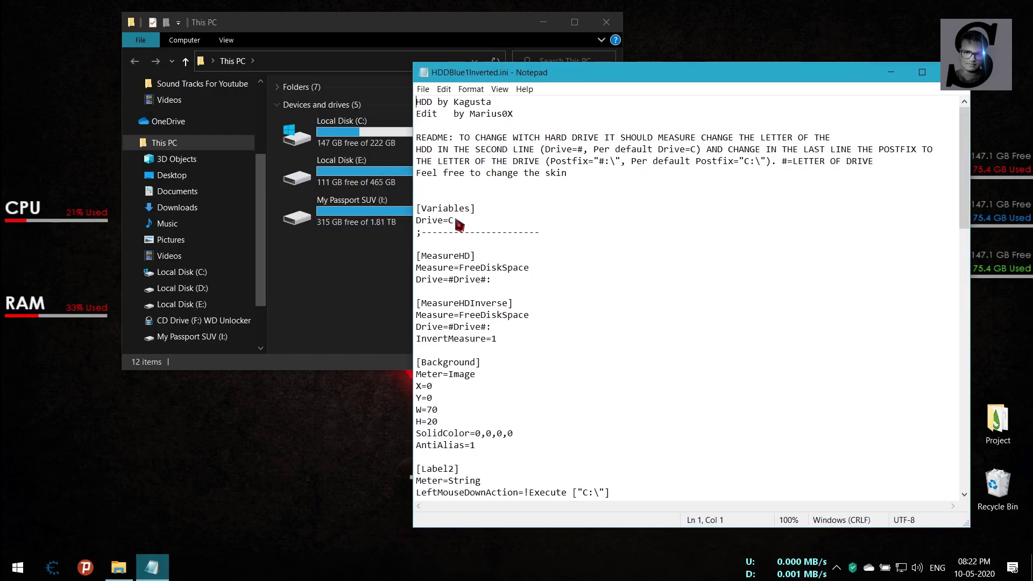
Change the skin's Drive setting and its Label1 and Label3 paths from C to D
key(BackSpace)
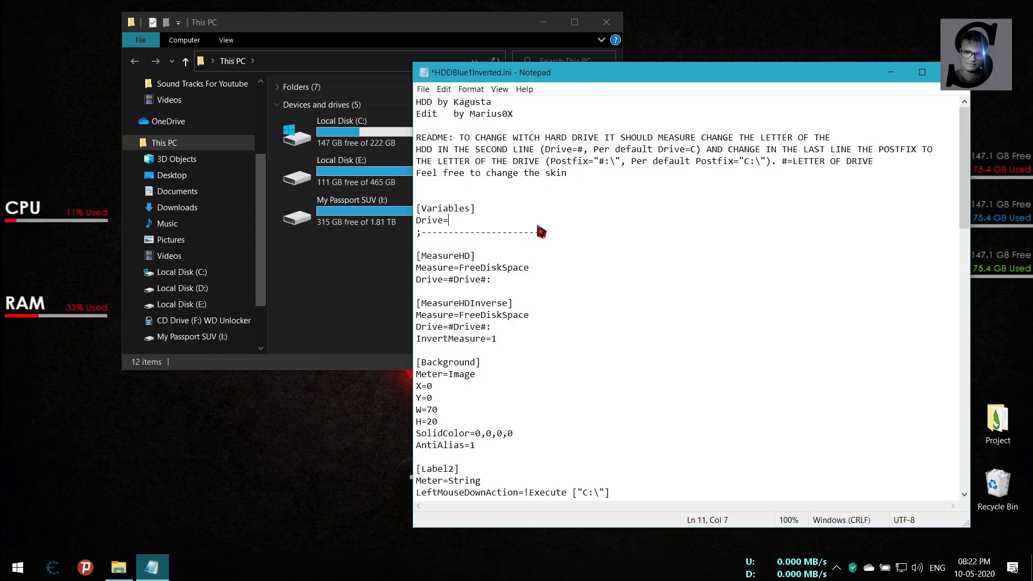
text(D)
scroll(515, 242, down, 1)
scroll(512, 282, down, 1)
scroll(519, 295, down, 1)
scroll(523, 310, down, 1)
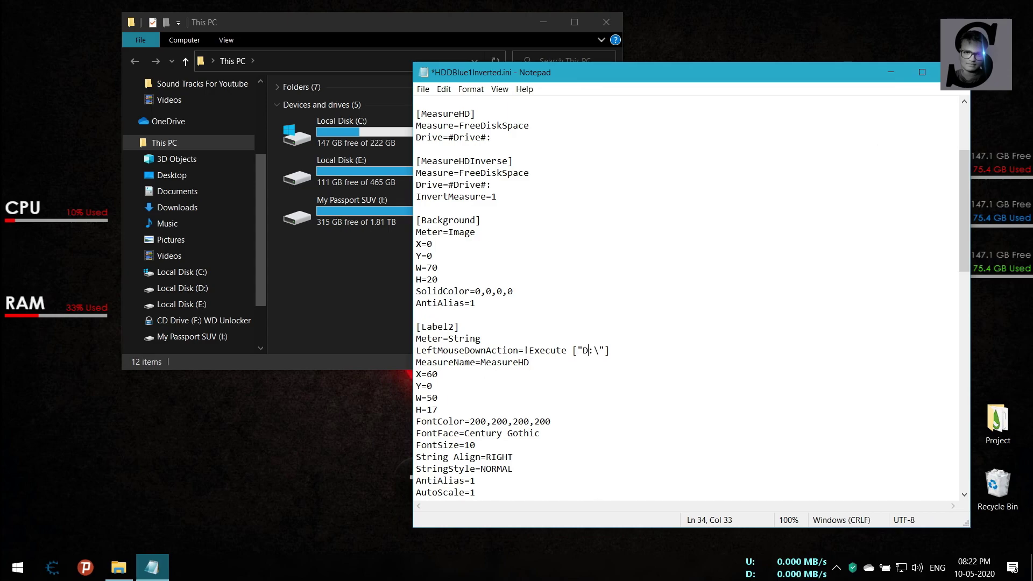
scroll(656, 379, down, 1)
scroll(649, 366, down, 2)
scroll(605, 429, down, 2)
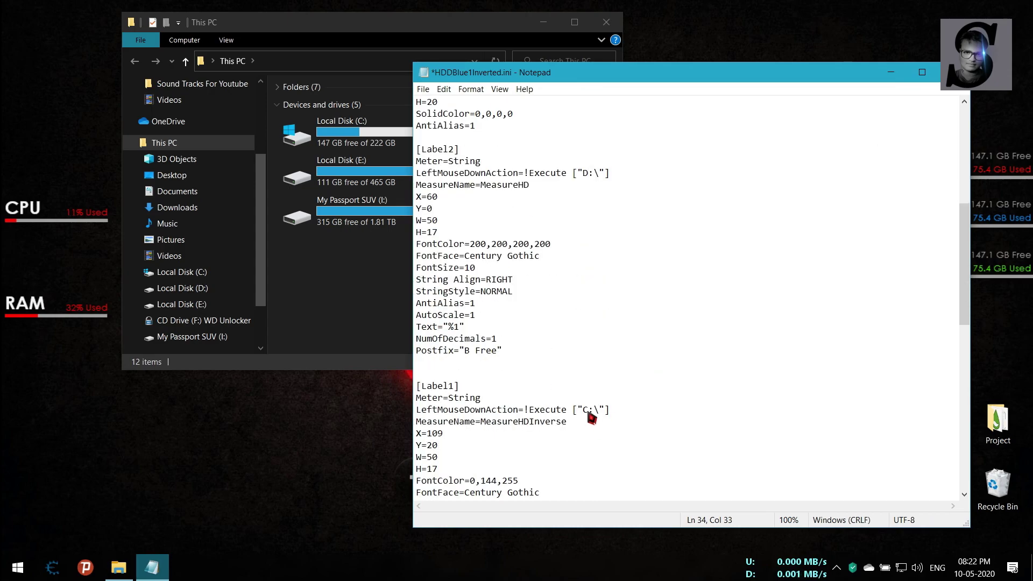
click(589, 411)
key(BackSpace)
text(D)
scroll(658, 420, down, 4)
scroll(659, 419, down, 3)
scroll(659, 417, down, 2)
scroll(638, 400, down, 2)
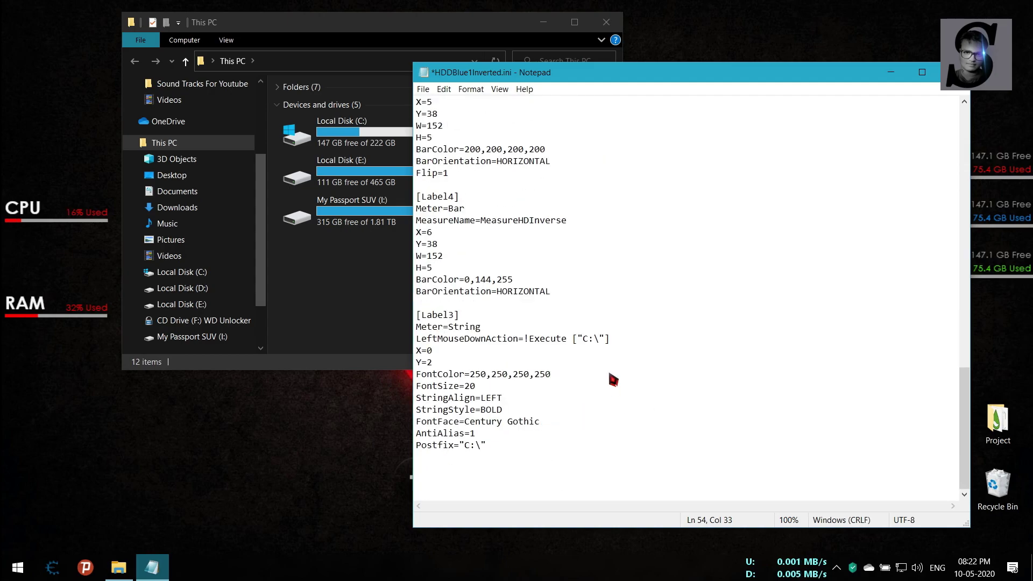
key(BackSpace)
text(D)
click(467, 442)
text(D)
Save the skin file and refresh the blue meter so it reads D:\ with 96.9 GB free
click(423, 89)
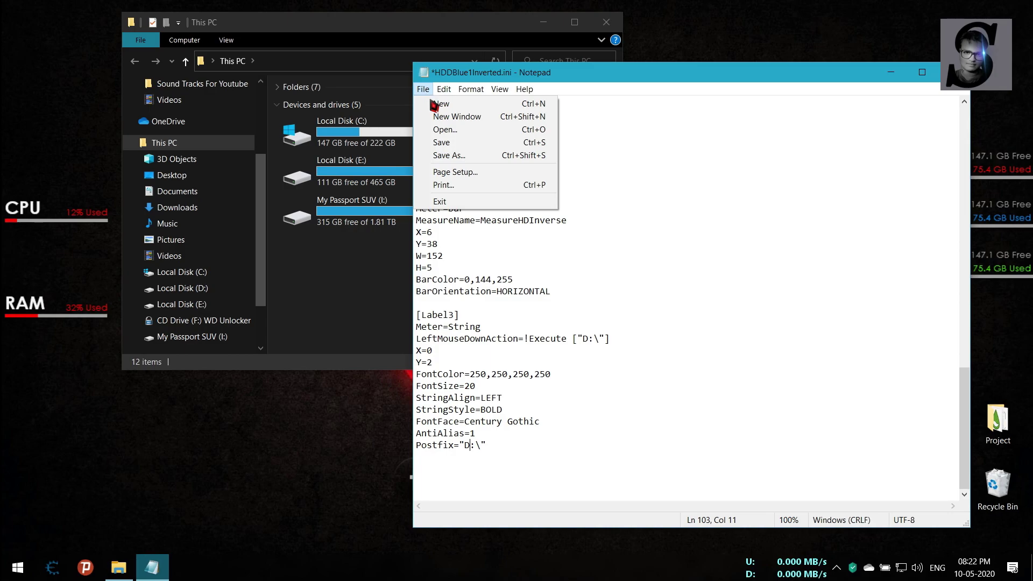
click(441, 143)
mouse_move(615, 76)
mouse_down()
mouse_move(434, 80)
mouse_move(473, 63)
mouse_up()
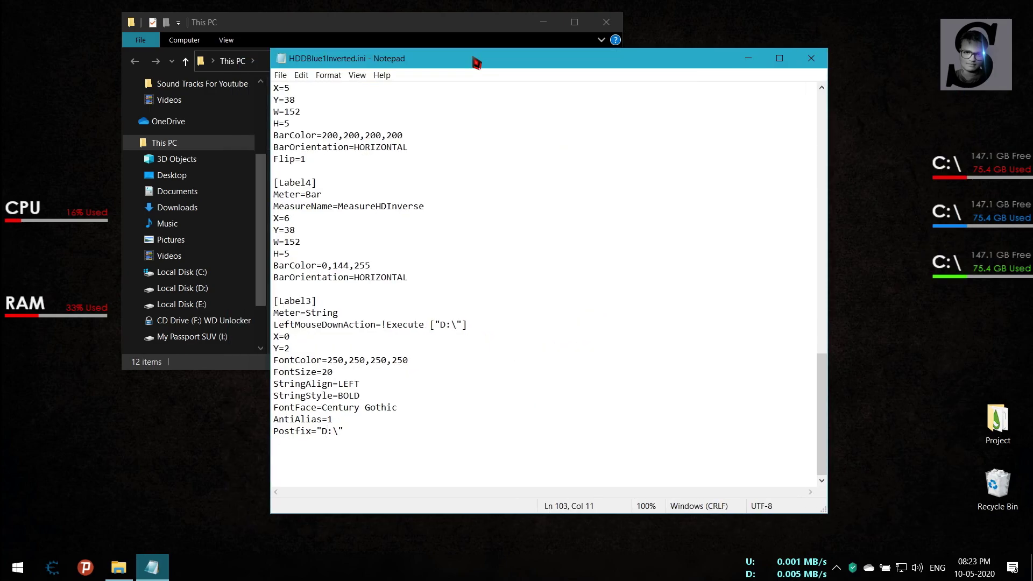
right_click(952, 233)
click(892, 340)
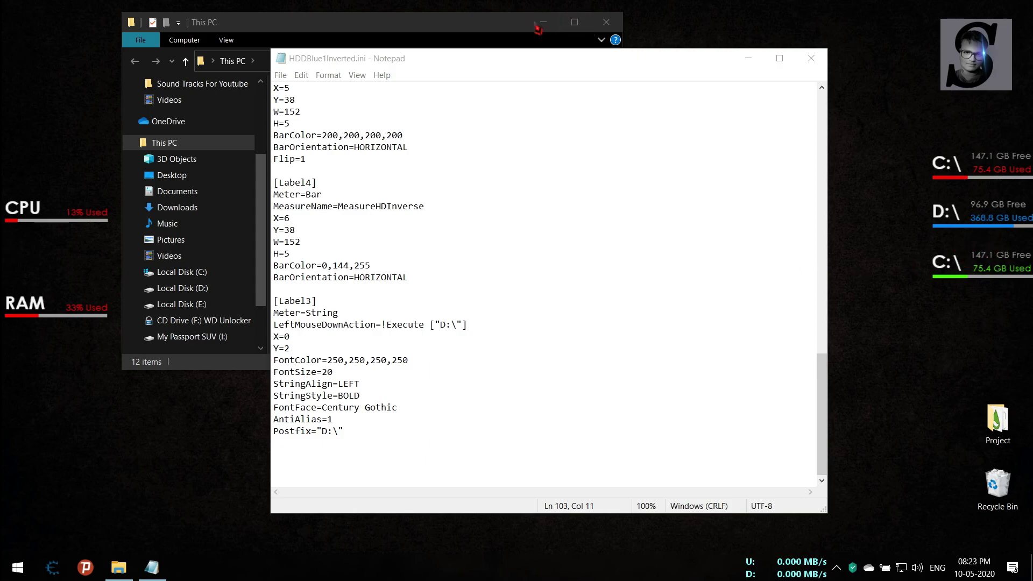
Minimize File Explorer and Notepad to reveal the desktop
click(549, 27)
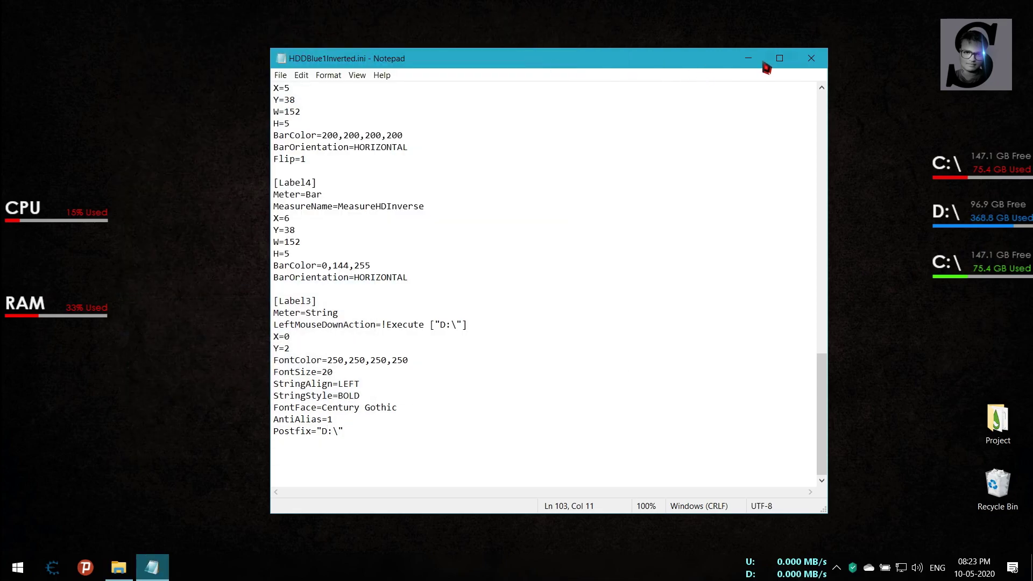
click(748, 59)
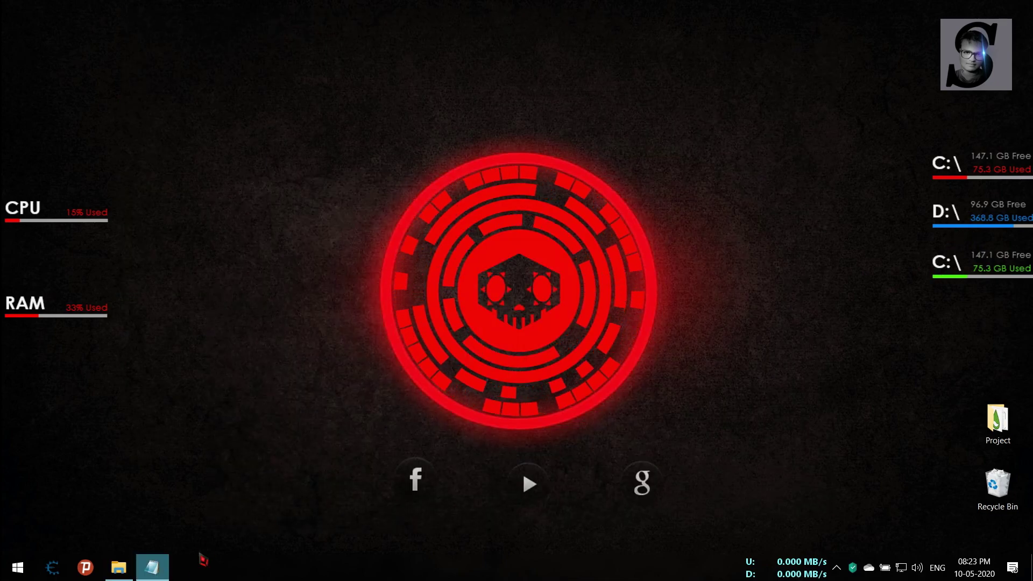
Change the D:\ skin's Label4 BarColor value to 255,0,0
click(152, 568)
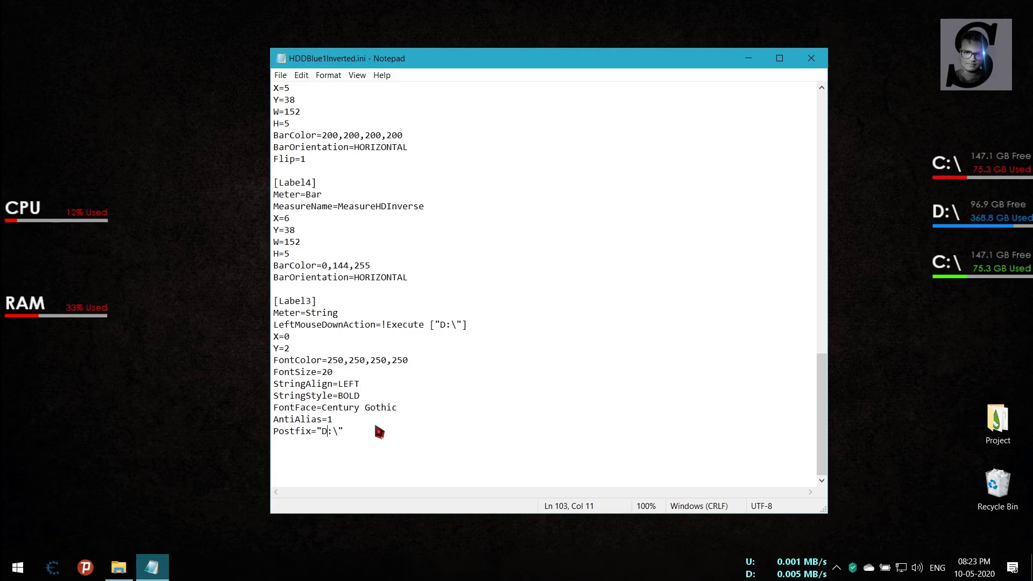
scroll(376, 329, up, 1)
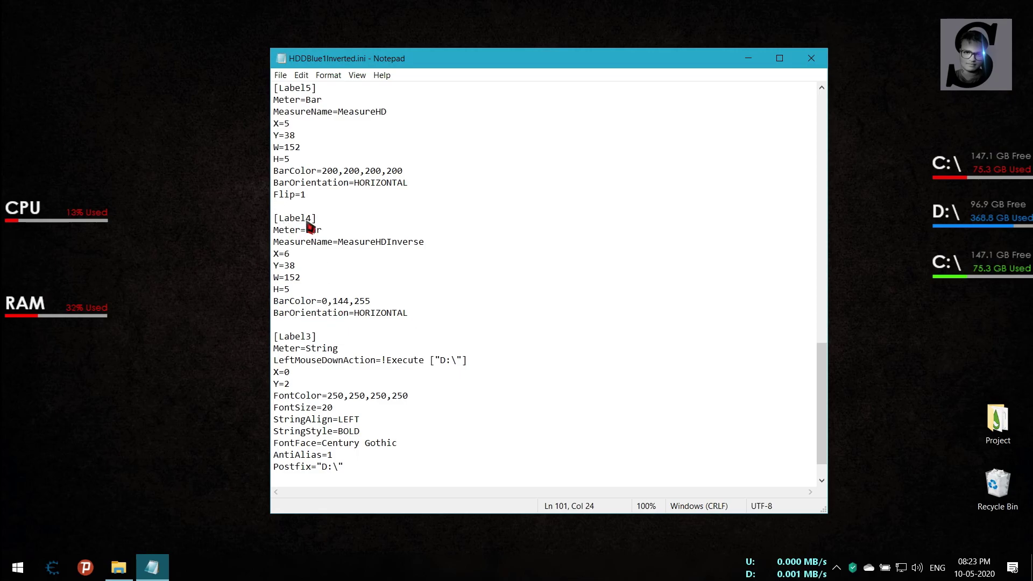
click(374, 302)
key(BackSpace)
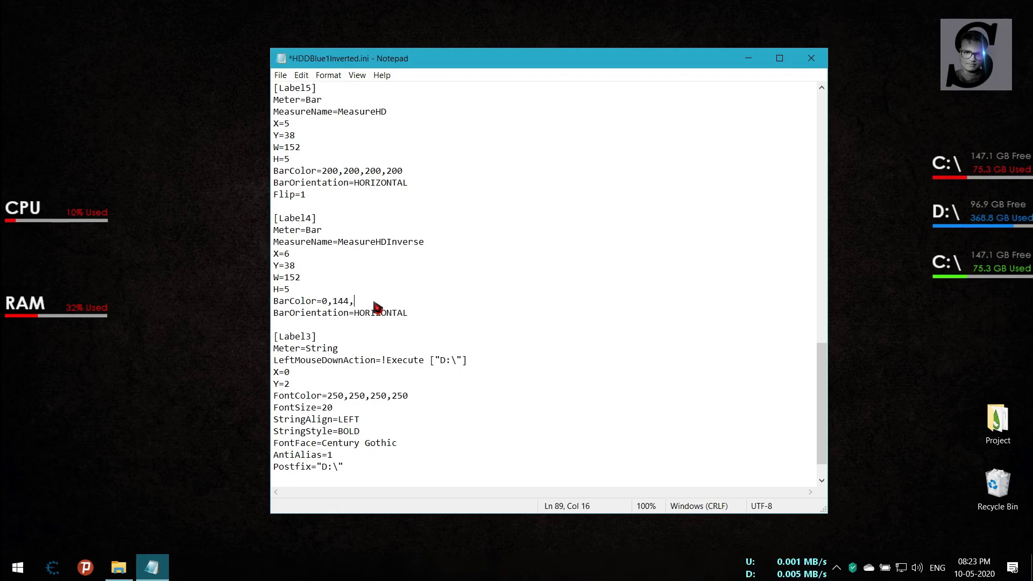
text(0)
click(350, 301)
key(BackSpace)
key(BackSpace)
key(BackSpace)
text(0)
click(327, 301)
key(BackSpace)
text(255,)
Save the file, refresh the D:\ meter so its bar turns red, and close Notepad
click(281, 75)
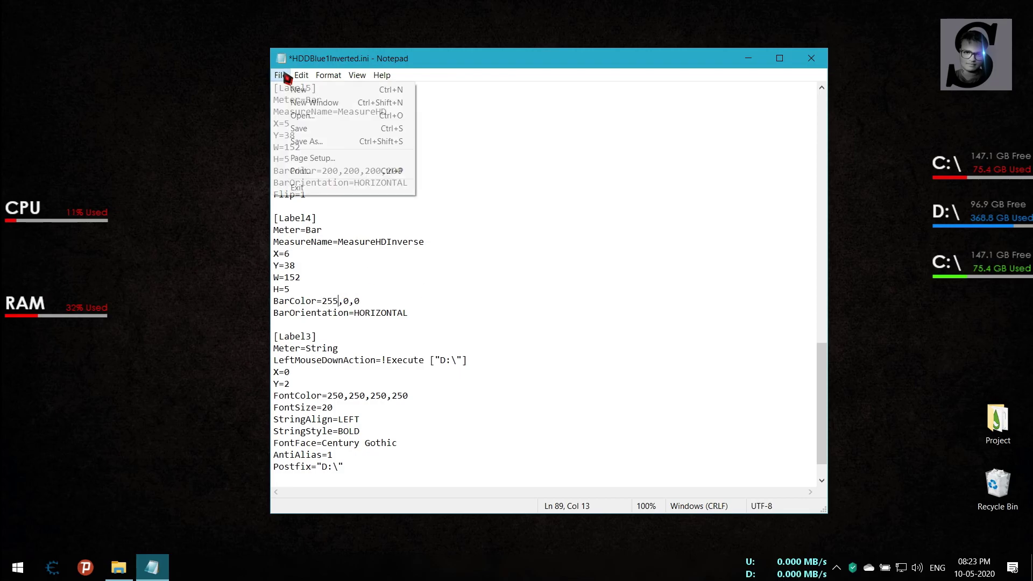
click(303, 132)
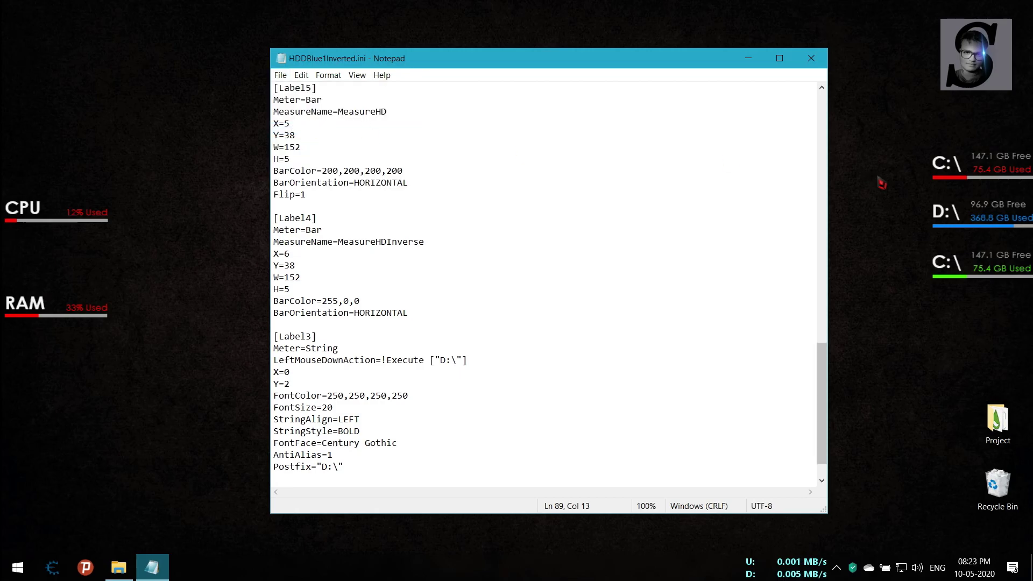
click(982, 234)
right_click(983, 234)
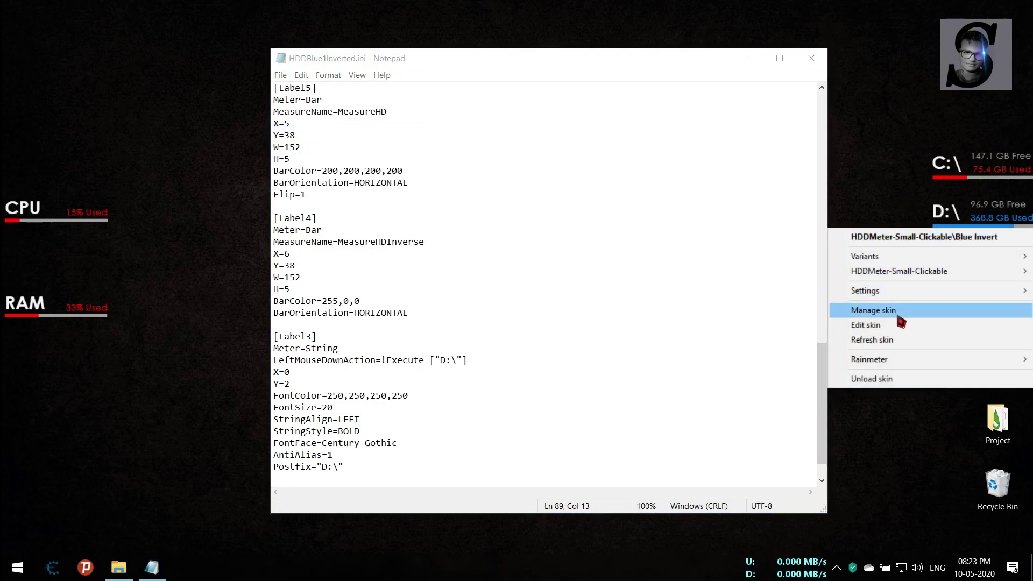
click(887, 346)
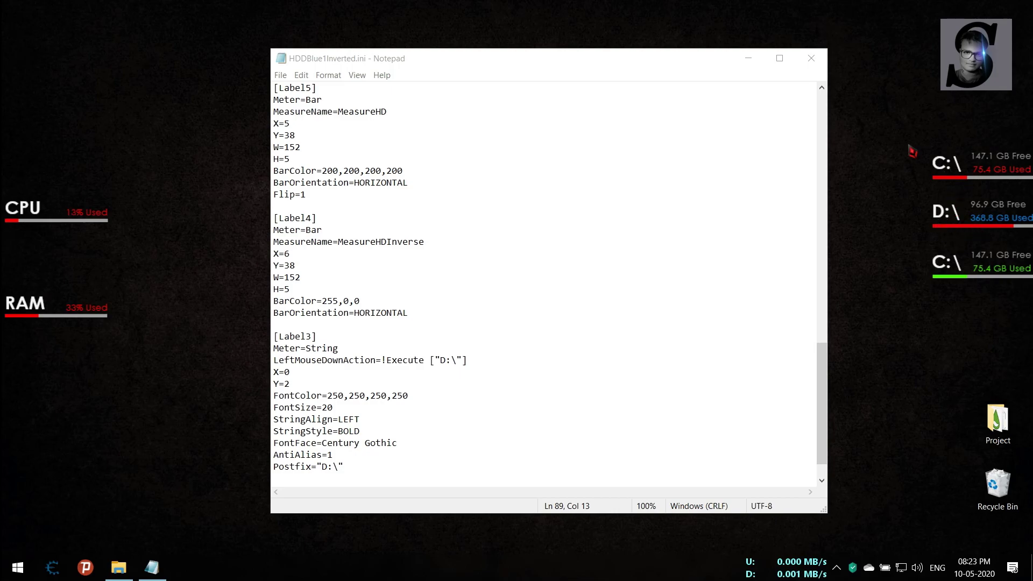
click(811, 58)
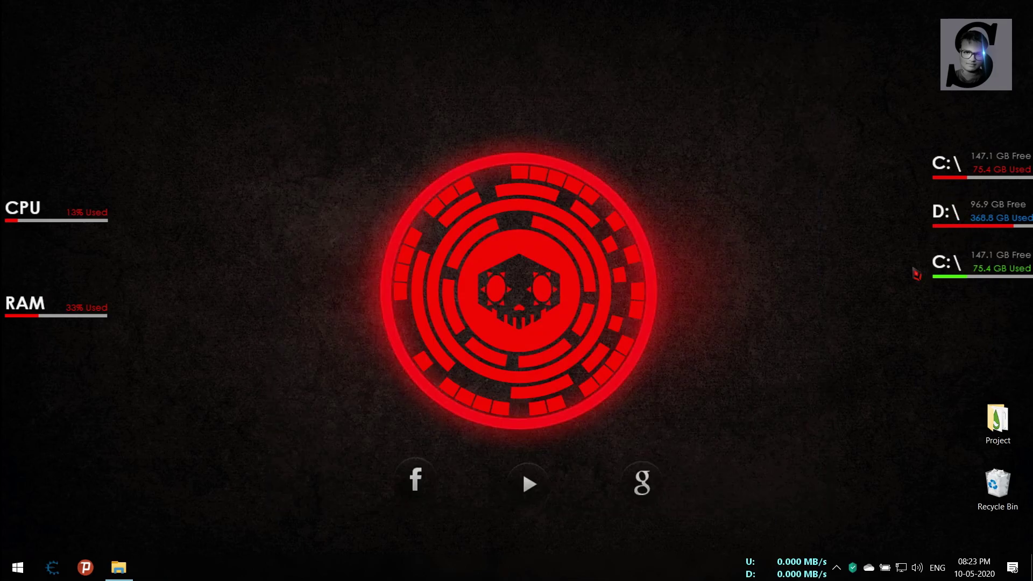
Edit the green meter's skin file so its Drive, paths and label read E instead of C
right_click(954, 279)
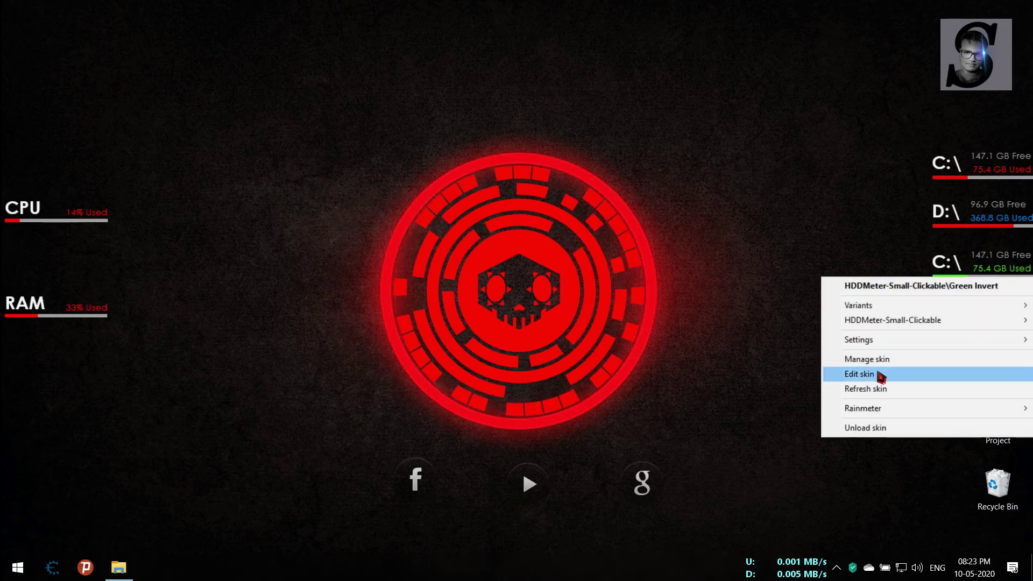
click(882, 376)
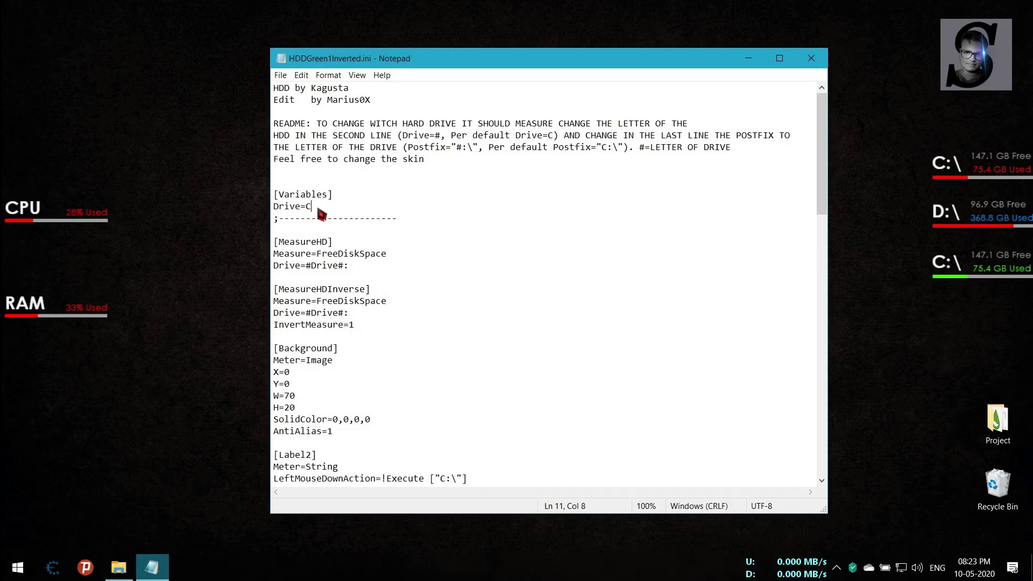
key(BackSpace)
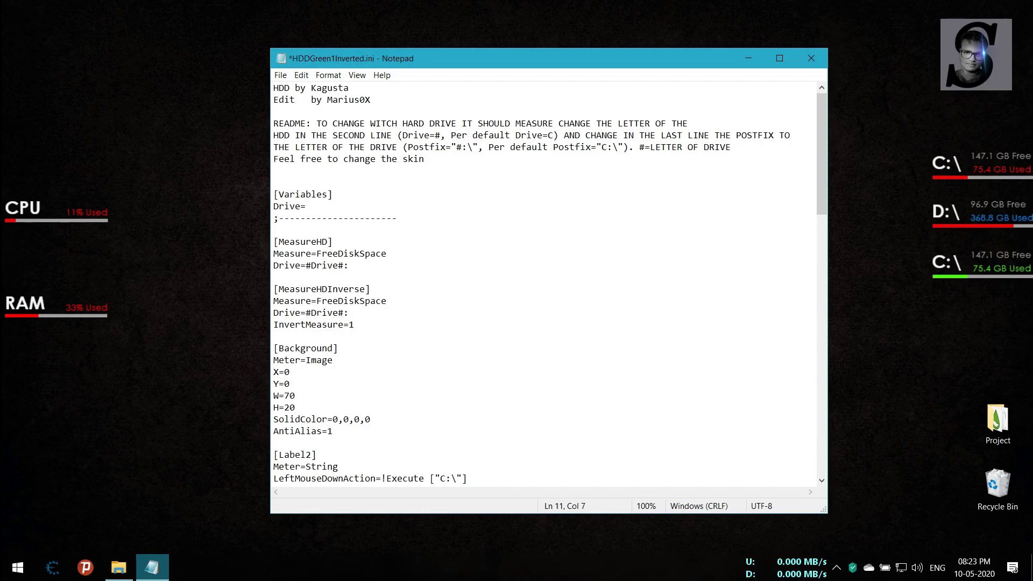
text(E)
scroll(436, 402, down, 2)
scroll(449, 378, down, 1)
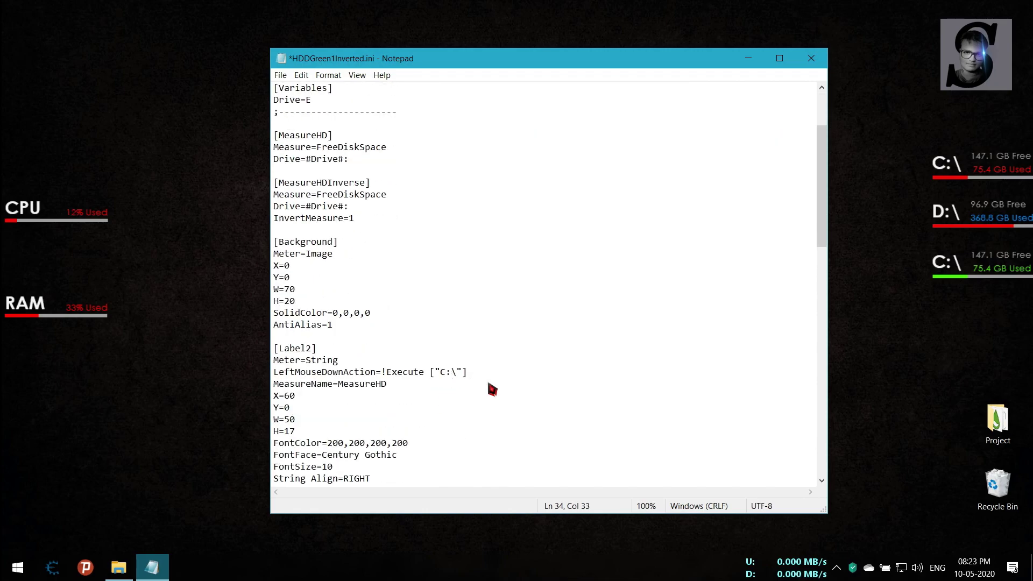
key(BackSpace)
text(E)
scroll(475, 400, down, 2)
scroll(476, 401, down, 2)
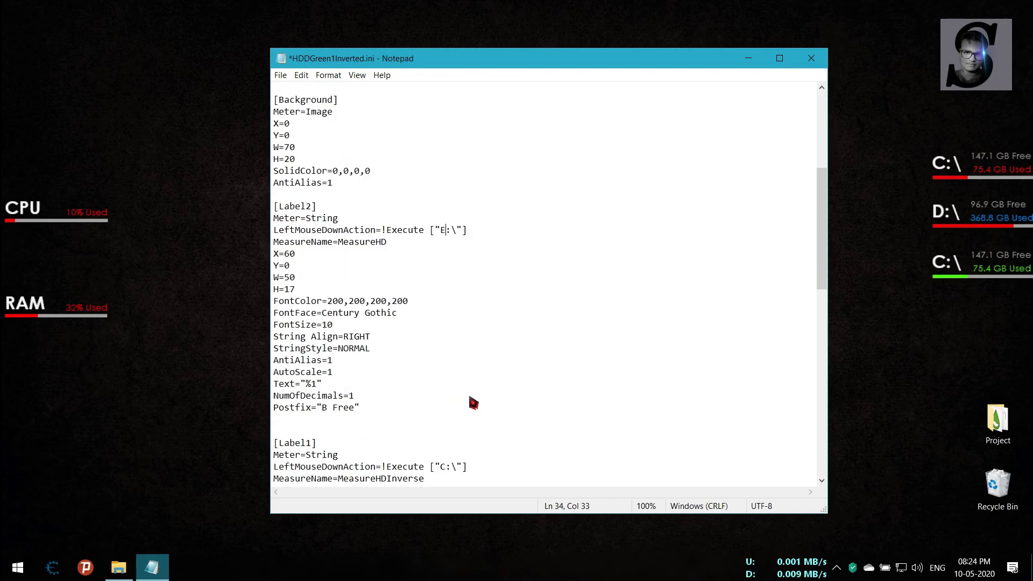
key(BackSpace)
text(E)
scroll(478, 461, down, 4)
scroll(481, 440, down, 5)
scroll(476, 431, down, 3)
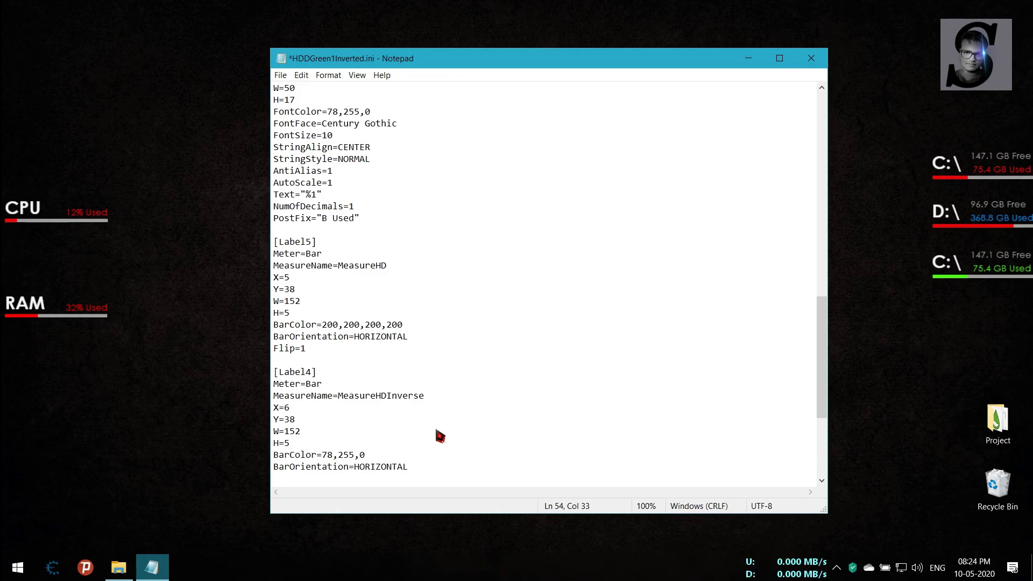
scroll(436, 424, down, 3)
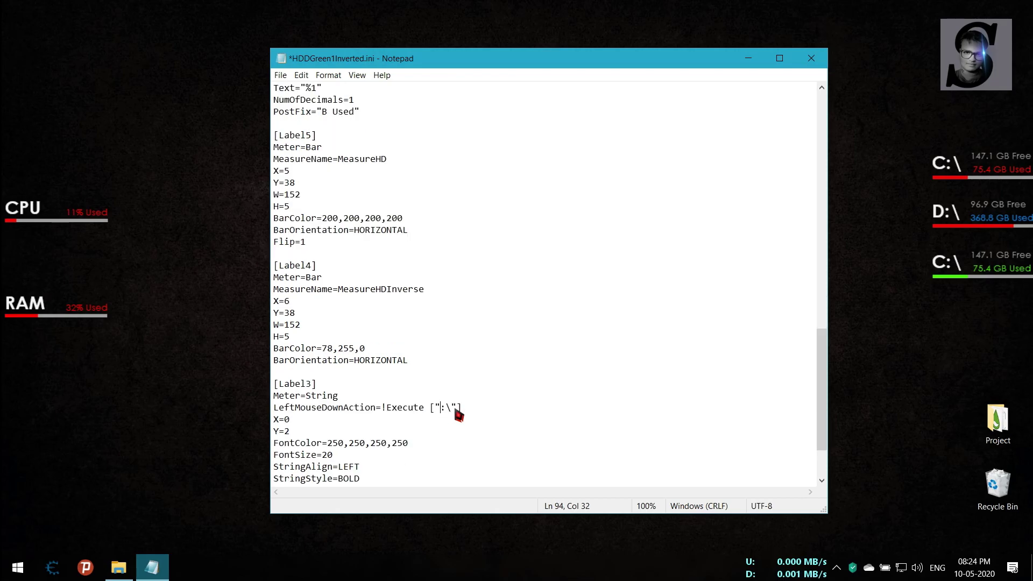
text(E)
scroll(457, 424, down, 3)
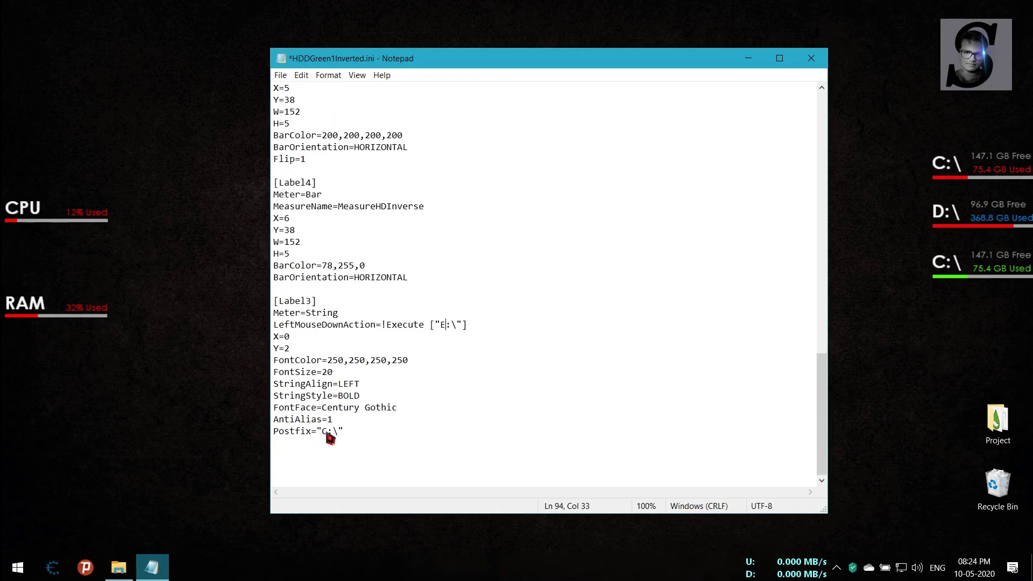
key(BackSpace)
text(E)
scroll(317, 410, up, 1)
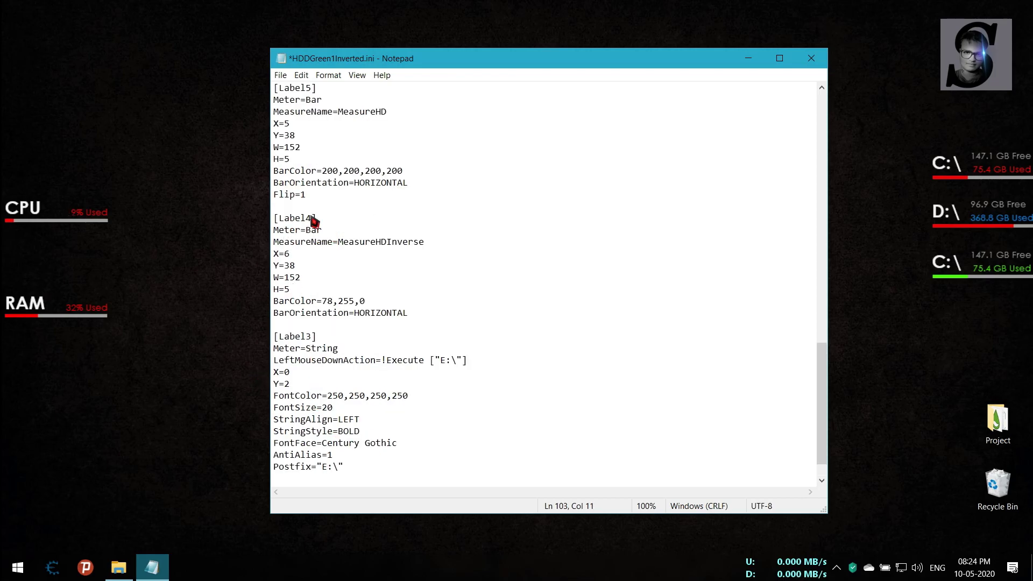
Set the skin's BarColor to 255,0,0 and save with Ctrl+S
click(335, 303)
key(BackSpace)
key(BackSpace)
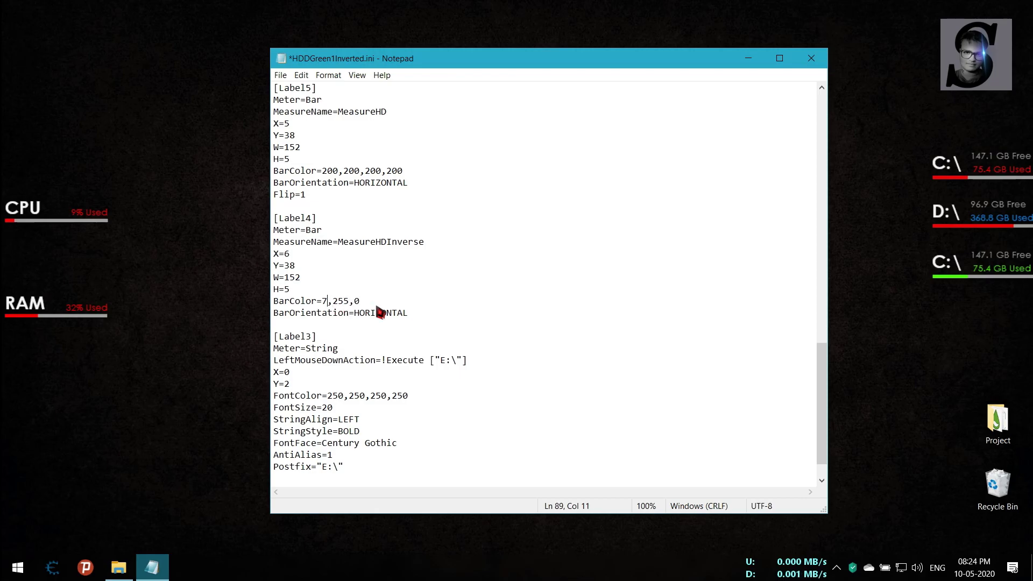
text(255)
click(365, 302)
key(BackSpace)
text(0)
key(ctrl+s)
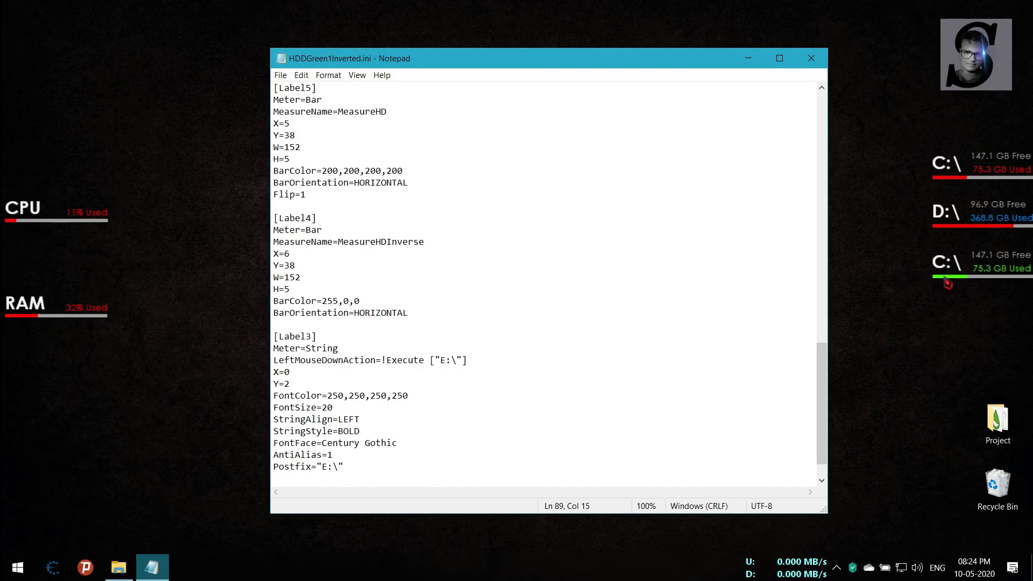
Refresh the third drive meter so it reads E:\ with 111.4 GB free and a red bar
right_click(946, 283)
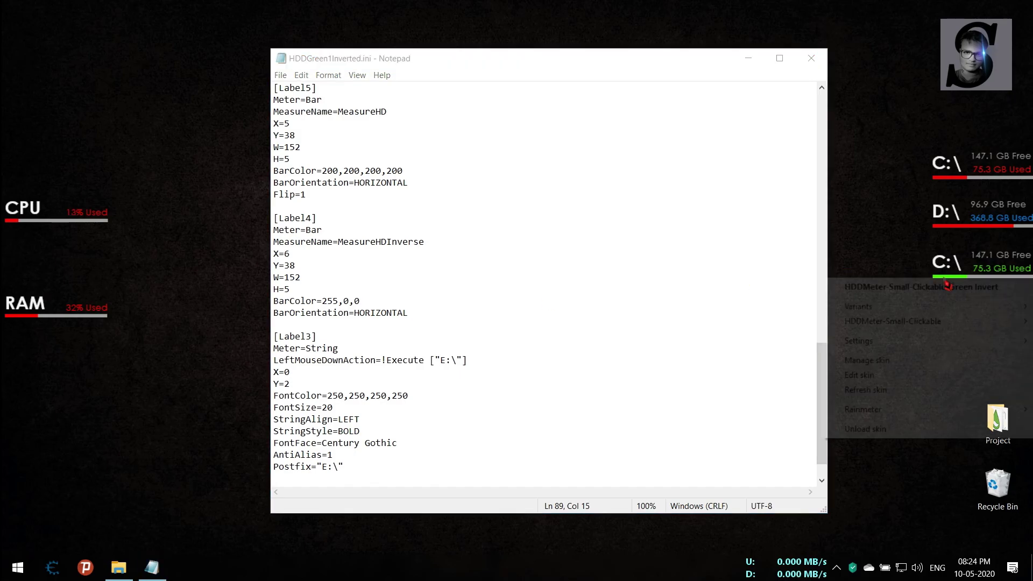
click(880, 392)
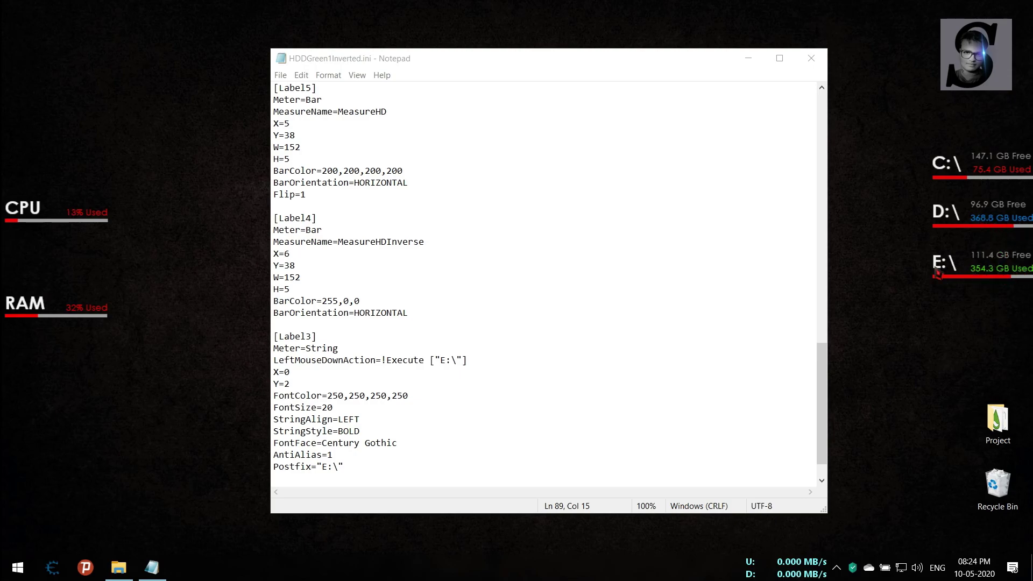
scroll(339, 290, up, 1)
scroll(341, 290, up, 1)
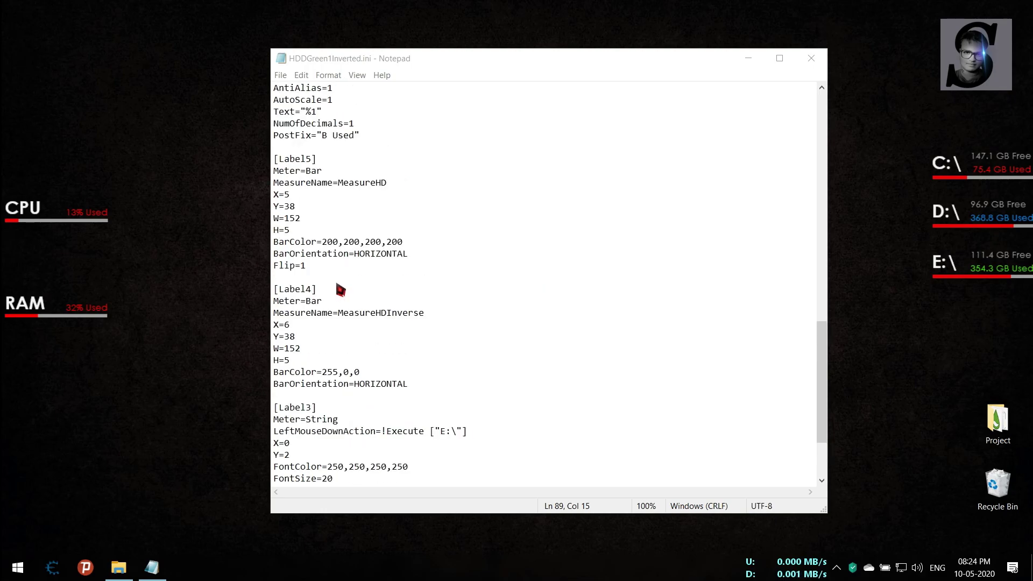
scroll(340, 290, up, 1)
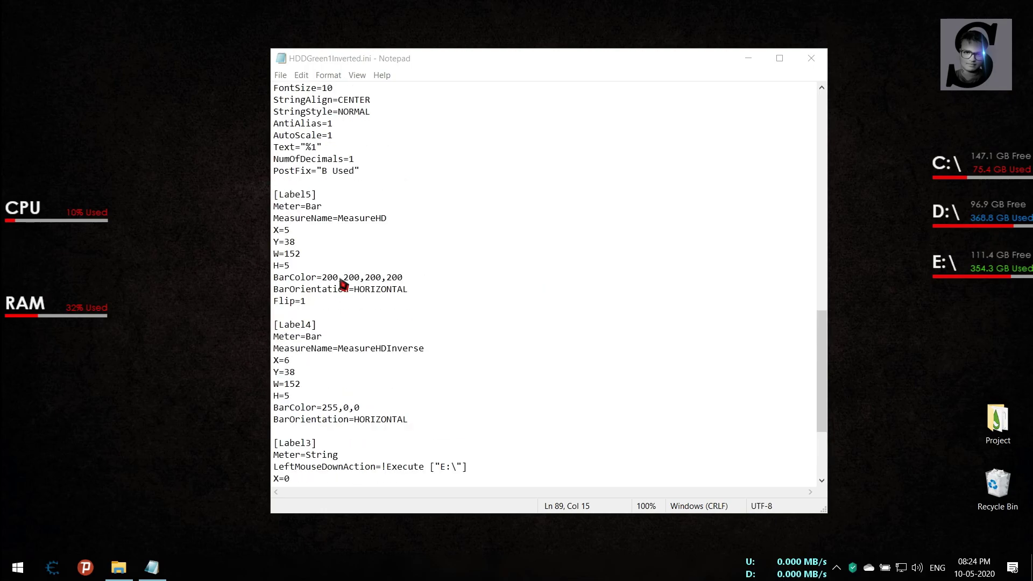
scroll(343, 285, up, 2)
scroll(342, 284, up, 1)
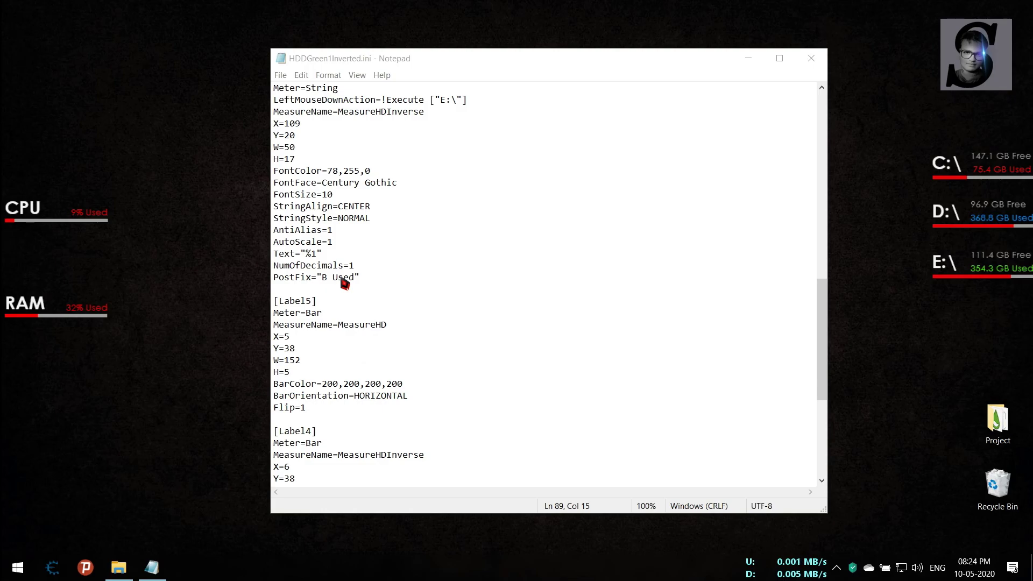
Save the E:\ skin's Label1 FontColor as 255,0,0 and refresh the meter so its used-space text is red
click(360, 172)
scroll(281, 178, up, 1)
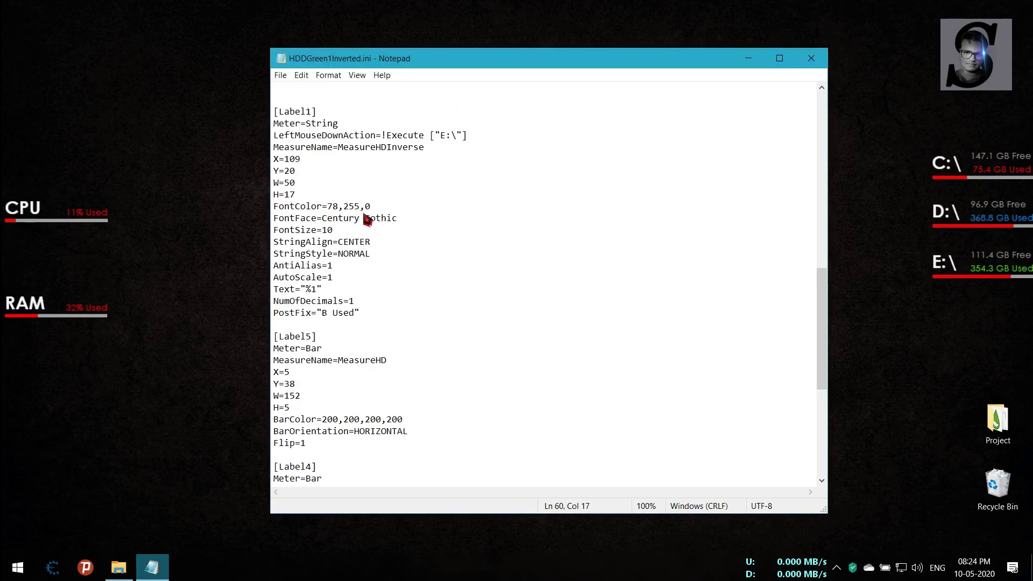
key(BackSpace)
key(BackSpace)
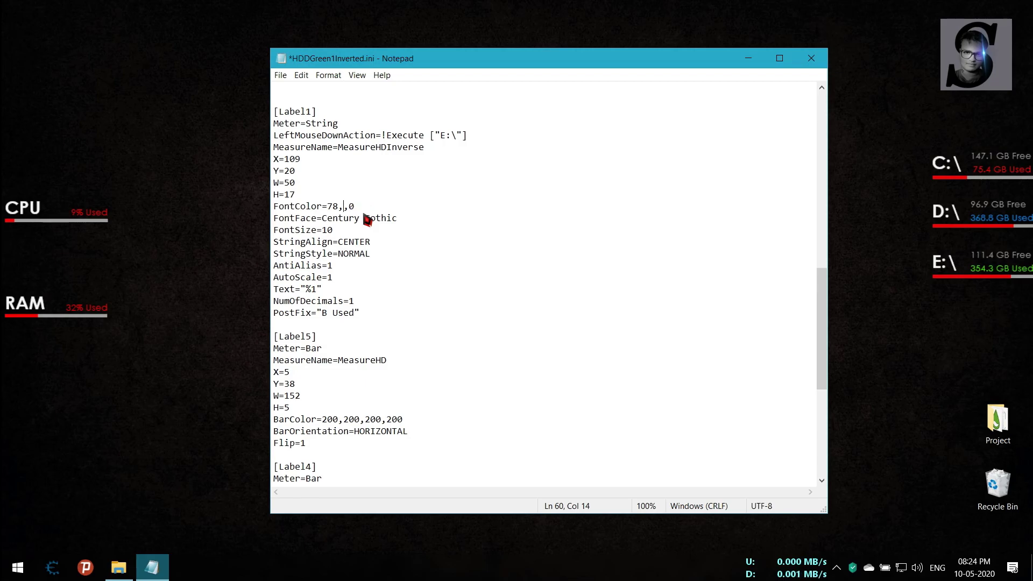
text(0)
click(340, 206)
key(BackSpace)
text(255)
key(ctrl+s)
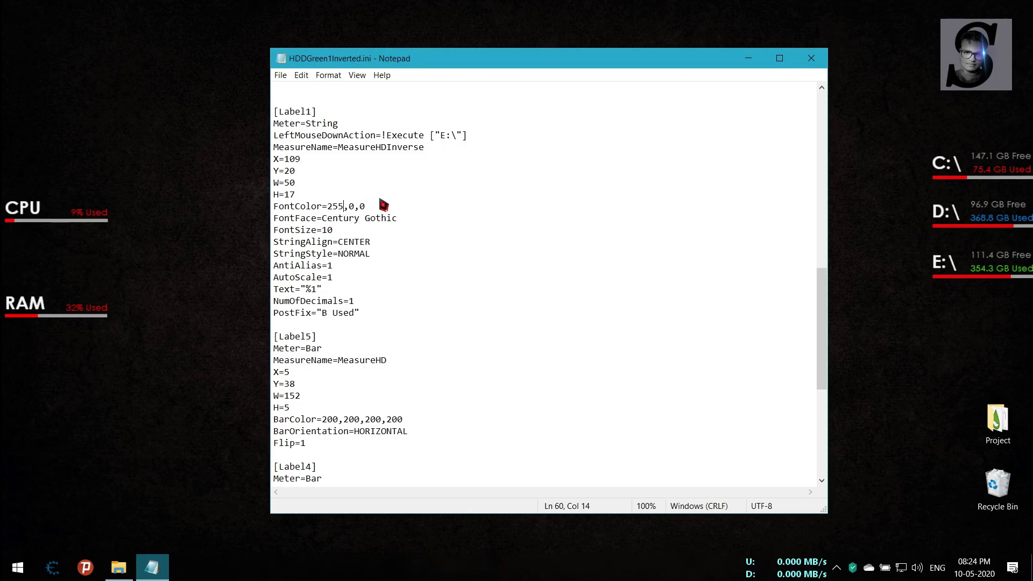
right_click(945, 283)
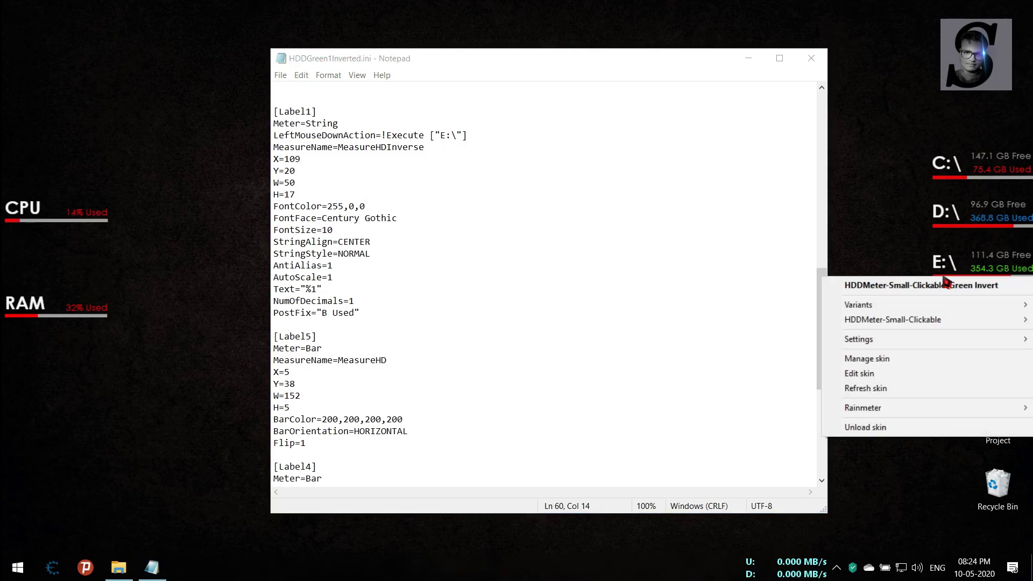
click(870, 391)
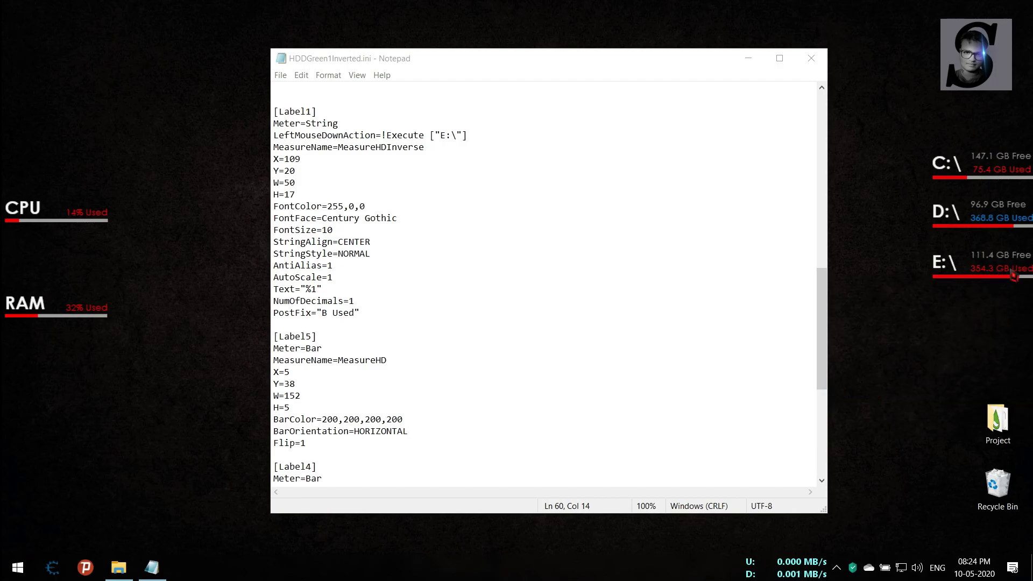
Close the E:\ file, edit the D:\ meter's skin and change its Label1 FontColor to 255,0,0
click(811, 58)
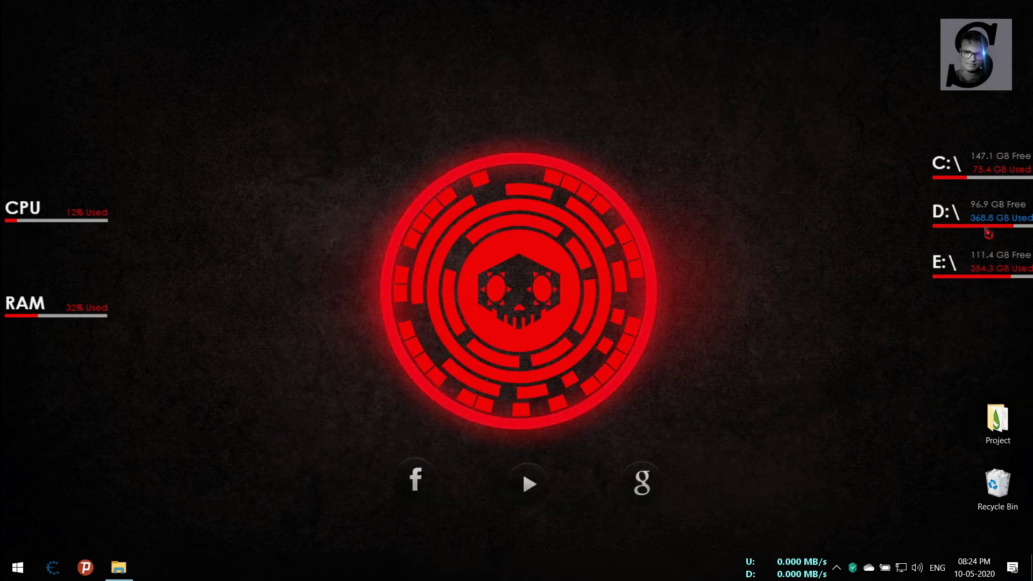
right_click(987, 232)
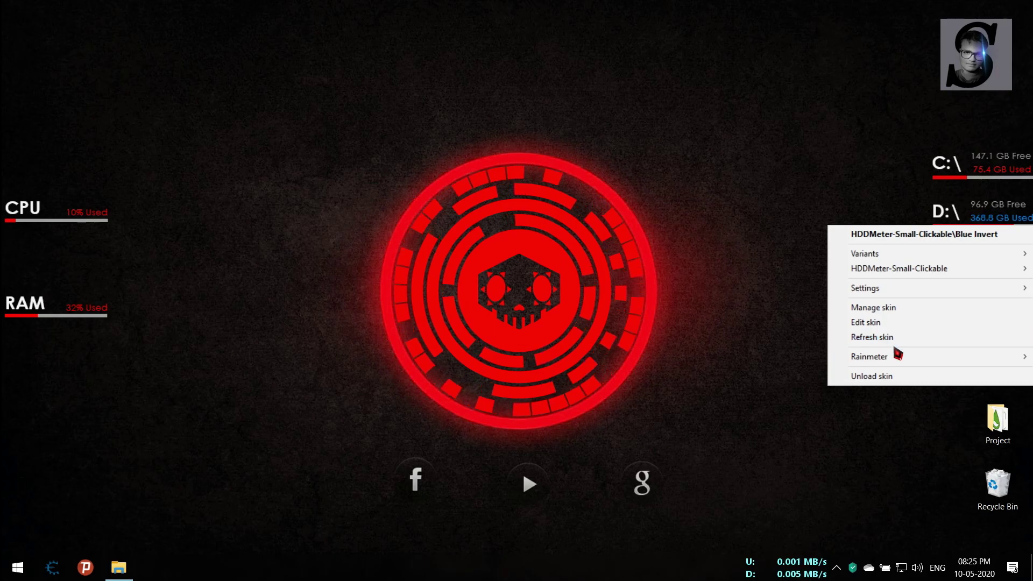
click(880, 322)
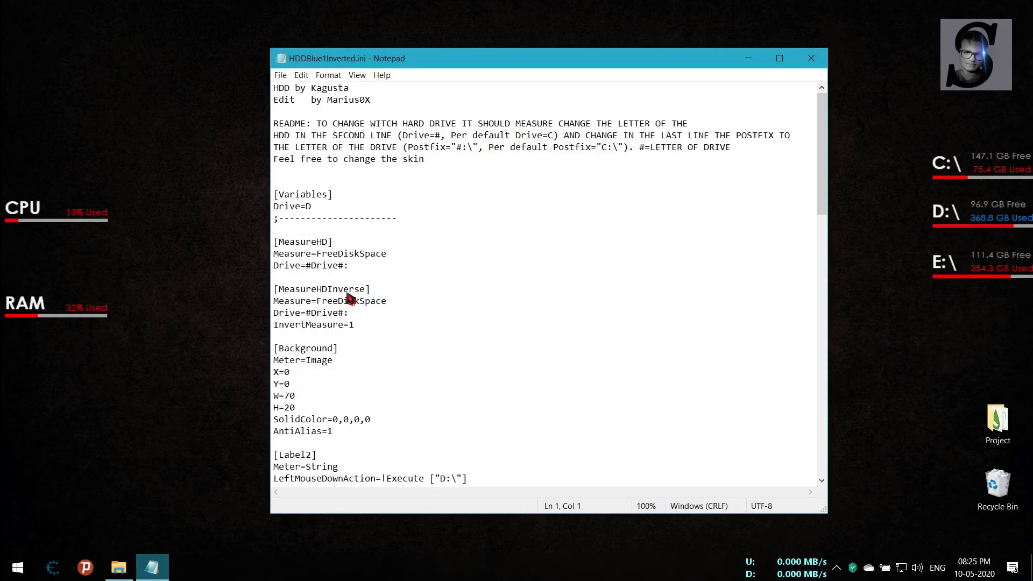
scroll(347, 297, down, 1)
scroll(352, 301, down, 1)
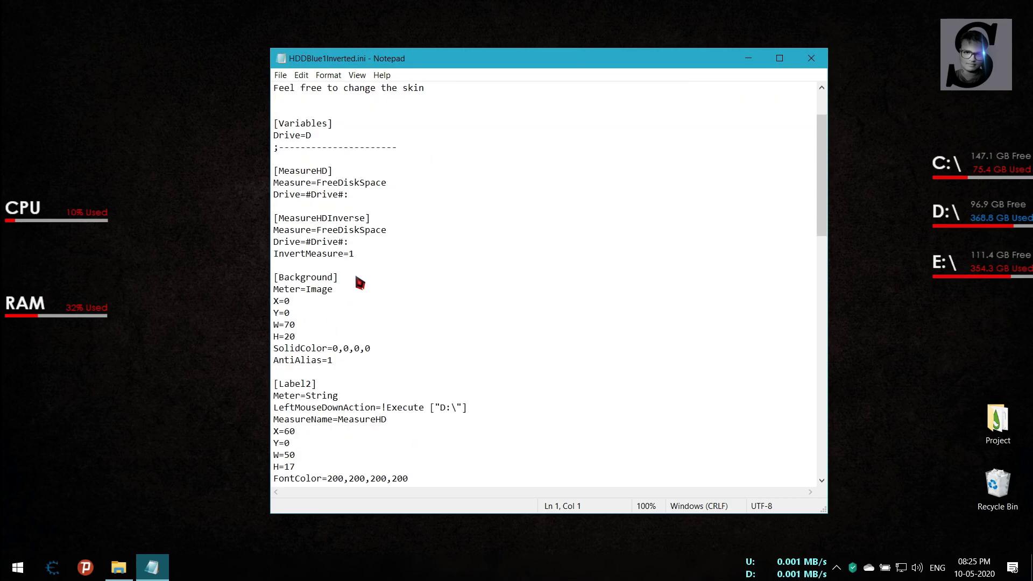
scroll(360, 284, down, 1)
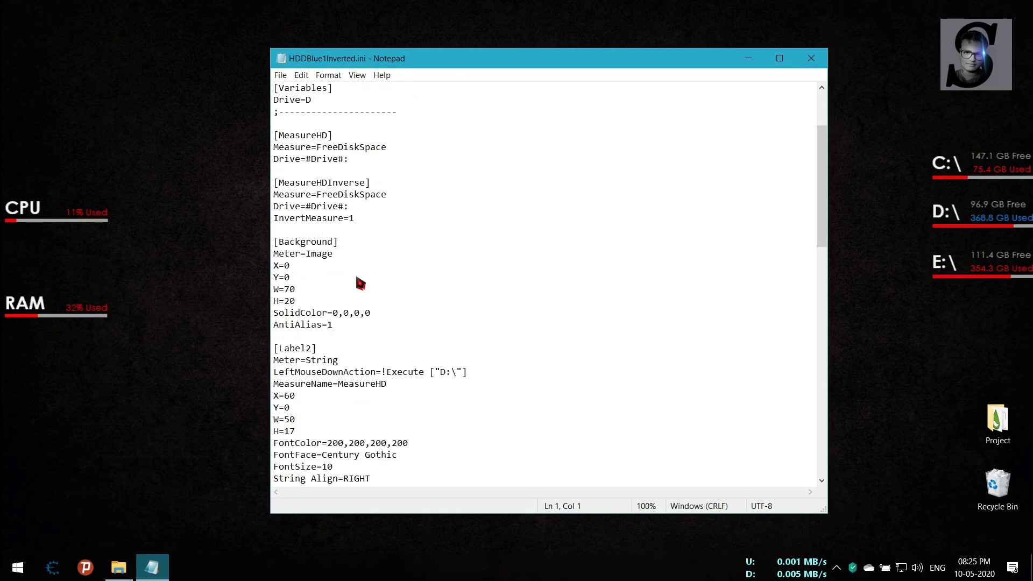
scroll(360, 283, down, 1)
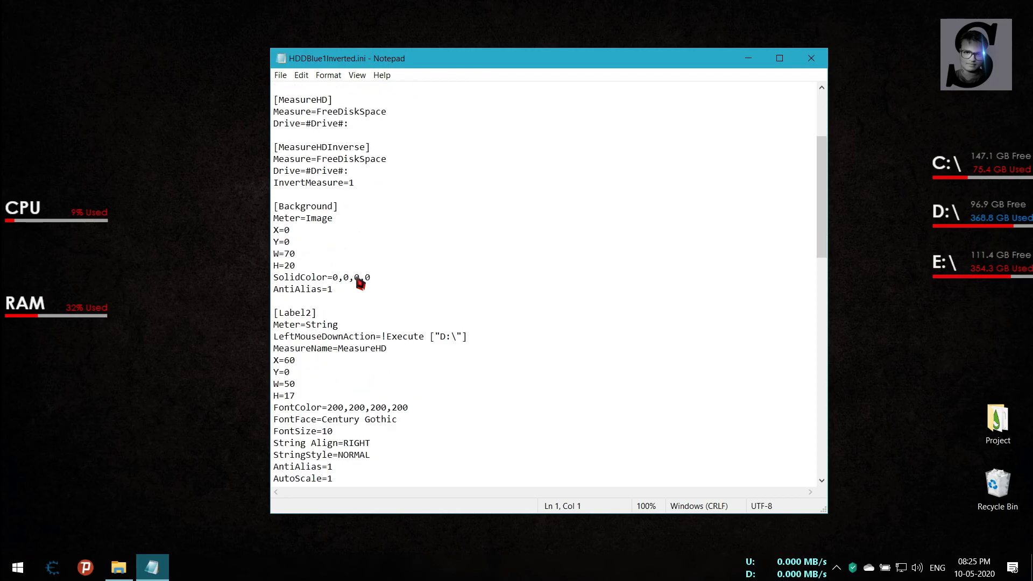
scroll(360, 283, up, 1)
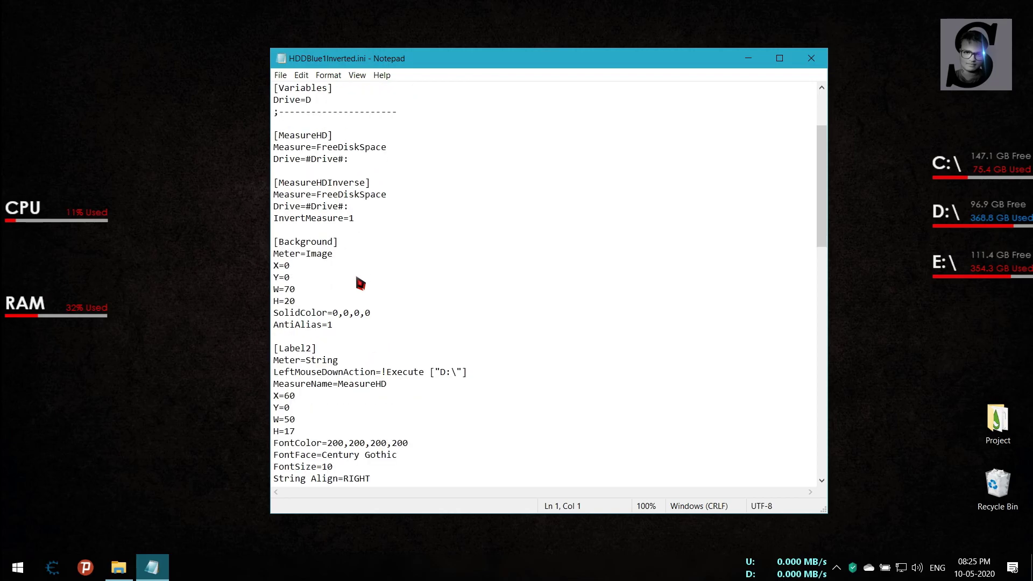
scroll(360, 283, down, 1)
scroll(360, 284, down, 1)
scroll(360, 284, down, 1)
scroll(361, 283, down, 2)
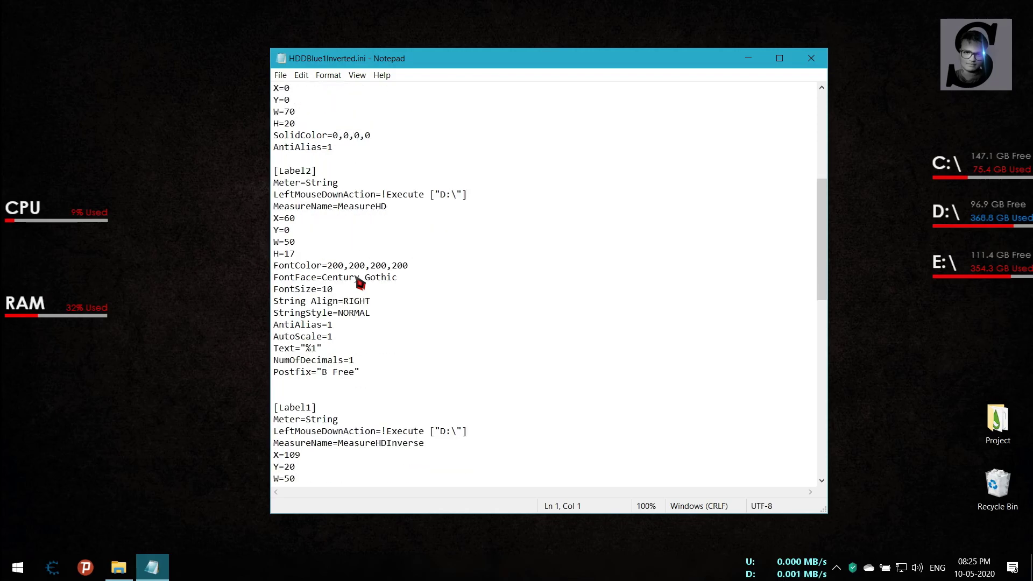
scroll(360, 284, down, 2)
scroll(361, 283, down, 1)
scroll(356, 279, down, 1)
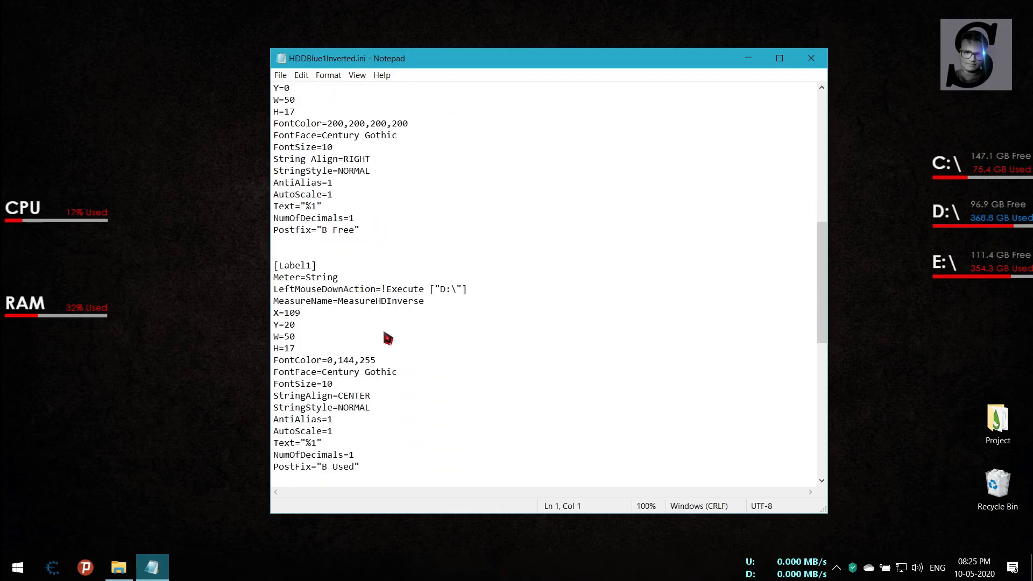
click(381, 360)
key(BackSpace)
key(BackSpace)
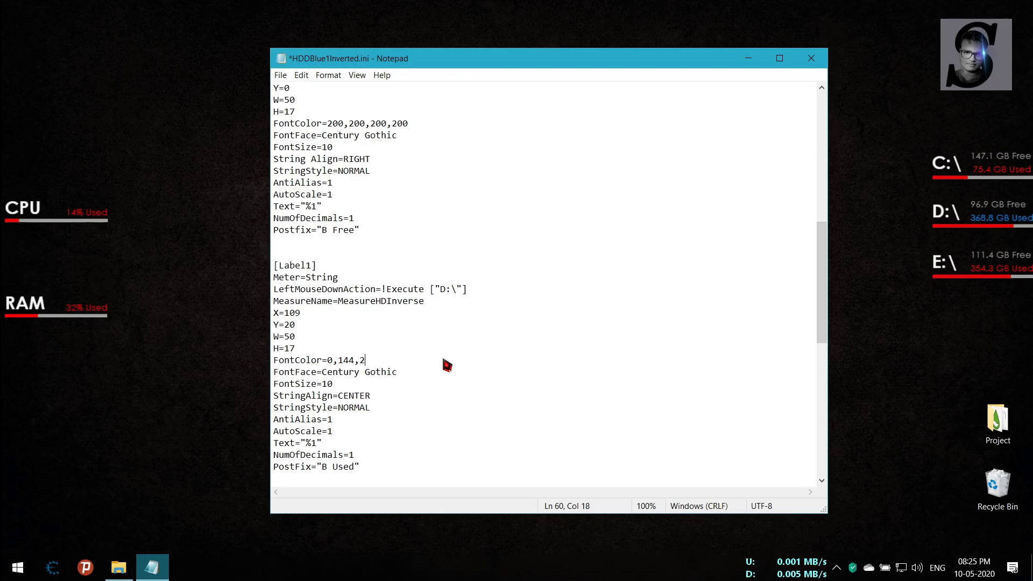
key(BackSpace)
text(0)
key(BackSpace)
key(BackSpace)
text(0)
key(BackSpace)
text(2)
Save the file, refresh the D:\ meter to show red text, and close Notepad
key(ctrl+s)
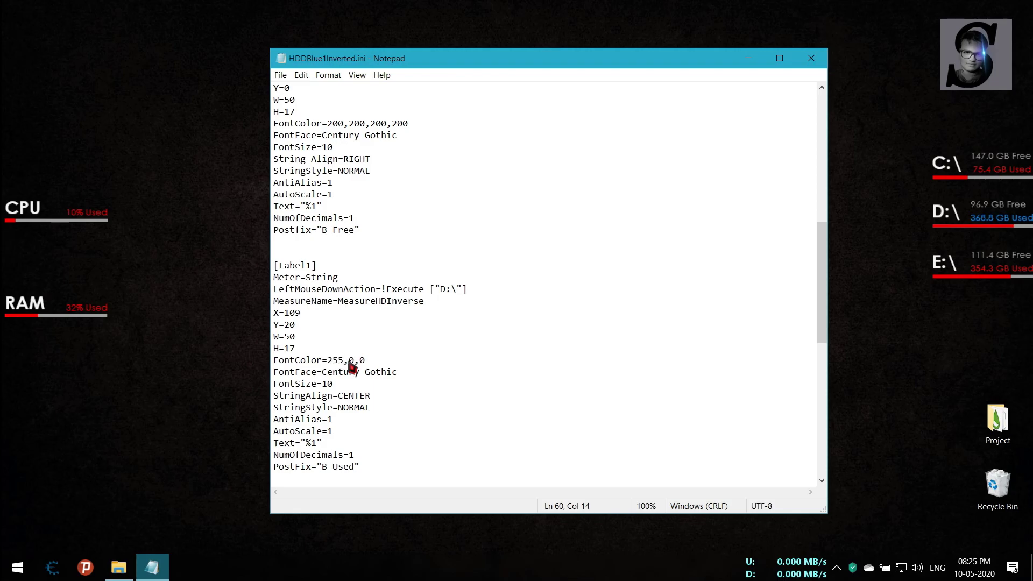
right_click(960, 233)
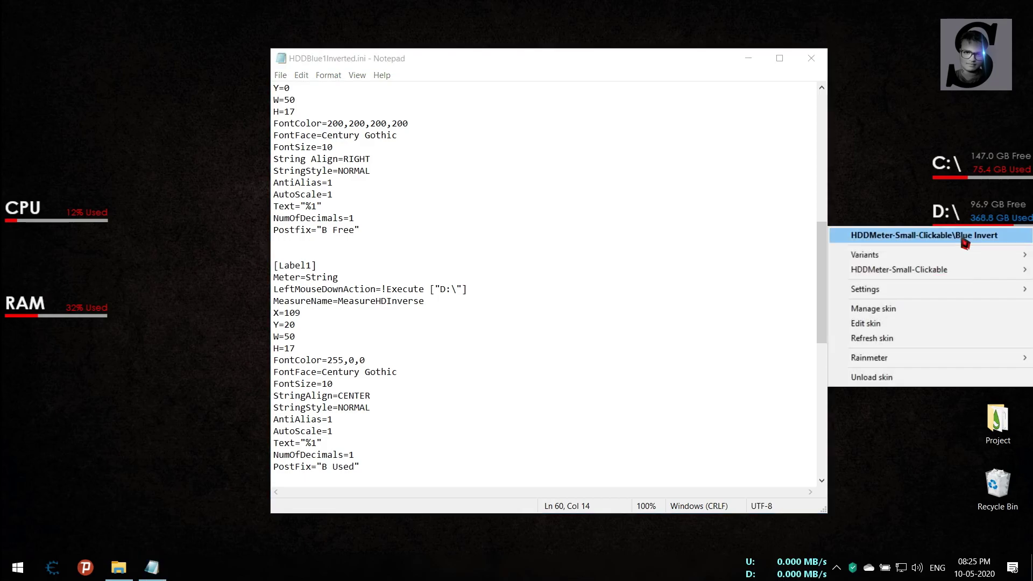
click(899, 338)
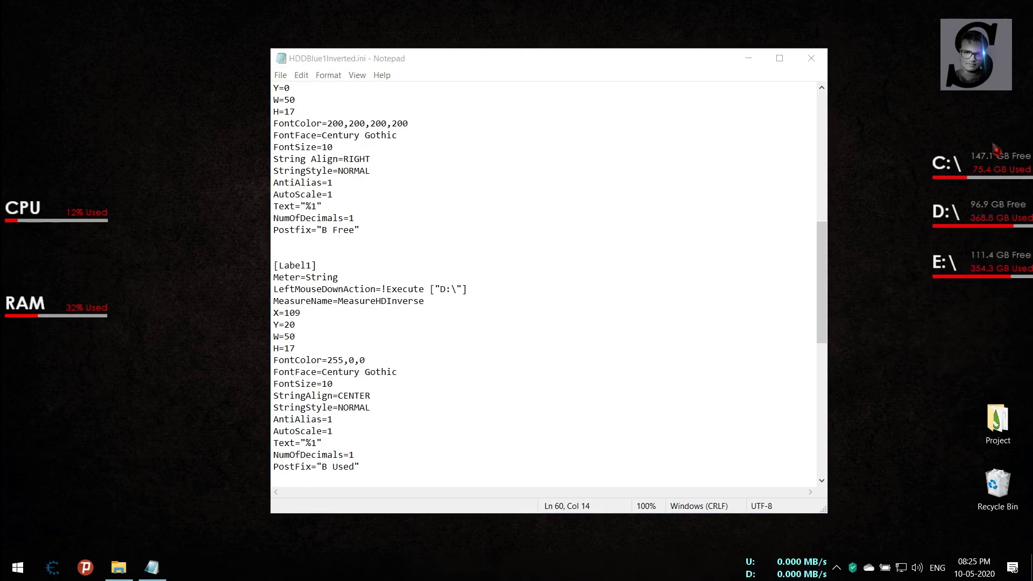
click(811, 59)
Drag the E:\, D:\ and C:\ meters down the right edge and move the Project icon beside the Recycle Bin
right_click(727, 96)
click(751, 136)
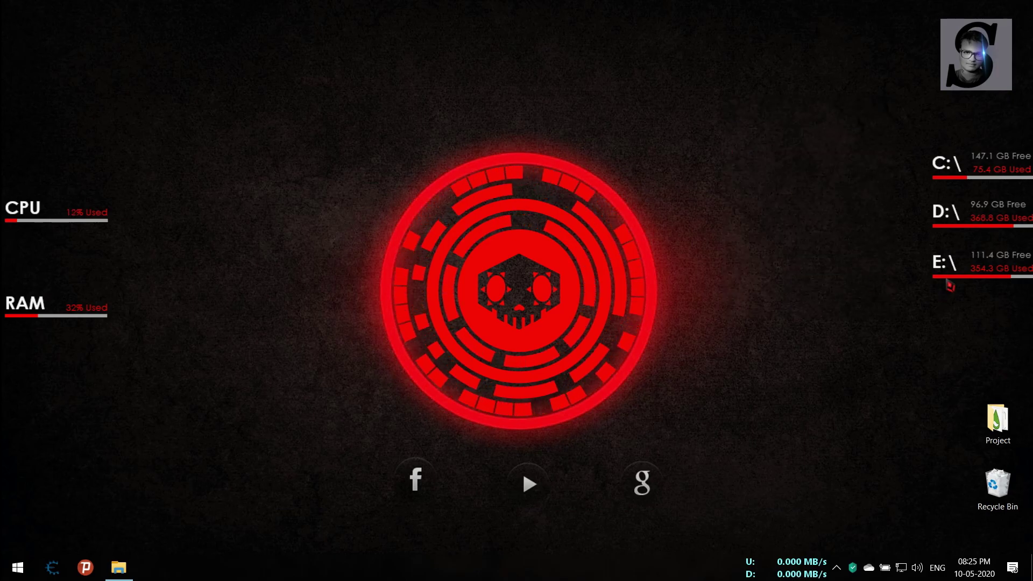
drag(950, 285, 951, 343)
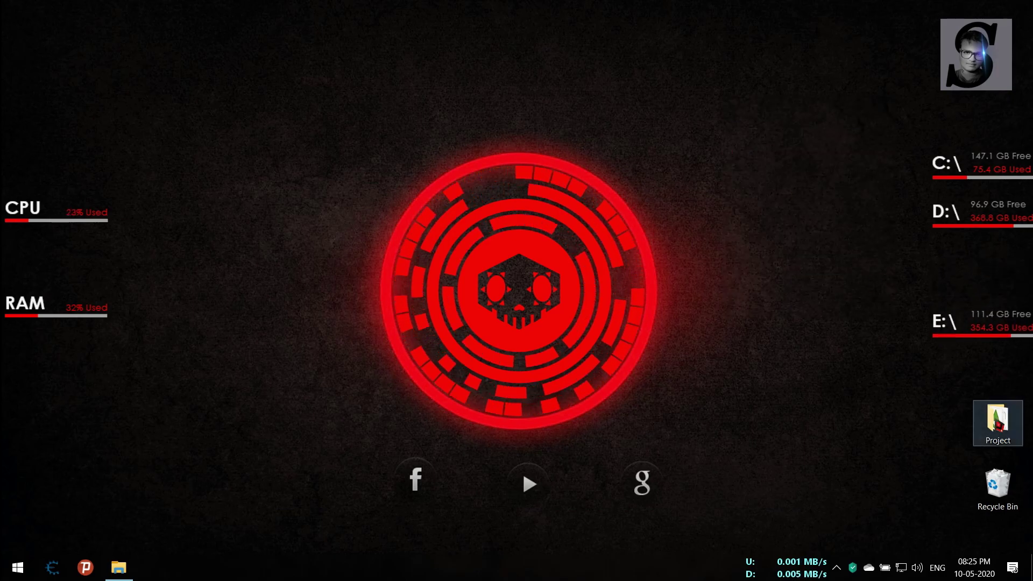
drag(999, 420, 941, 490)
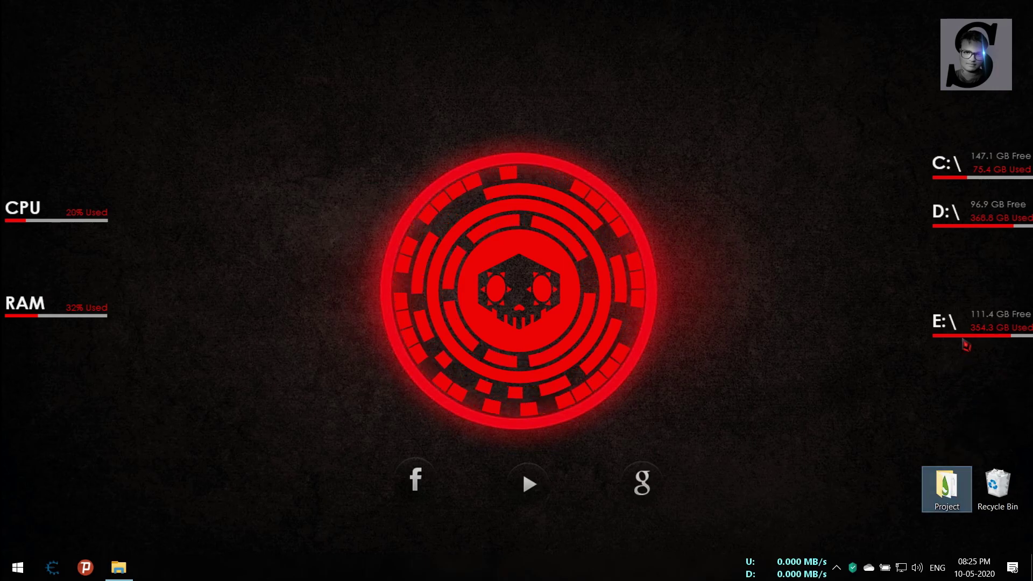
drag(969, 344, 969, 419)
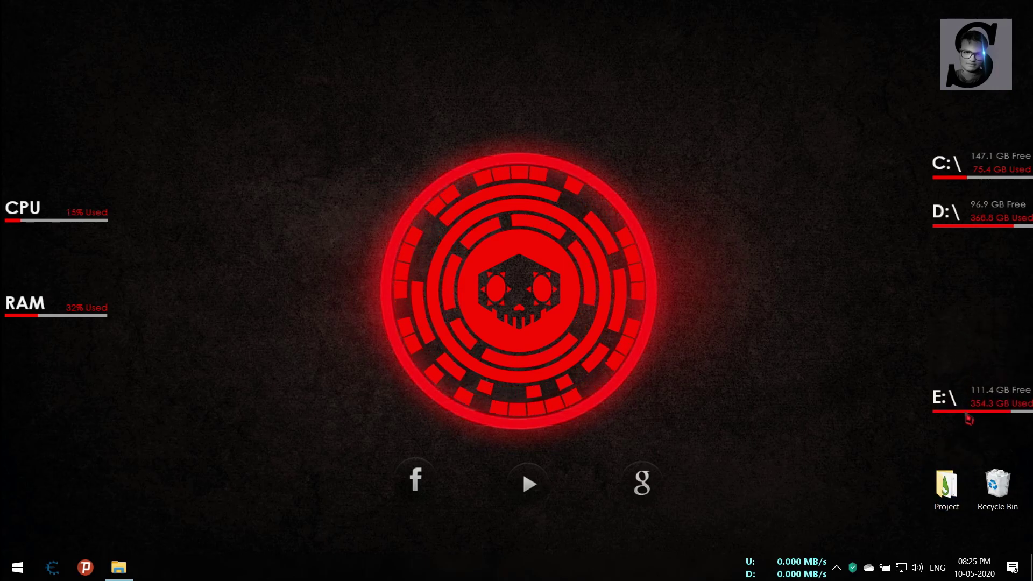
click(969, 234)
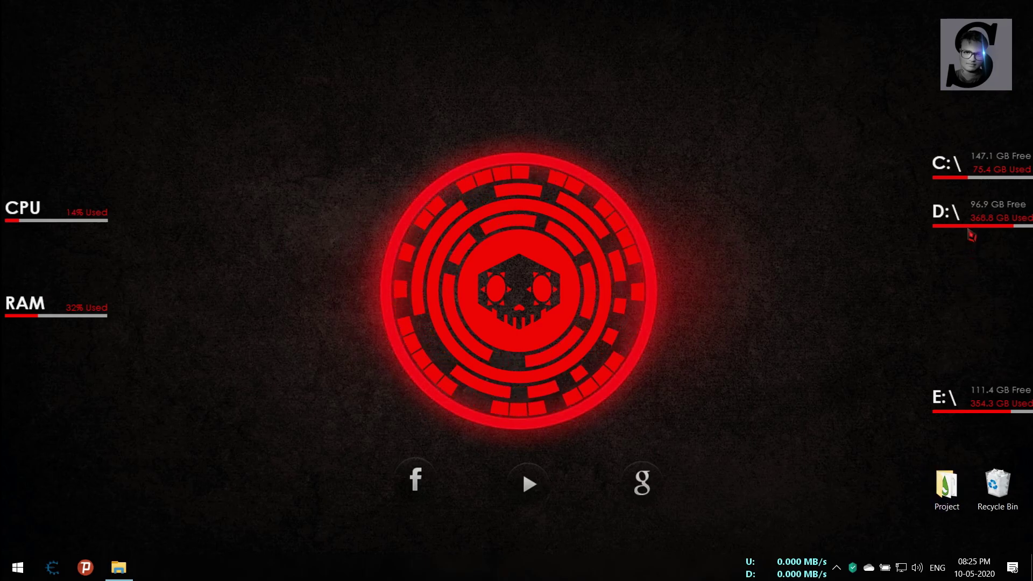
drag(971, 234, 971, 310)
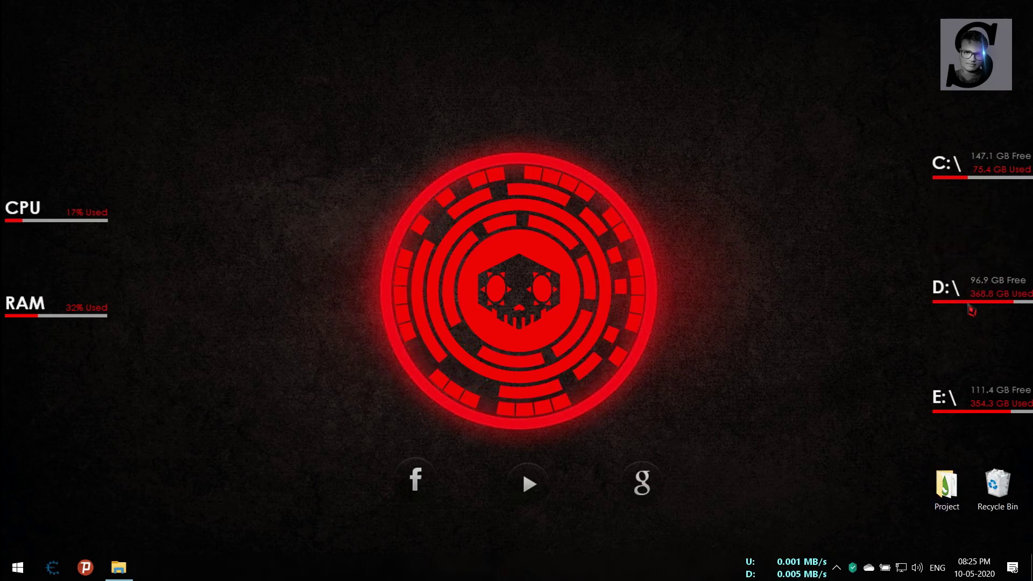
drag(986, 185, 987, 201)
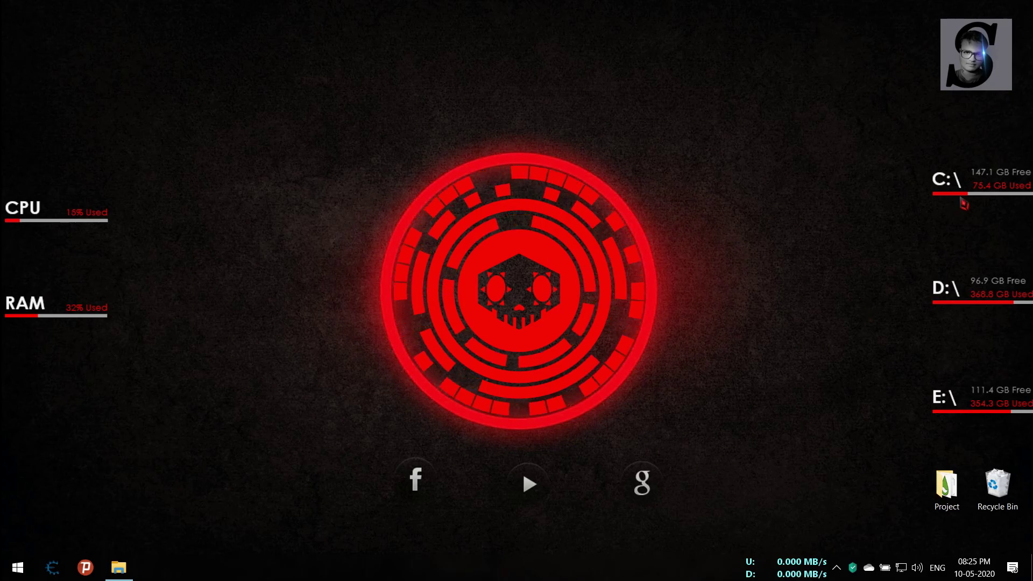
Untick Draggable for the C:\, D:\ and E:\ meters to lock them in place
right_click(963, 198)
click(759, 310)
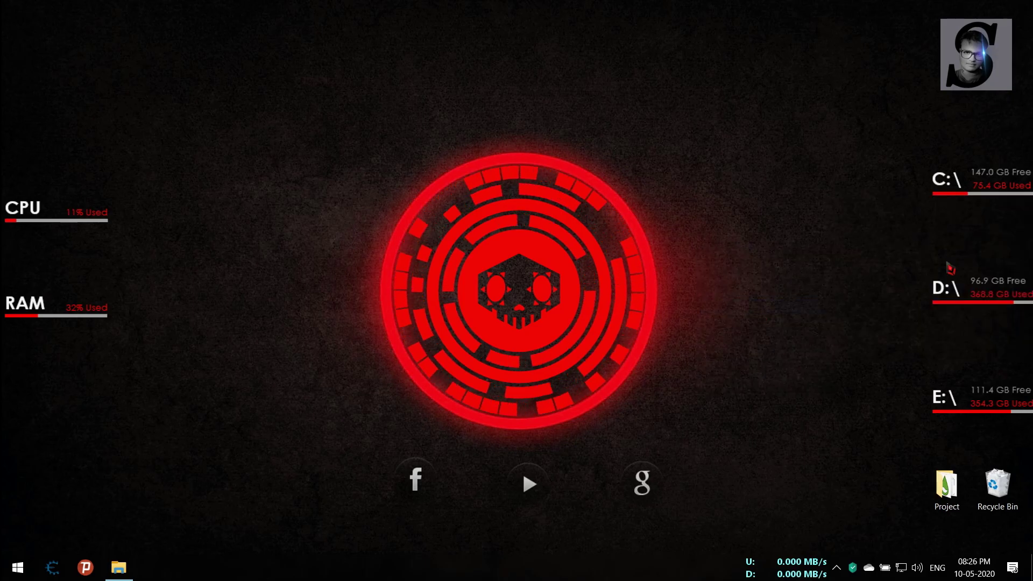
right_click(985, 310)
mouse_move(928, 366)
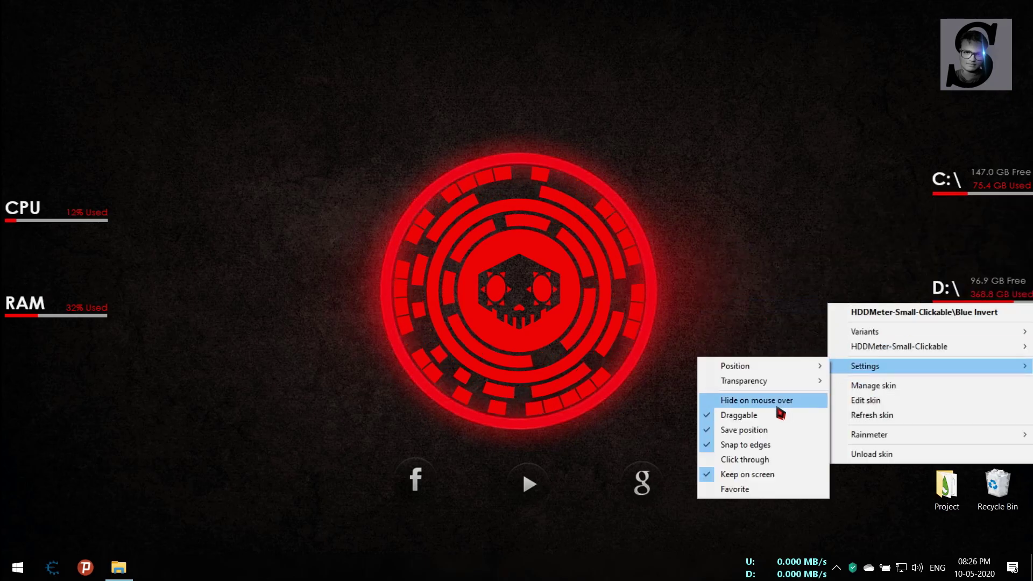
click(780, 415)
right_click(960, 420)
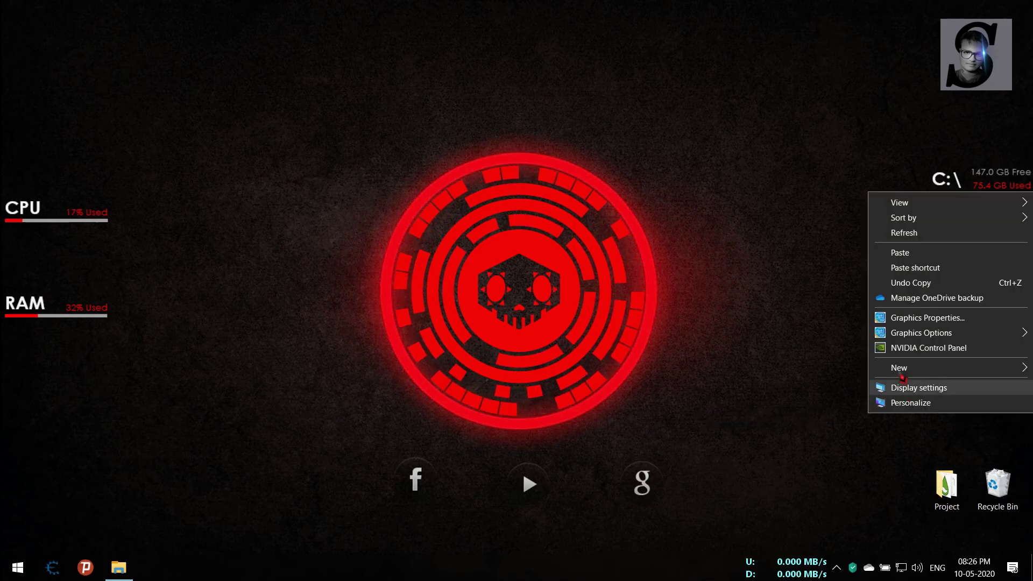
click(896, 233)
right_click(940, 421)
mouse_move(859, 315)
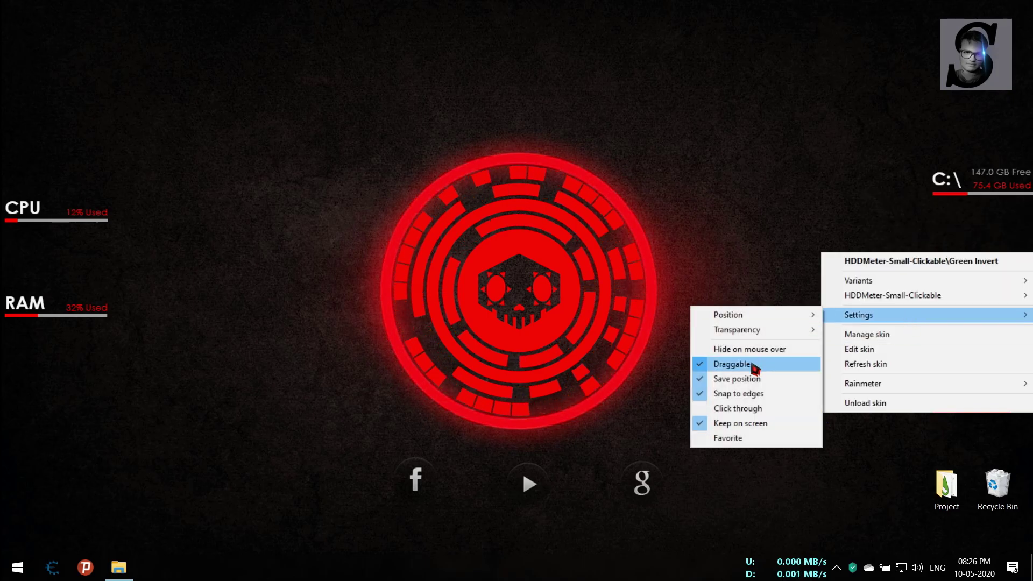
click(738, 363)
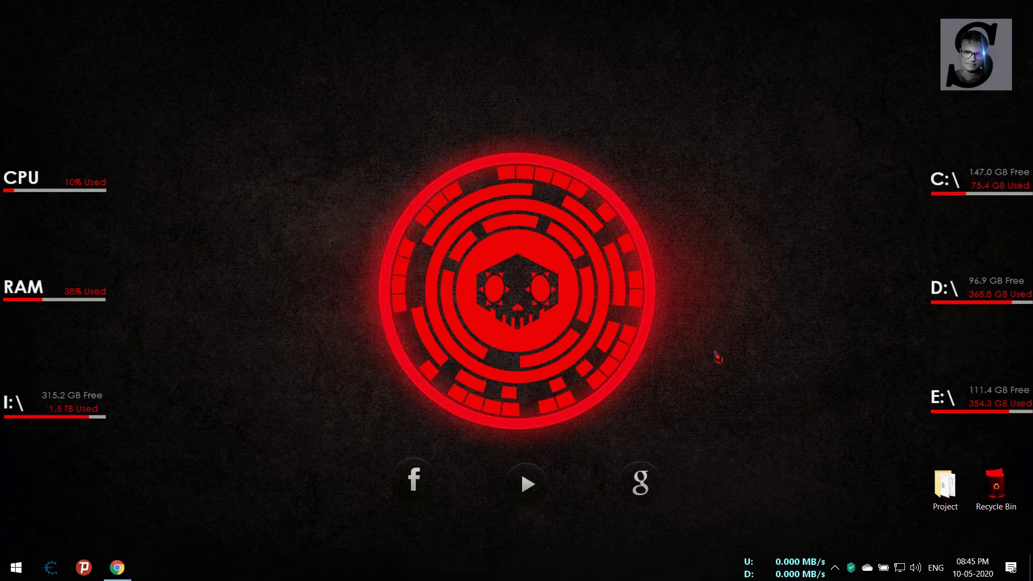
Play the Fly Away video in Chrome and hide the browser with Win+D so the visualizer reacts
click(132, 569)
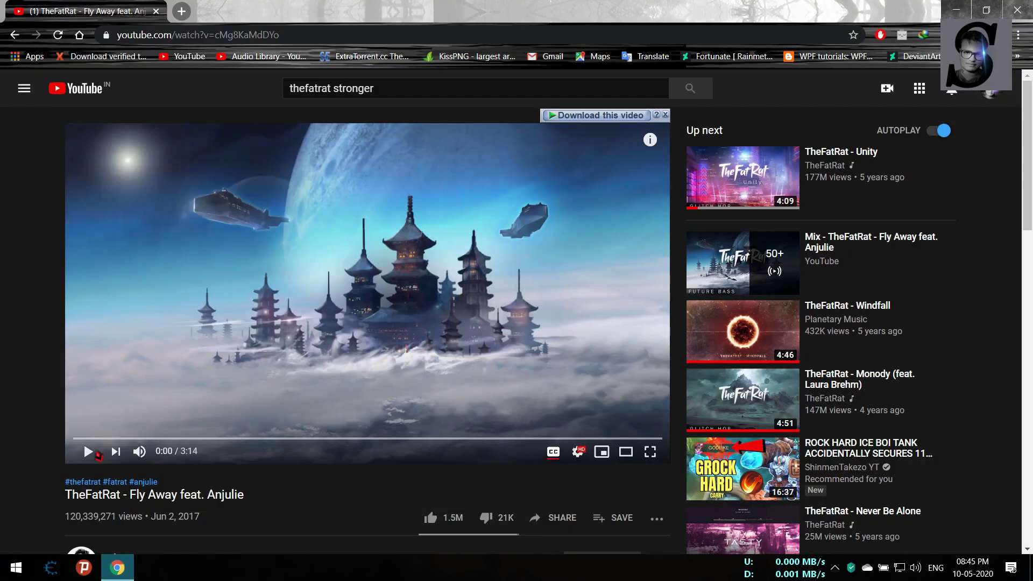
click(89, 453)
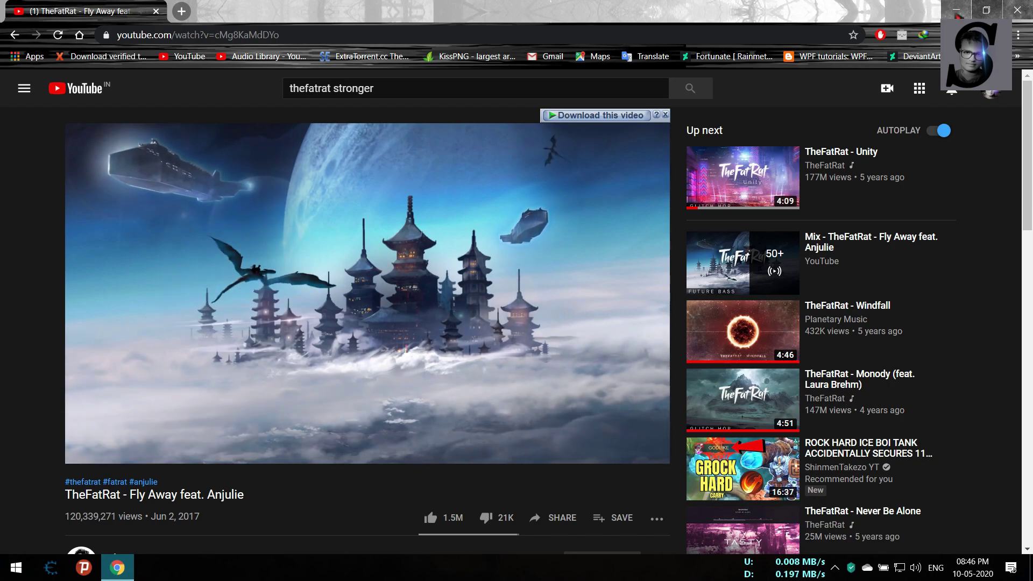
key(super+d)
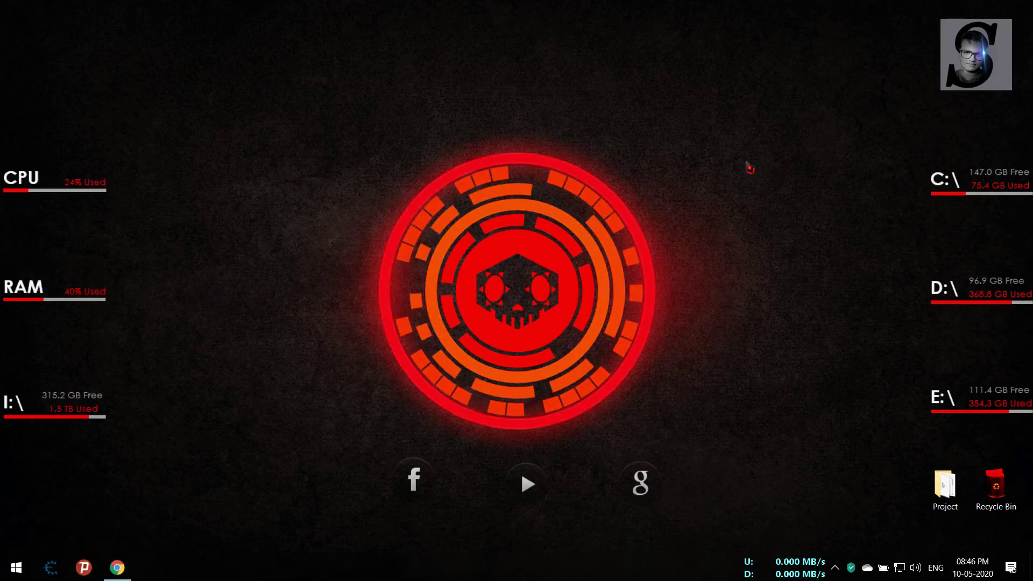